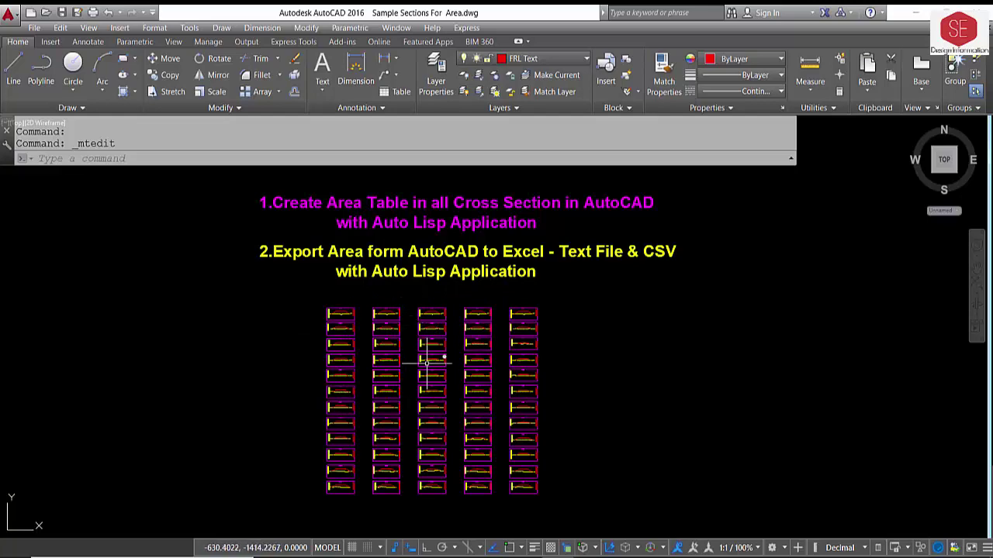
Zoom and pan over the drawing's cross-section grid
scroll(341, 314, "up", 4)
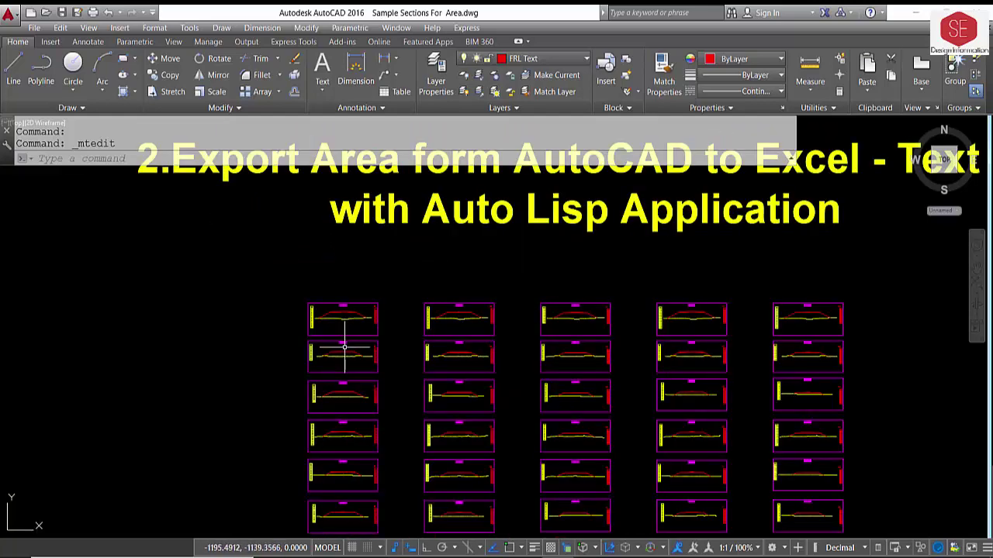
middle_click_drag(342, 453, 326, 360)
scroll(339, 349, "down", 2)
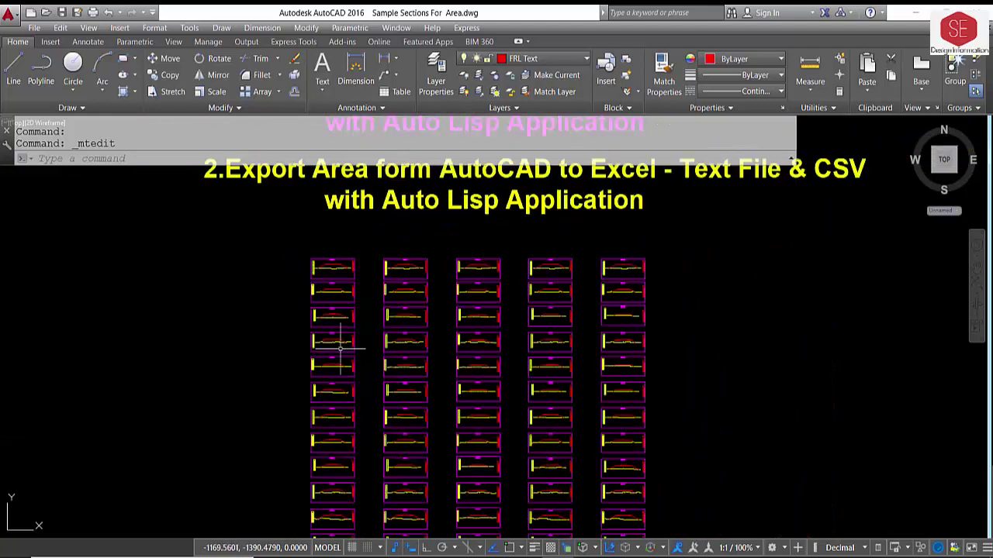
scroll(419, 322, "down", 2)
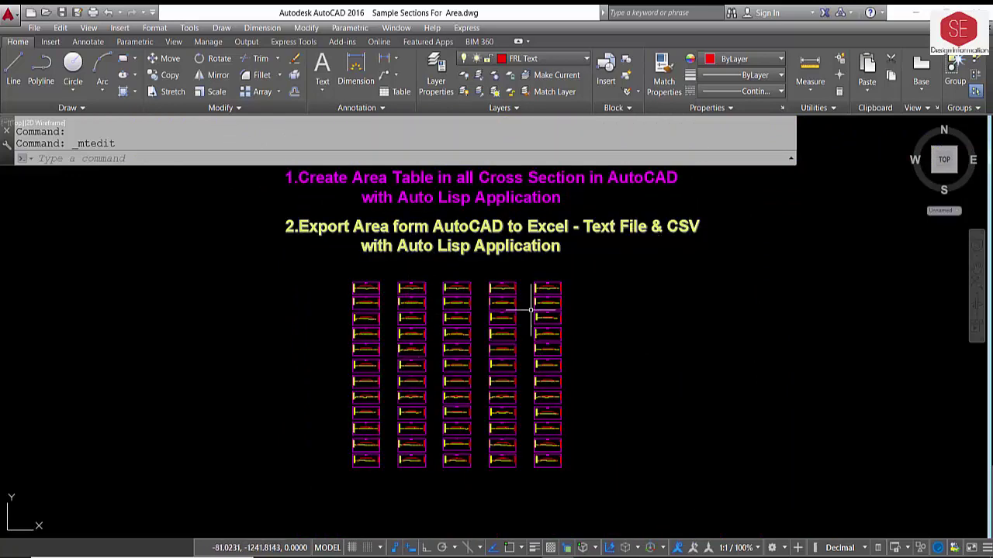
scroll(461, 294, "up", 2)
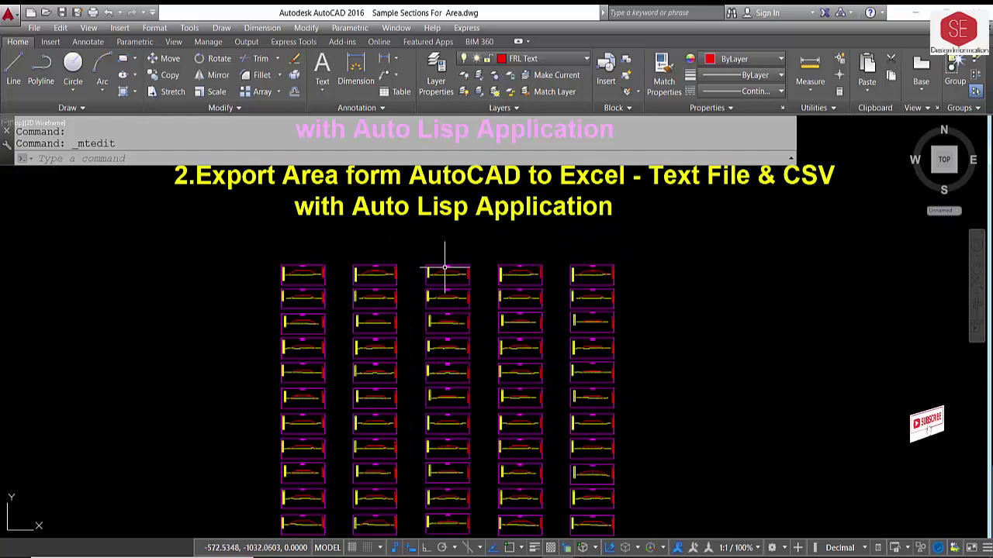
scroll(438, 269, "up", 4)
scroll(454, 236, "up", 2)
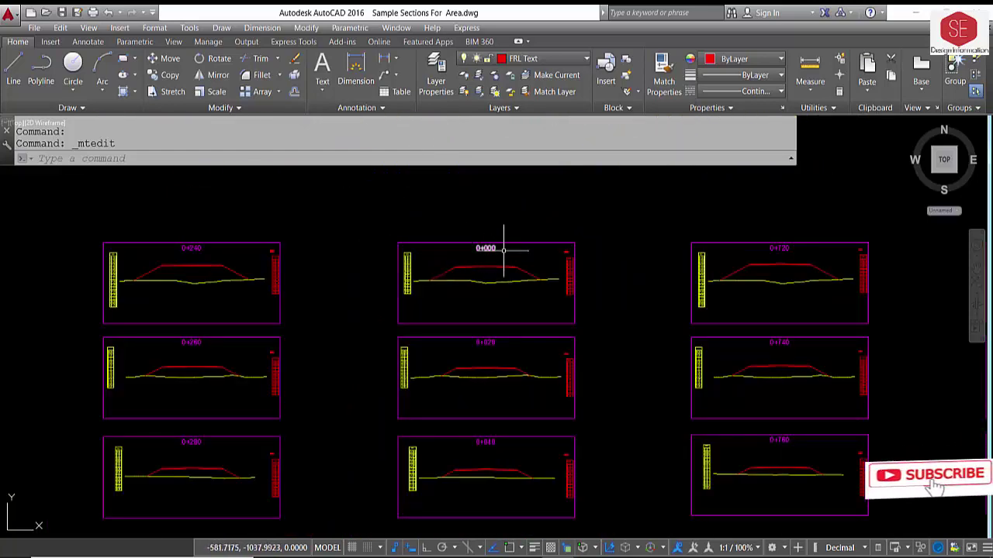
scroll(508, 240, "up", 5)
scroll(721, 248, "up", 1)
scroll(721, 249, "up", 3)
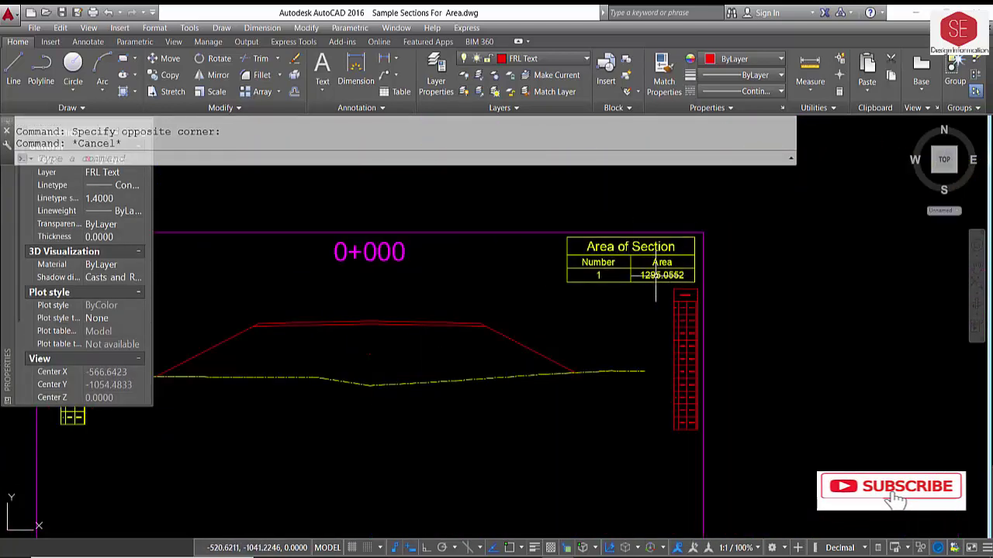
scroll(643, 268, "down", 5)
scroll(605, 240, "up", 4)
scroll(620, 326, "up", 2)
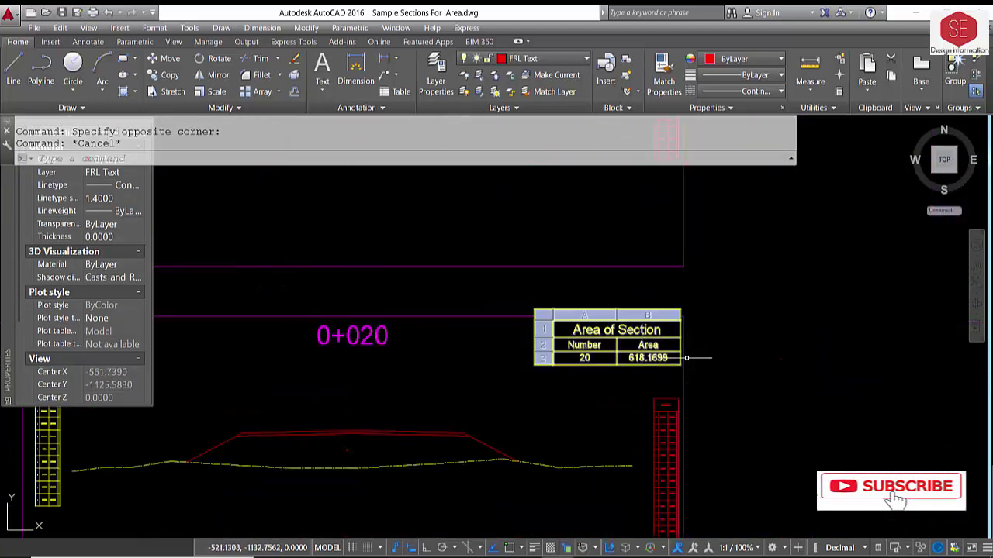
Inspect sections 0+040, 0+080 and 0+000 to 0+040 with their area tables
middle_click_drag(639, 481, 639, 410)
middle_click_drag(621, 557, 603, 438)
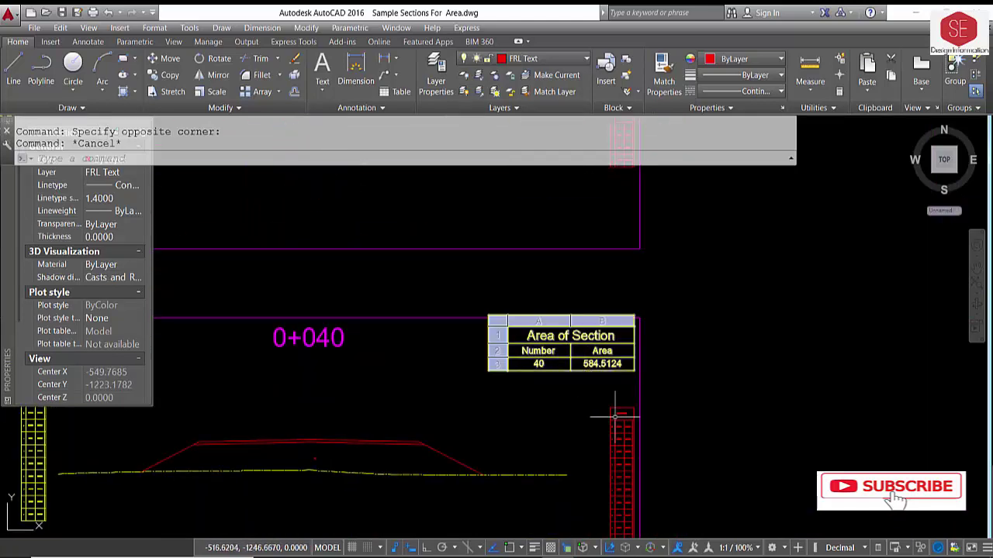
middle_click_drag(615, 557, 594, 259)
scroll(594, 422, "up", 2)
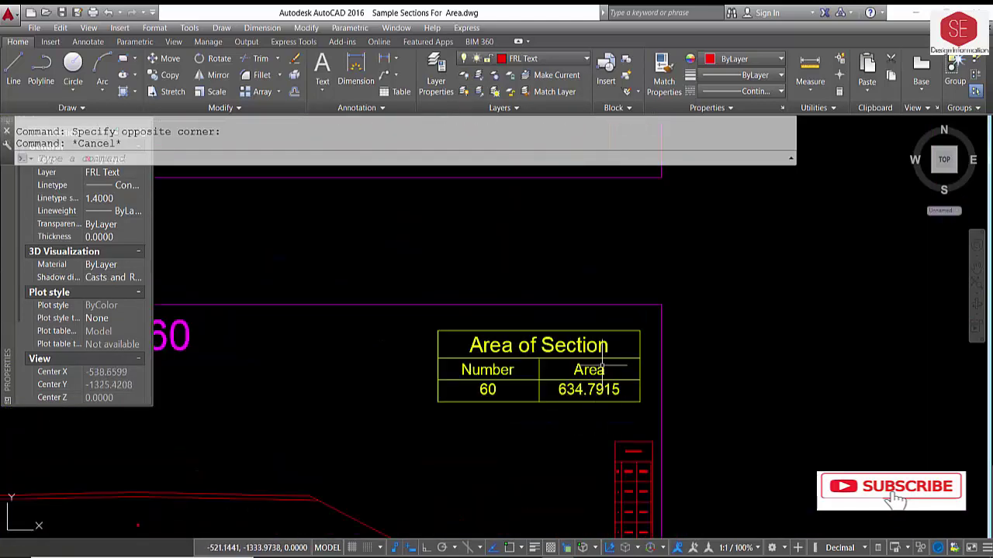
scroll(602, 365, "down", 5)
mouse_move(598, 410)
middle_mouse_down()
mouse_move(598, 470)
mouse_move(615, 348)
mouse_move(627, 443)
middle_mouse_up()
scroll(609, 359, "up", 5)
scroll(605, 348, "down", 1)
scroll(605, 347, "down", 5)
scroll(602, 344, "up", 5)
scroll(615, 322, "down", 4)
middle_click_drag(621, 232, 654, 543)
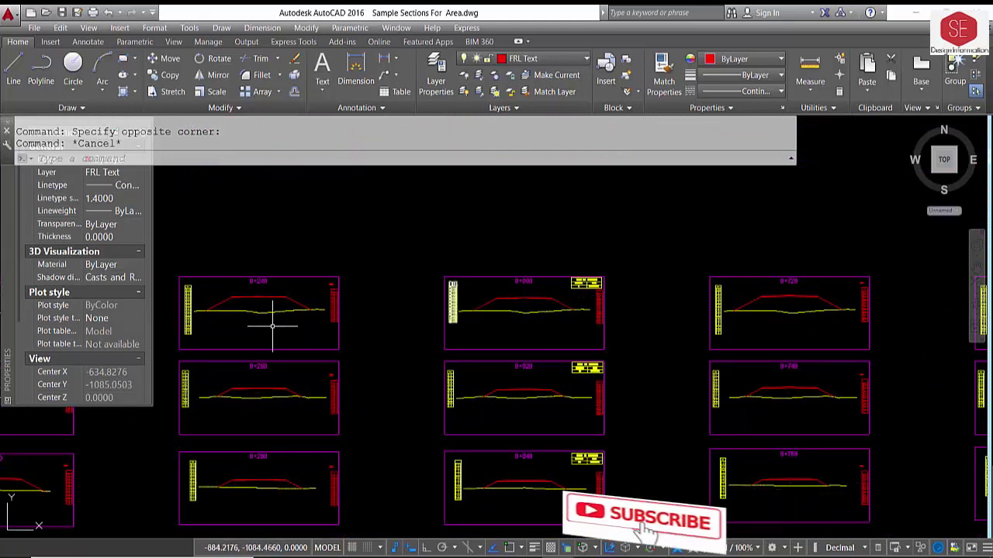
scroll(472, 314, "down", 2)
scroll(507, 403, "down", 1)
scroll(527, 349, "down", 1)
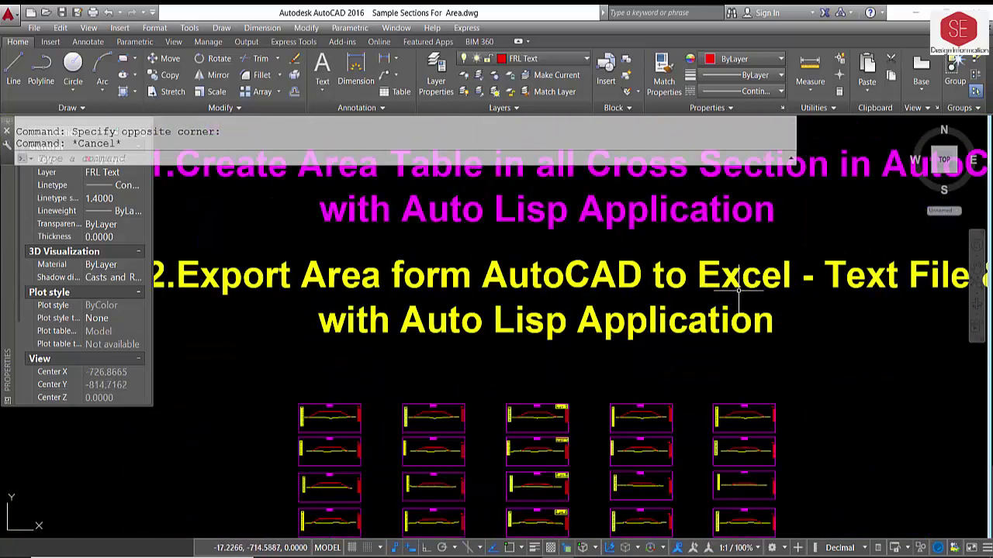
scroll(738, 283, "down", 1)
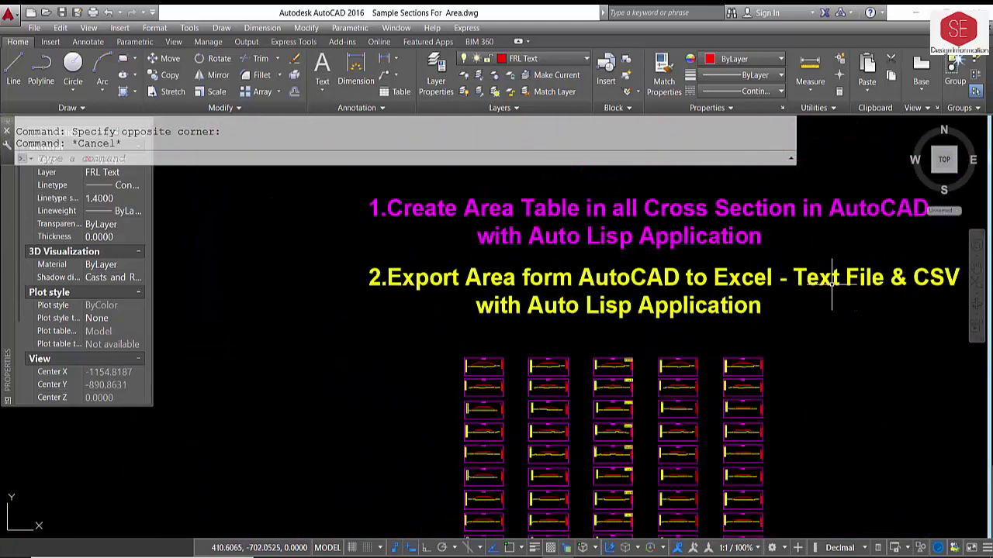
scroll(645, 375, "up", 2)
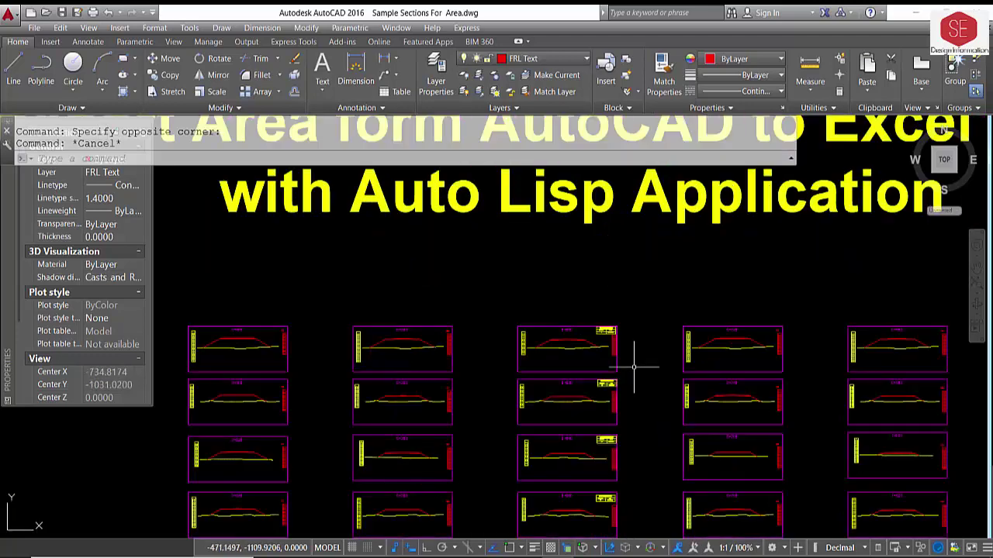
scroll(345, 371, "down", 2)
scroll(570, 361, "down", 2)
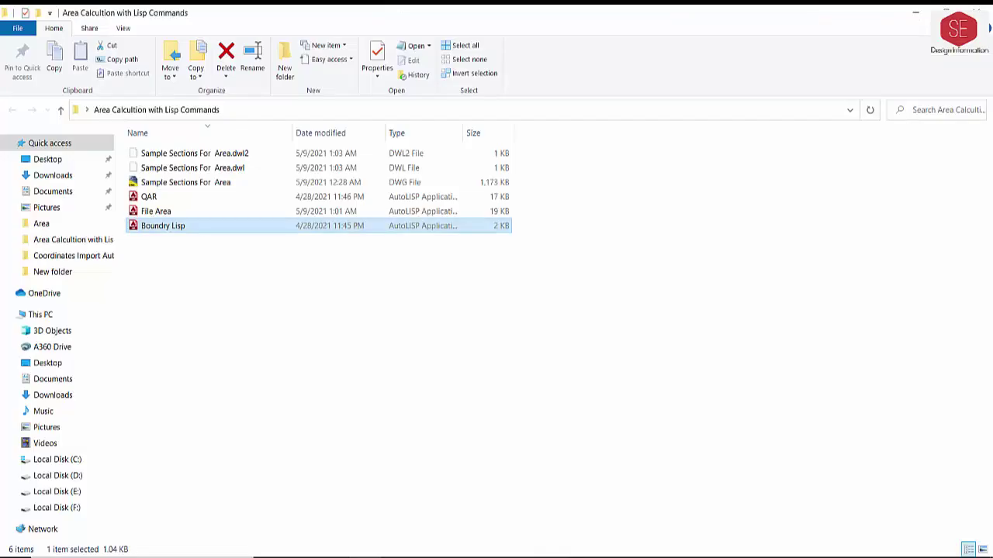
Read the QAR.lsp code in Notepad, then close it
left_click(155, 197)
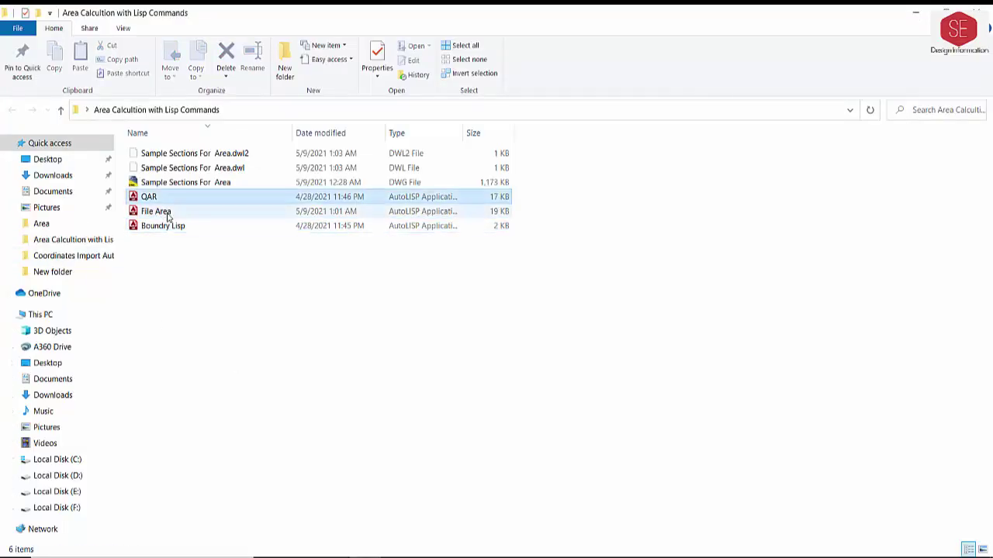
left_click(159, 211)
left_click(174, 227)
double_click(159, 198)
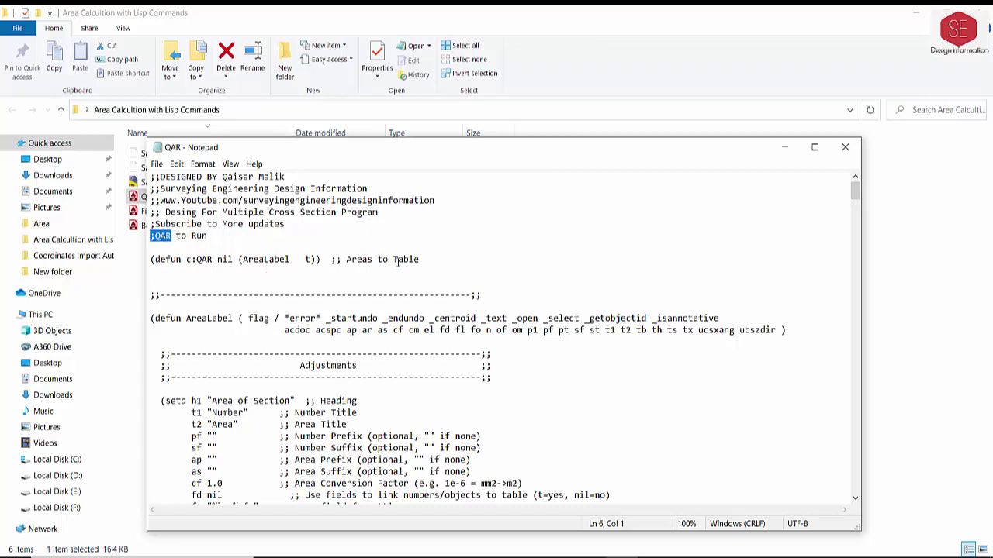
scroll(392, 311, "down", 1)
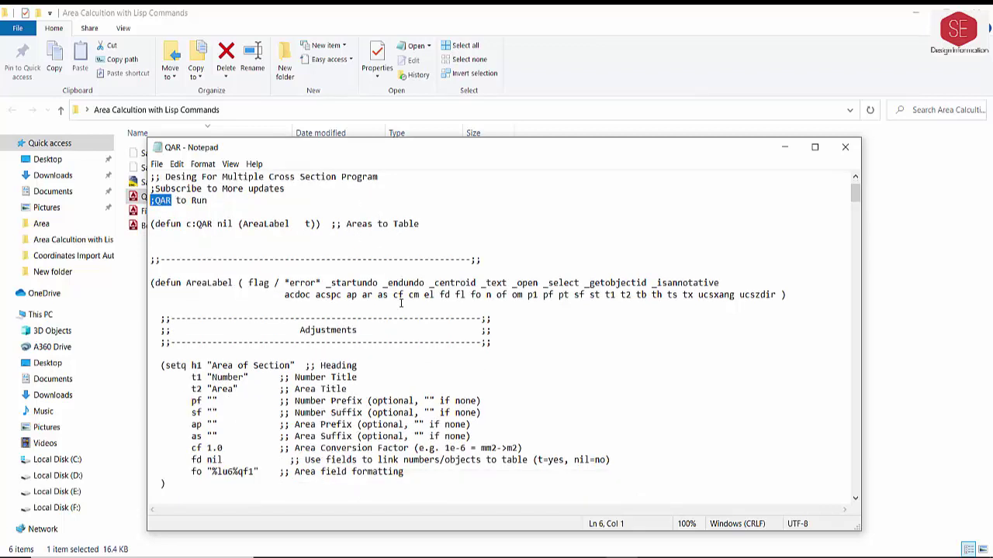
scroll(399, 302, "down", 2)
scroll(392, 304, "down", 2)
scroll(375, 296, "up", 5)
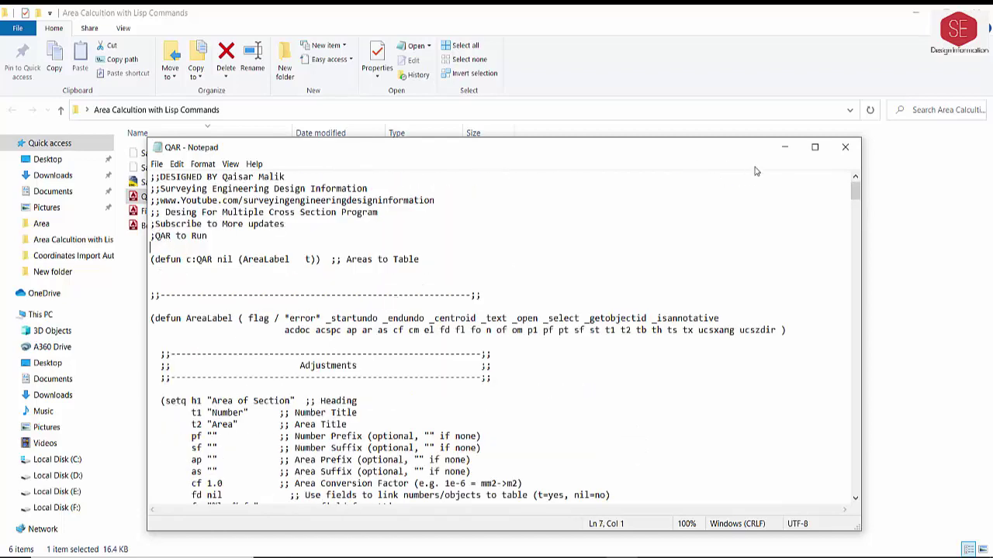
left_click(845, 146)
Read the File Area.lsp code in Notepad, then close it
left_click(166, 214)
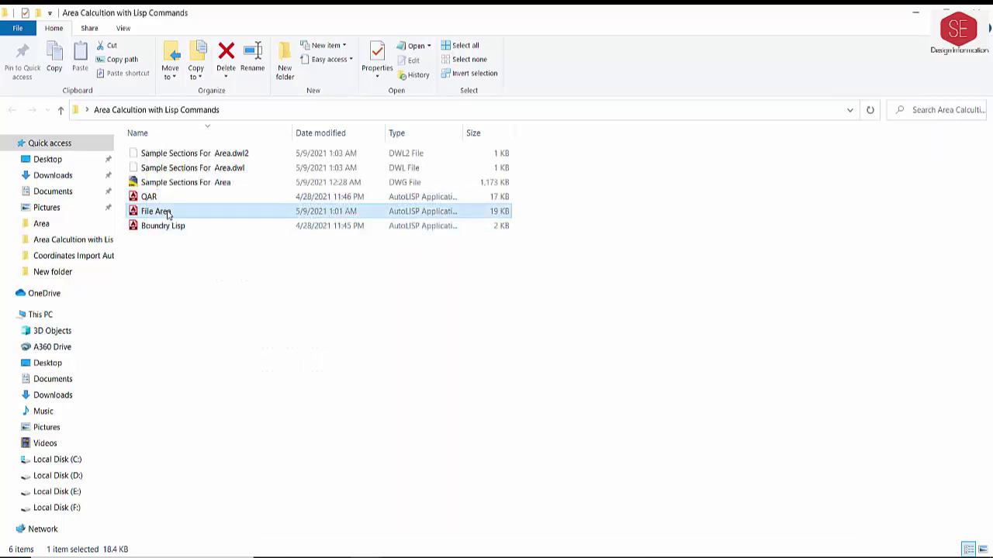
double_click(168, 214)
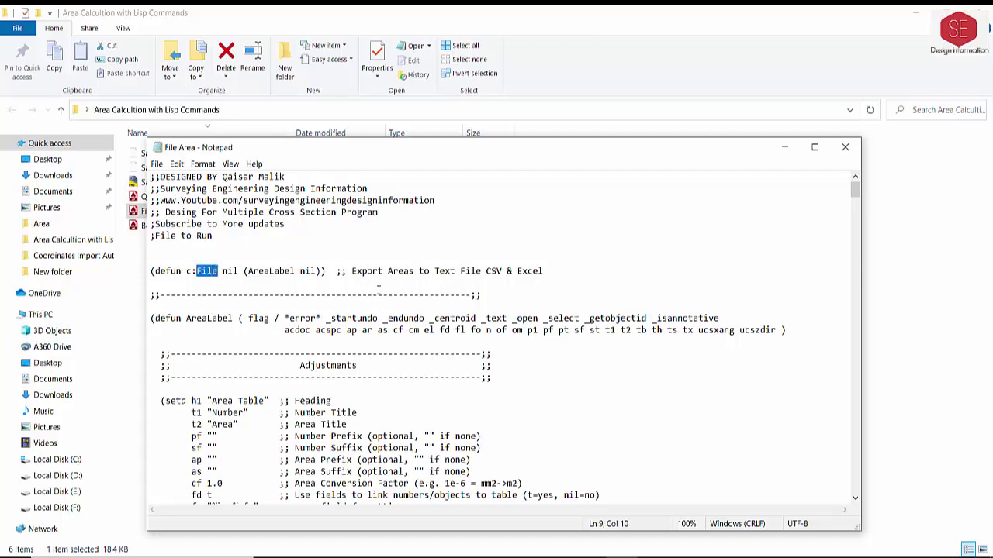
scroll(422, 278, "down", 4)
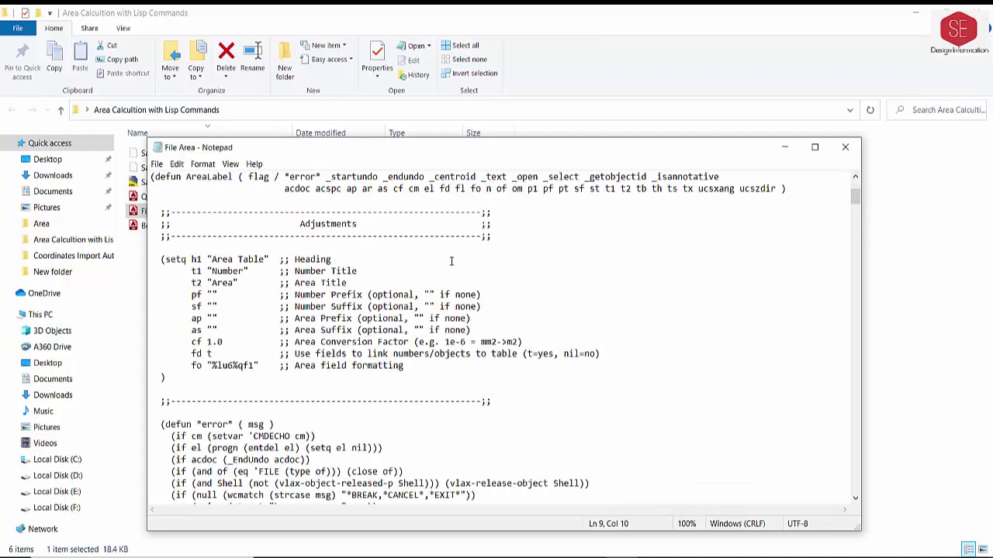
left_click(845, 147)
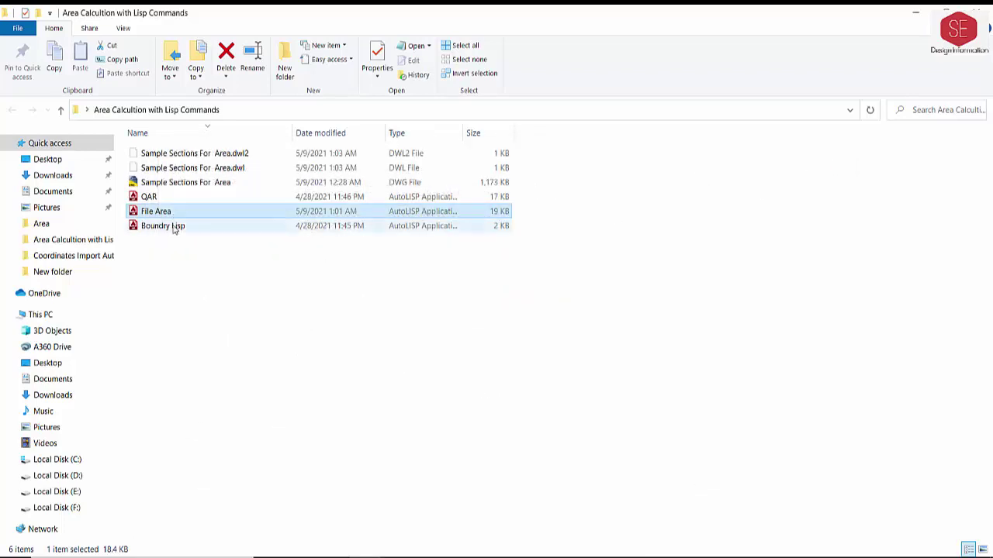
Read the Boundry Lisp.lsp code, close Notepad, and reselect the lisp files
double_click(174, 226)
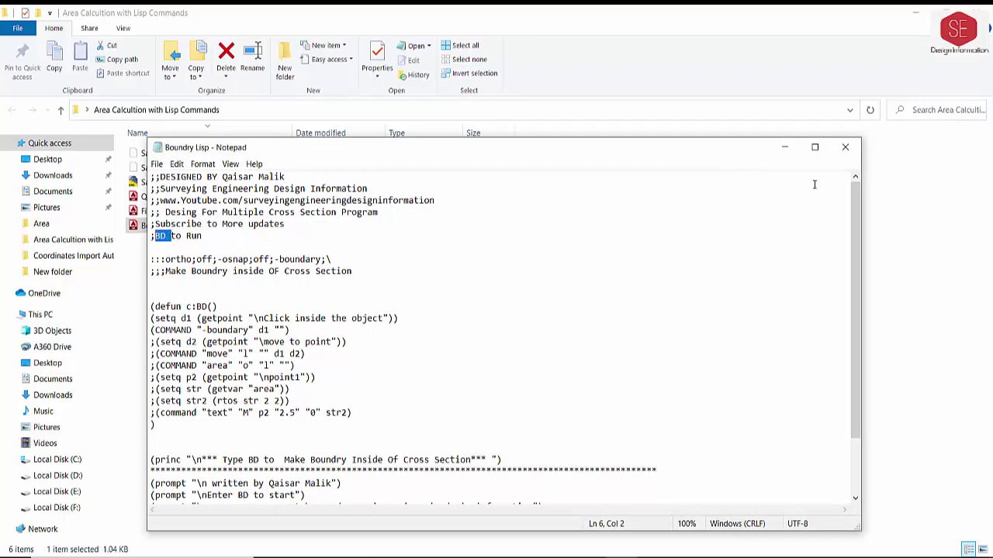
left_click(846, 148)
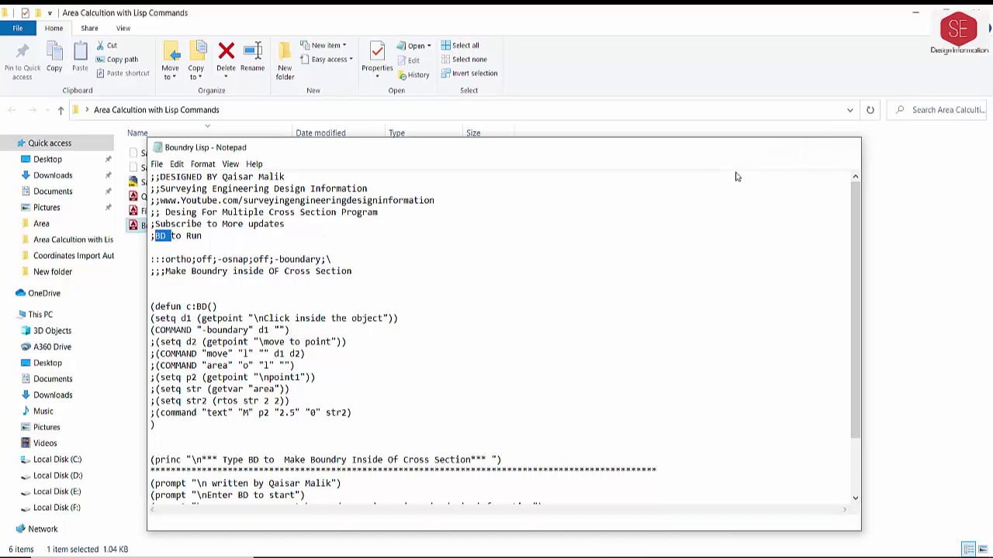
left_click(159, 211)
left_click(156, 199)
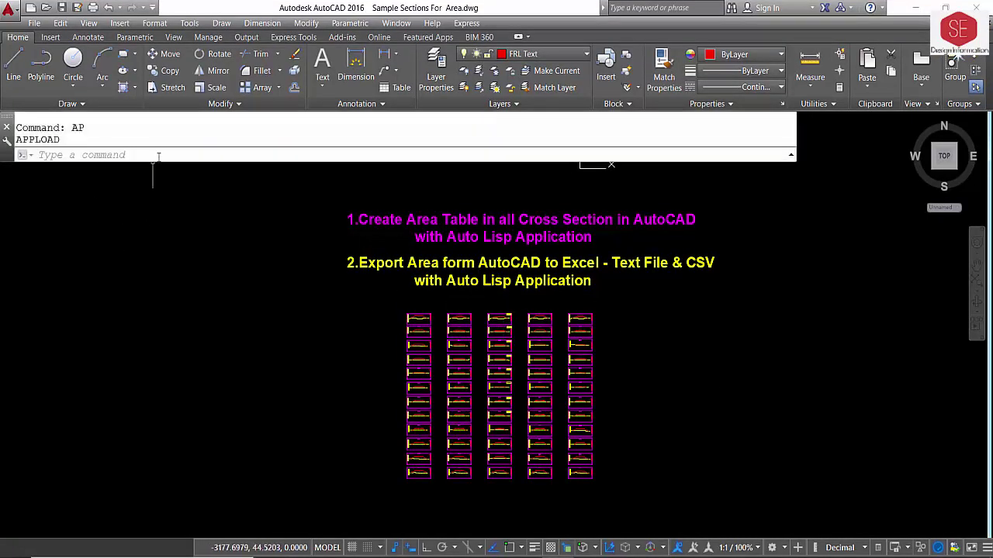
Use APPLOAD to add Boundry Lisp, File Area and QAR lisp files to the Startup Suite
type("AP")
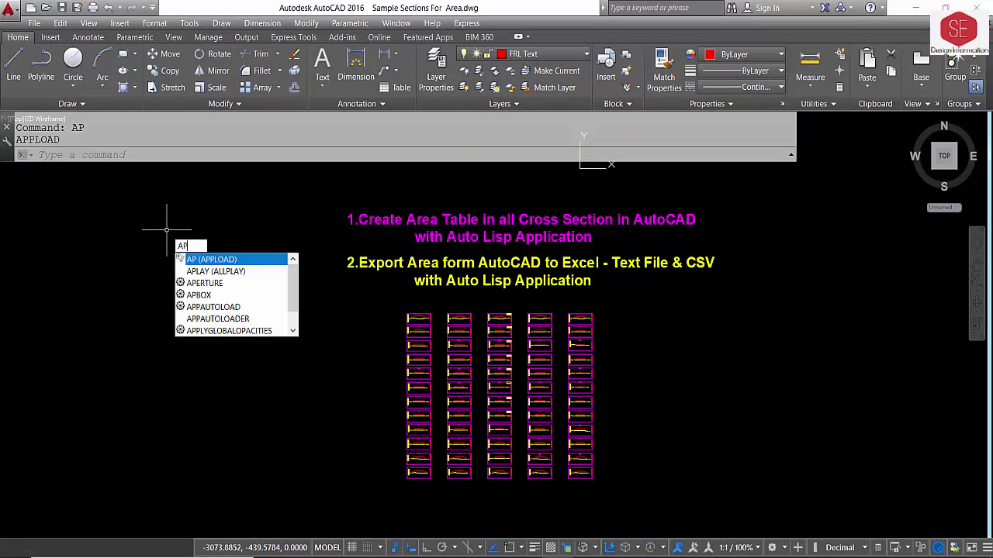
key("Return")
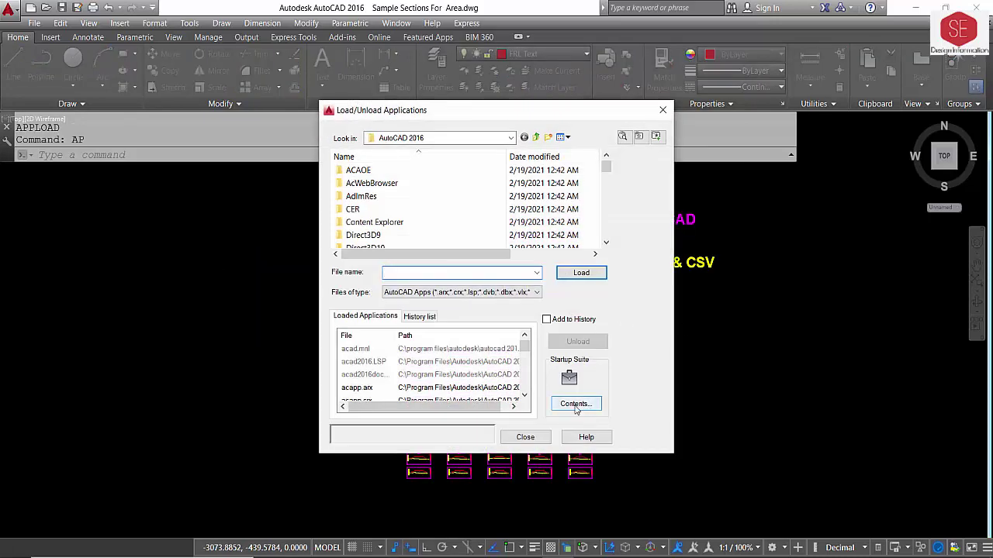
left_click(576, 405)
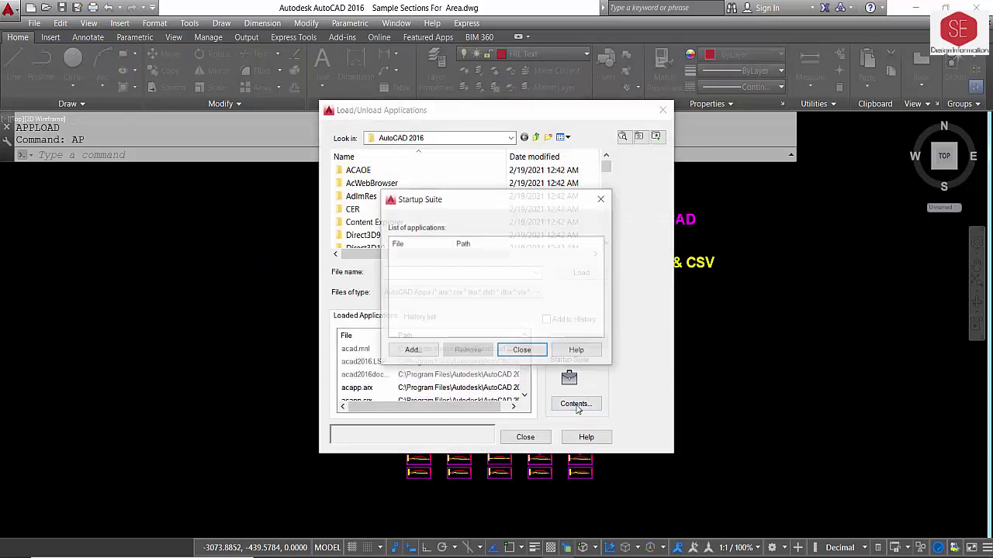
left_click(412, 351)
double_click(452, 198)
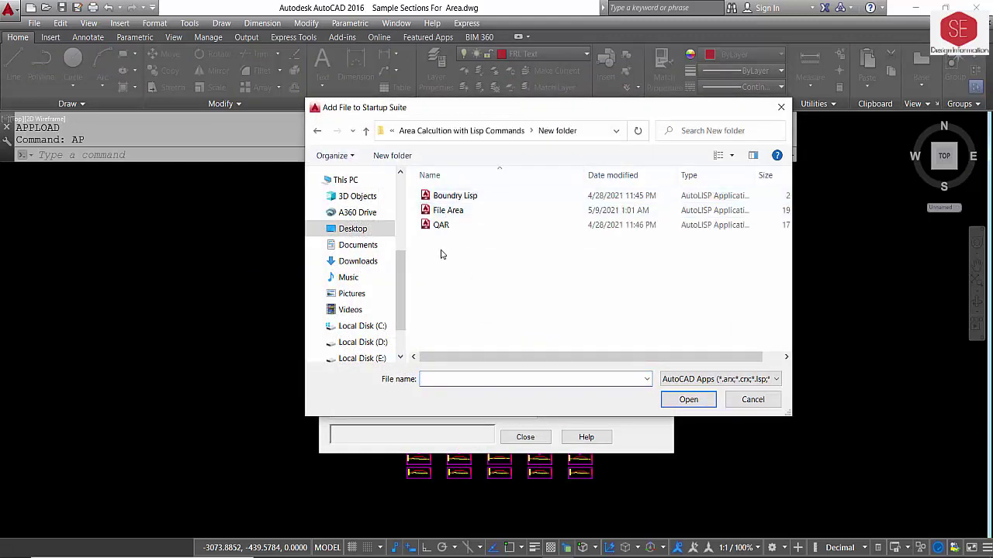
left_click(447, 197)
left_click(444, 225)
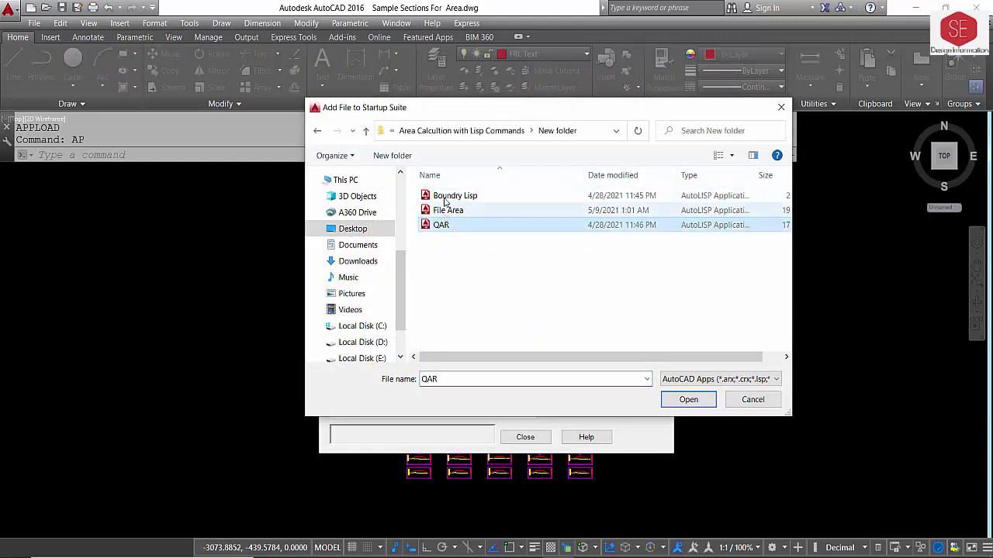
left_click_drag(445, 253, 413, 188)
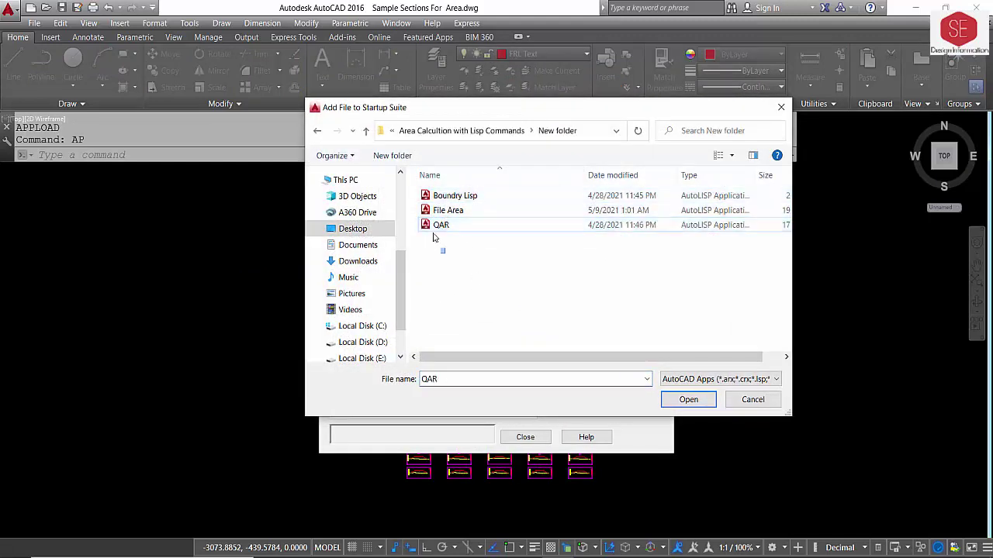
left_click(673, 399)
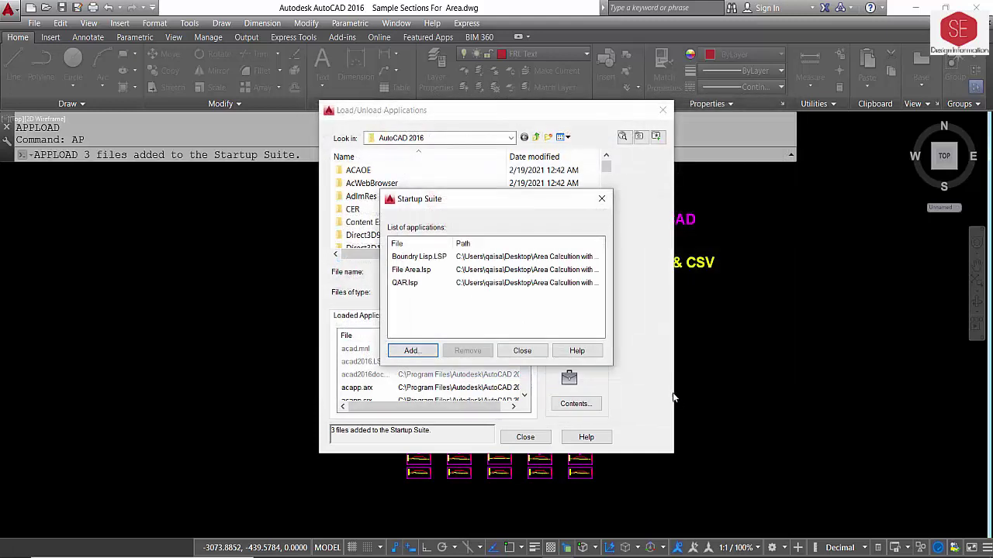
left_click(523, 351)
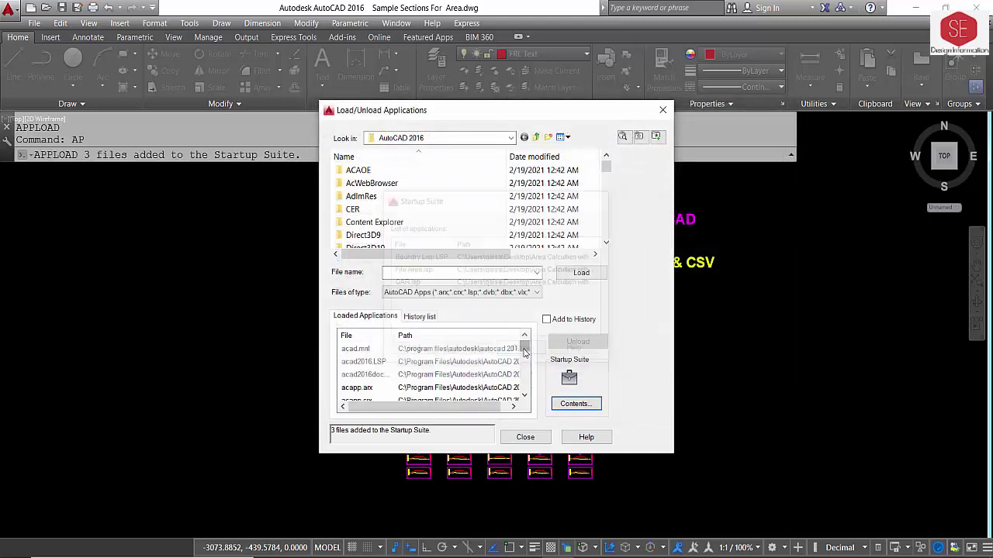
left_click(525, 439)
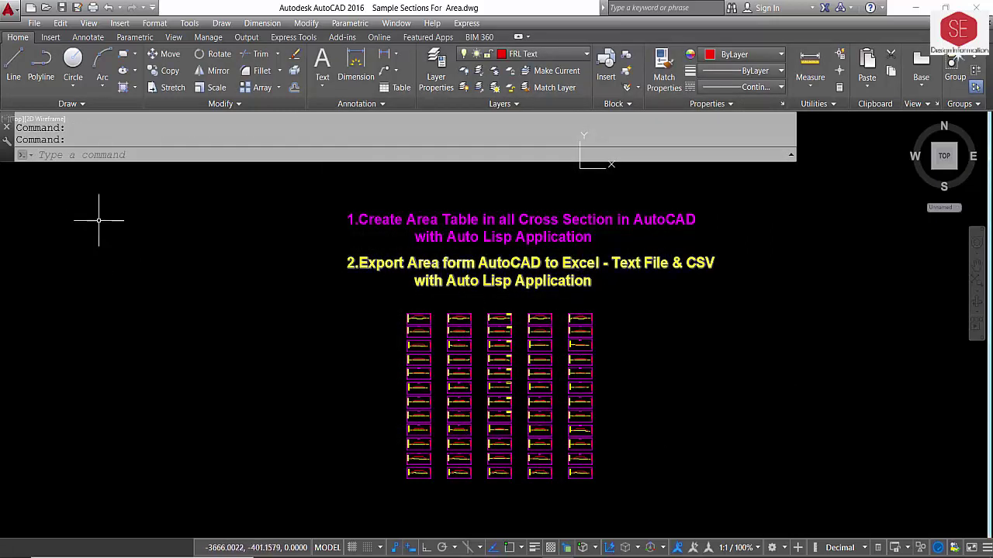
mouse_move(943, 156)
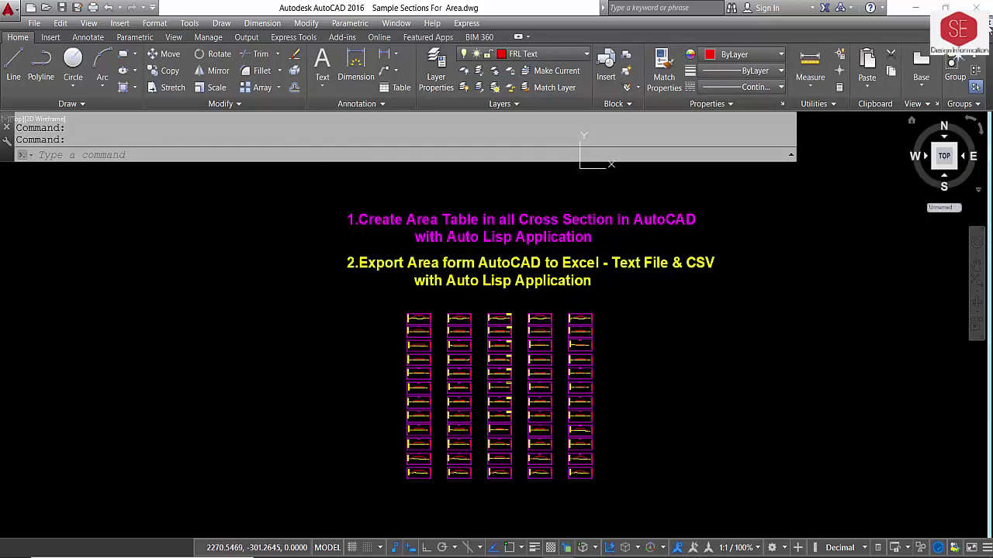
Save and close the drawing, then reopen Sample Sections For Area
left_click(989, 29)
left_click(481, 317)
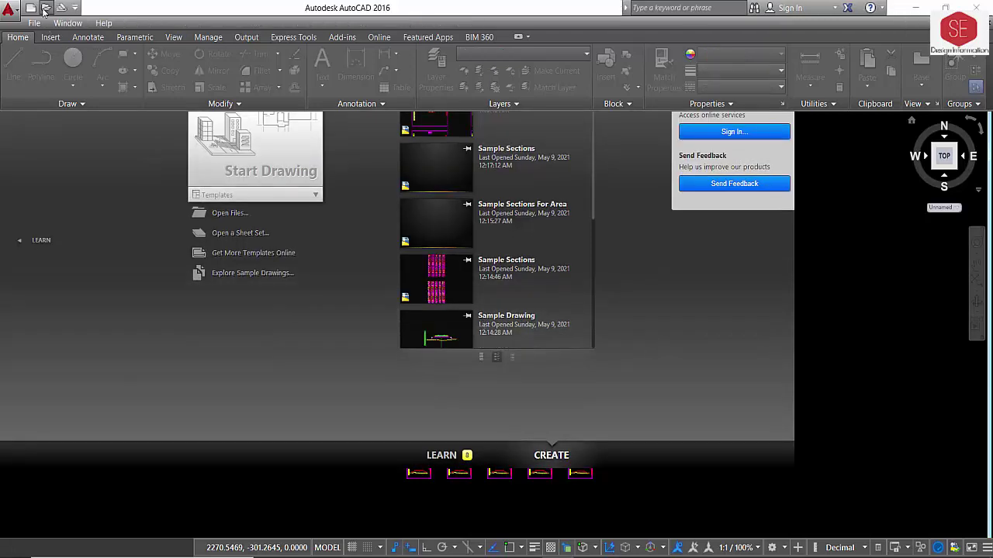
key("ctrl+o")
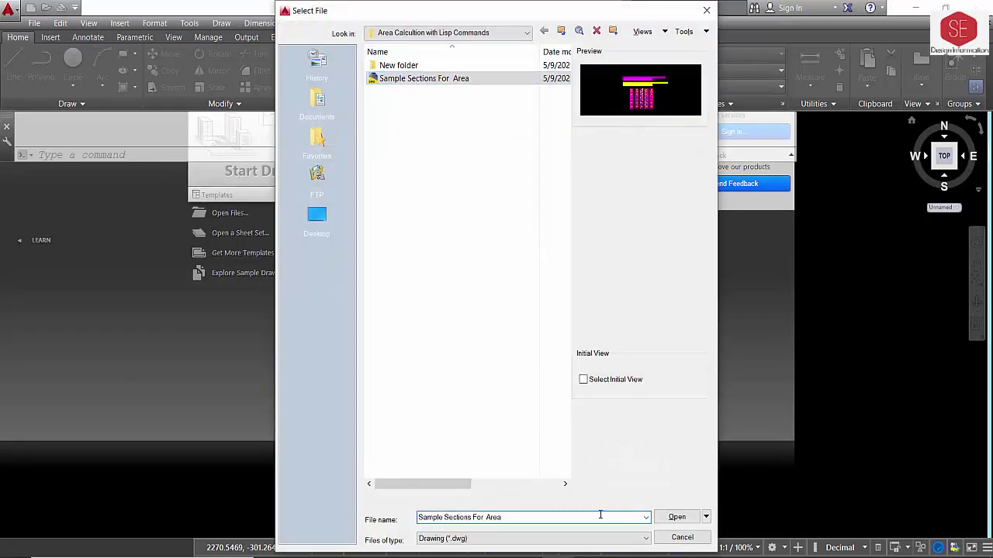
left_click(676, 517)
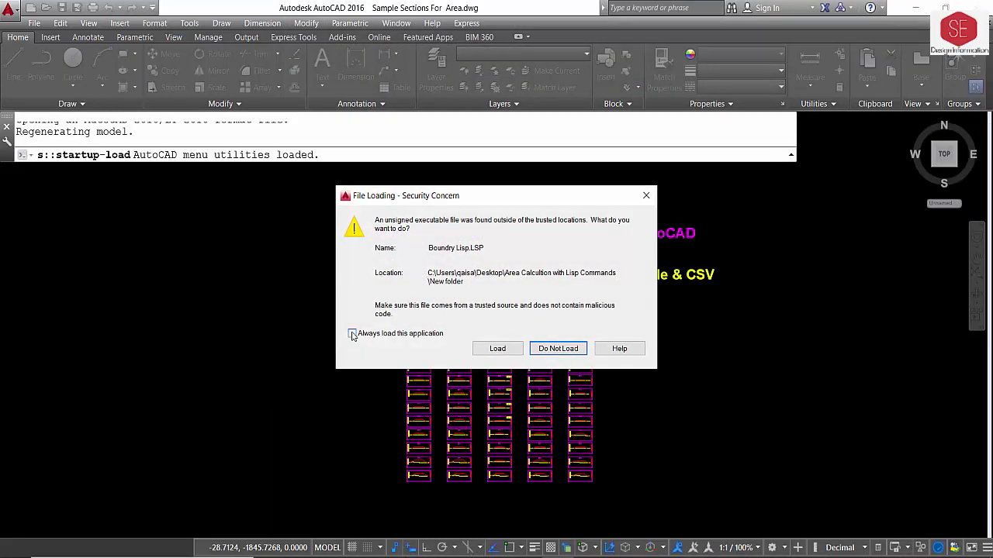
Allow Boundry Lisp, File Area.lsp and QAR.lsp to load at the security warnings
left_click(496, 349)
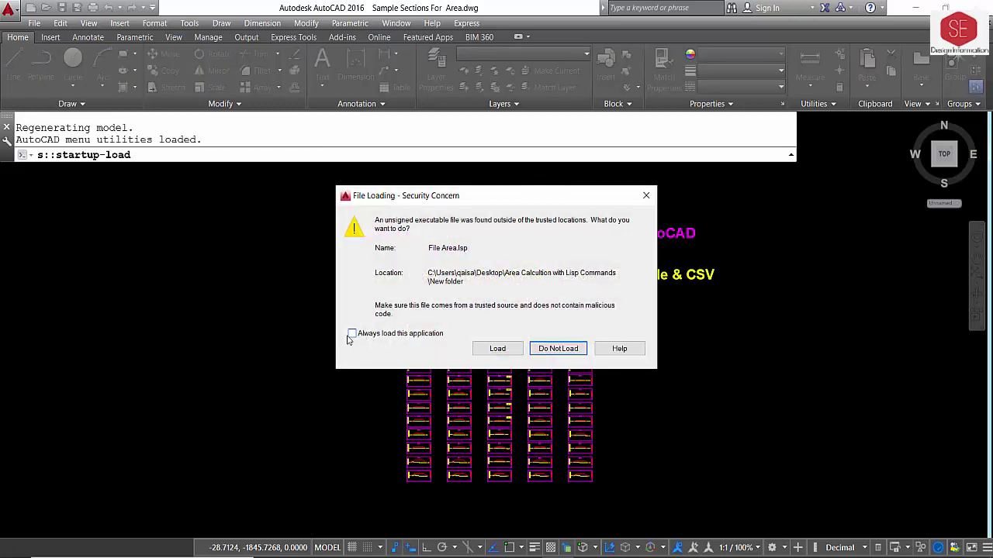
left_click(497, 348)
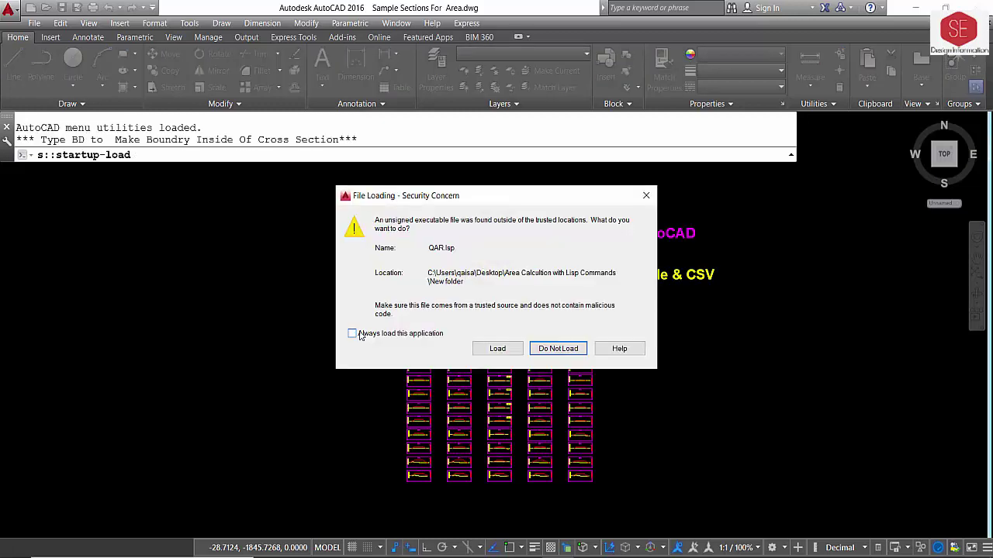
left_click(497, 348)
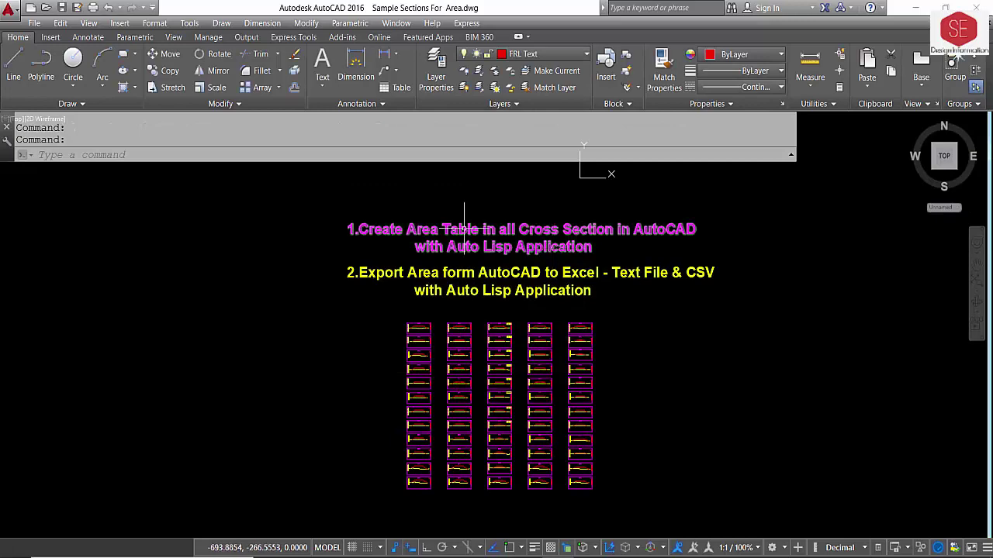
Zoom in on section 0+000 and its Area of Section table (1295.0552)
scroll(527, 295, "up", 3)
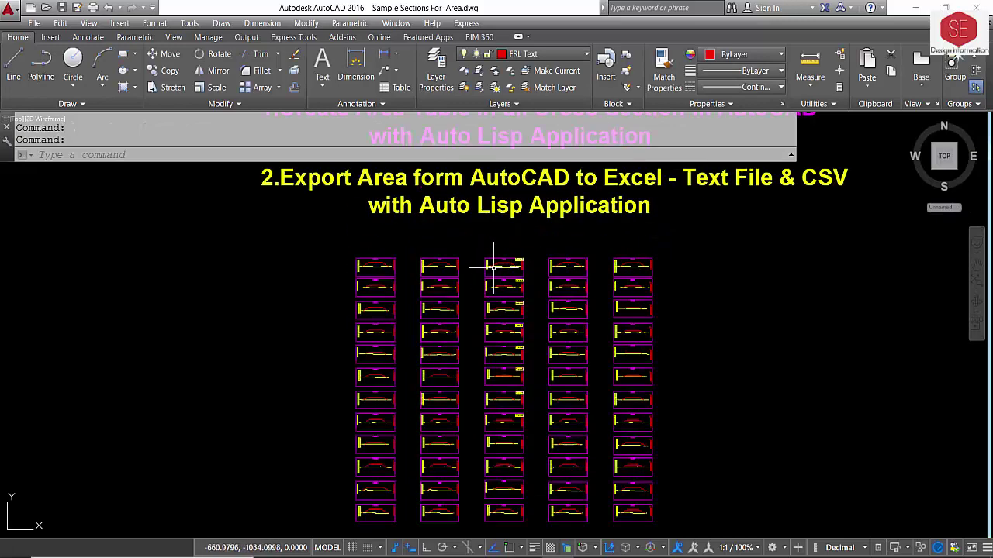
scroll(496, 258, "up", 1)
scroll(496, 258, "up", 3)
scroll(625, 256, "up", 3)
scroll(533, 256, "up", 2)
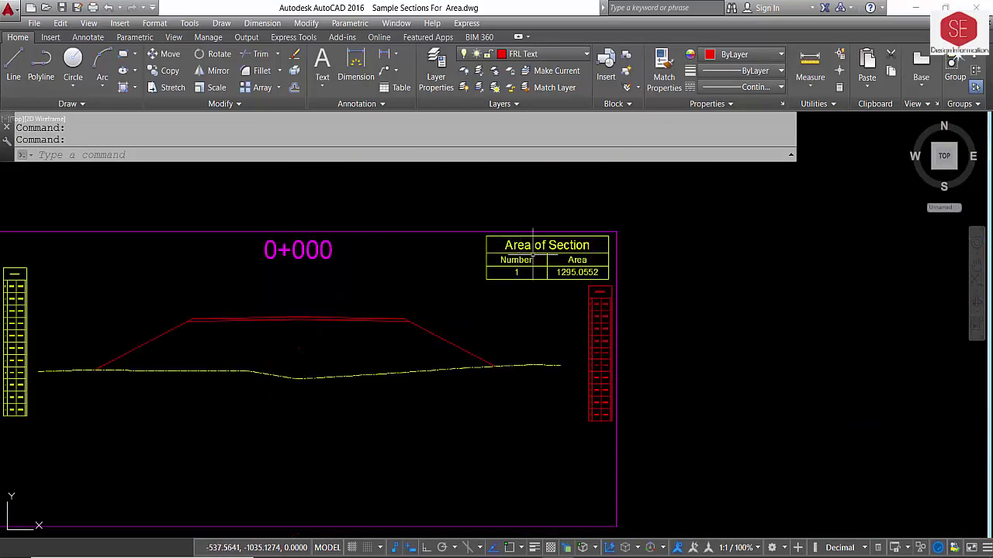
middle_click_drag(262, 388, 377, 365)
scroll(391, 323, "up", 2)
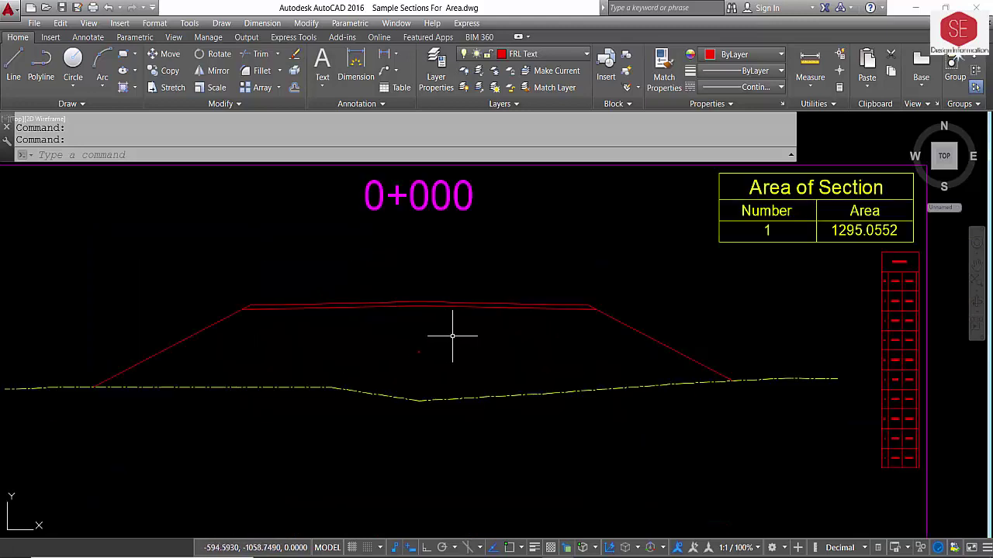
Try a standard boundary inside section 0+000, then cancel it
type("b")
key("Return")
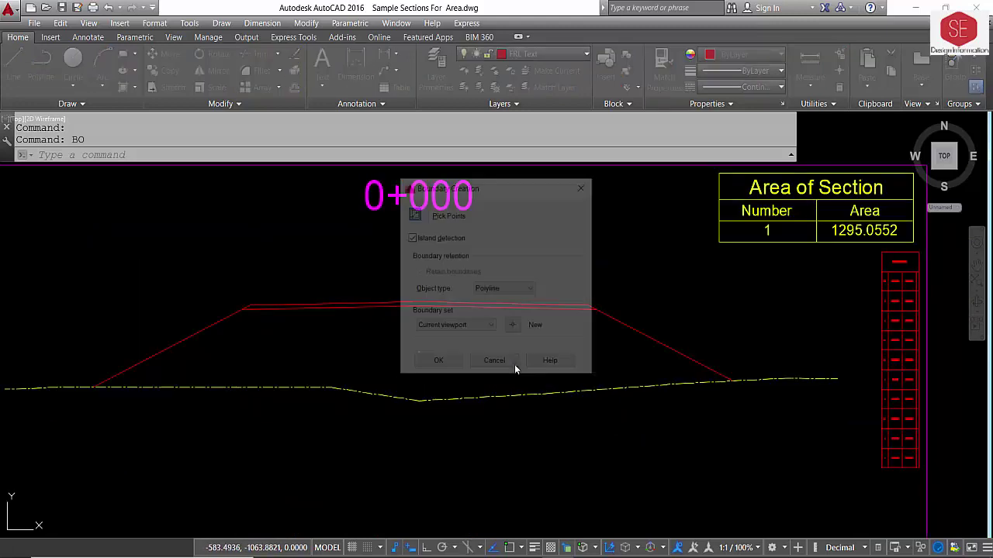
left_click(413, 214)
left_click(418, 353)
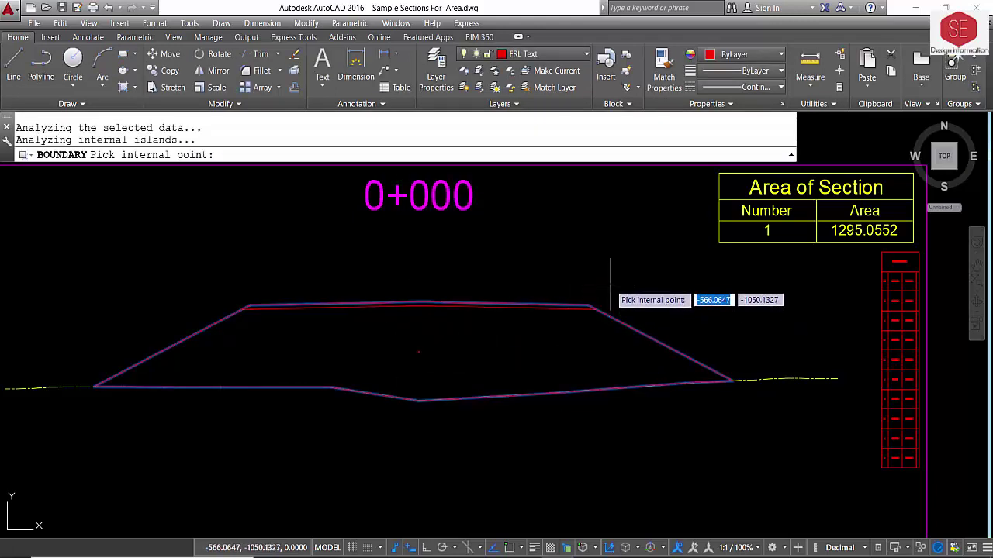
key("Escape")
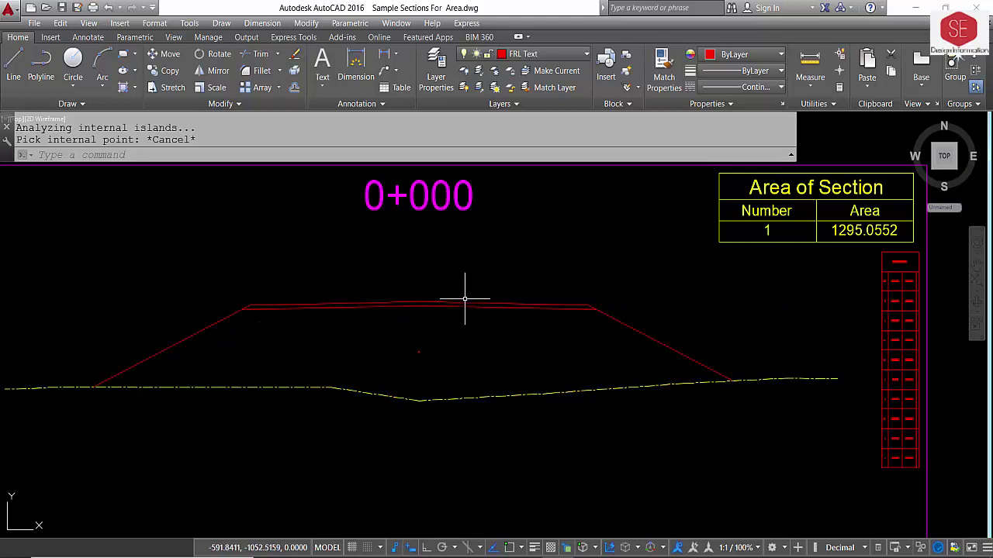
Zoom out and start the custom BD boundary command
scroll(464, 299, "down", 2)
mouse_move(481, 334)
middle_mouse_down()
mouse_move(495, 258)
mouse_move(482, 339)
middle_mouse_up()
type("B")
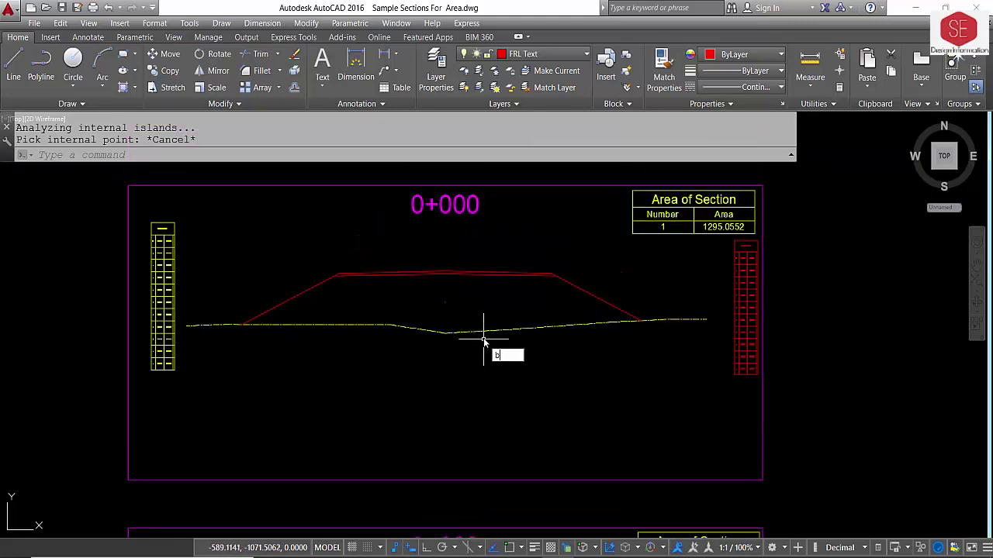
type("D")
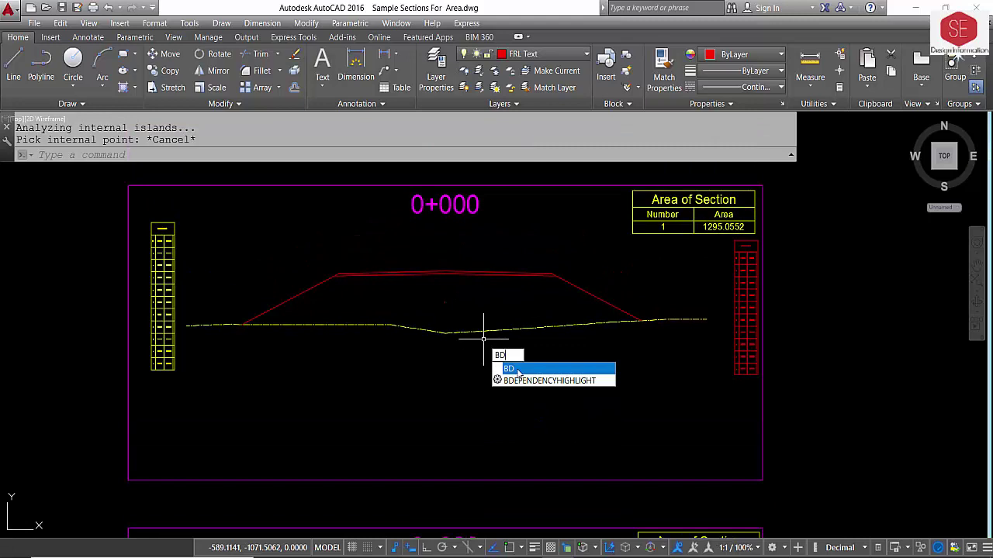
left_click(517, 371)
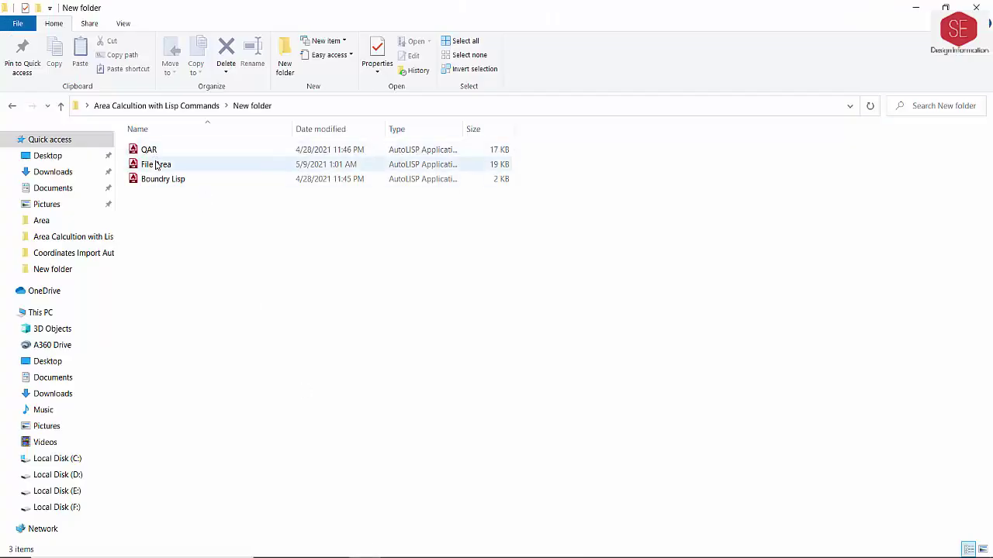
left_click(161, 181)
double_click(161, 181)
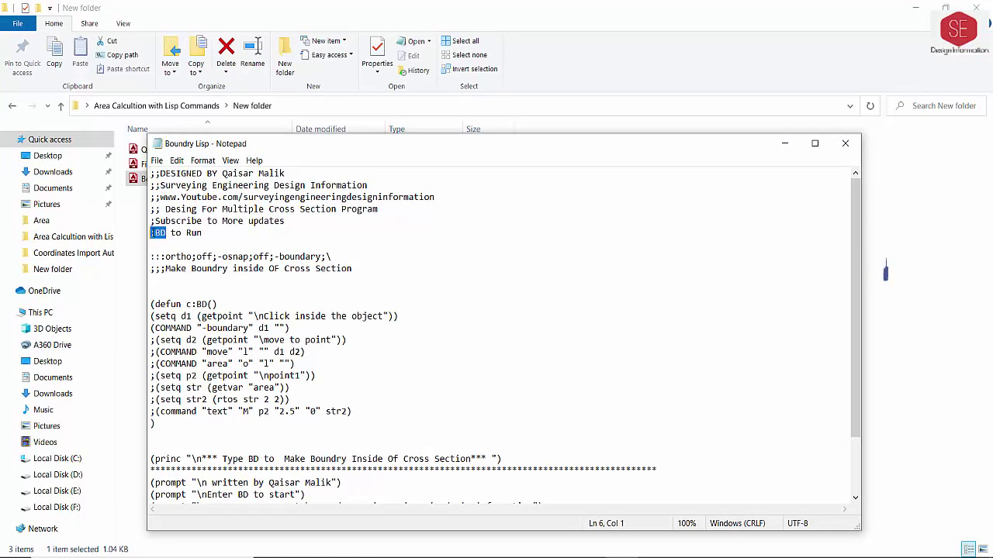
left_click(845, 143)
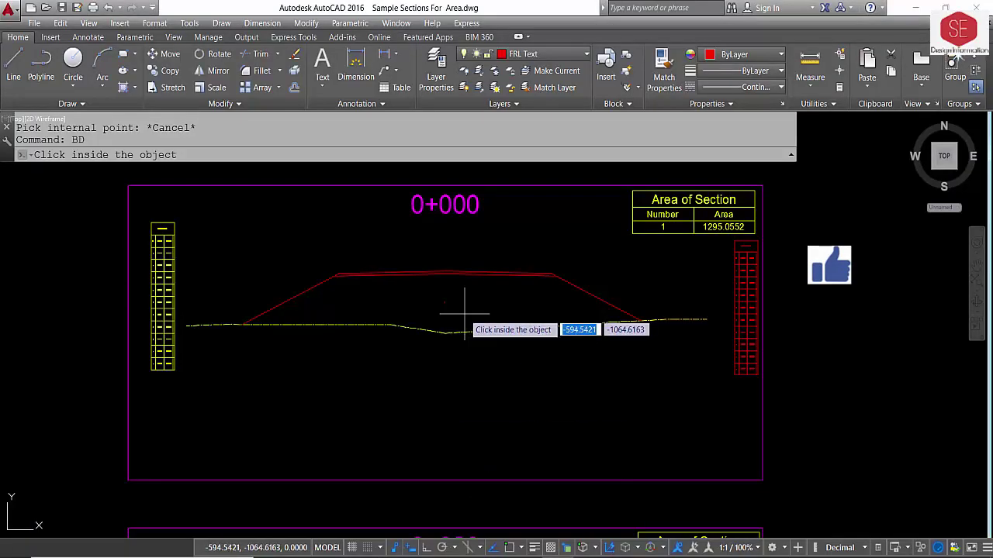
Make Yellow the current colour and outline section 0+000 with BD
key("Escape")
left_click(743, 54)
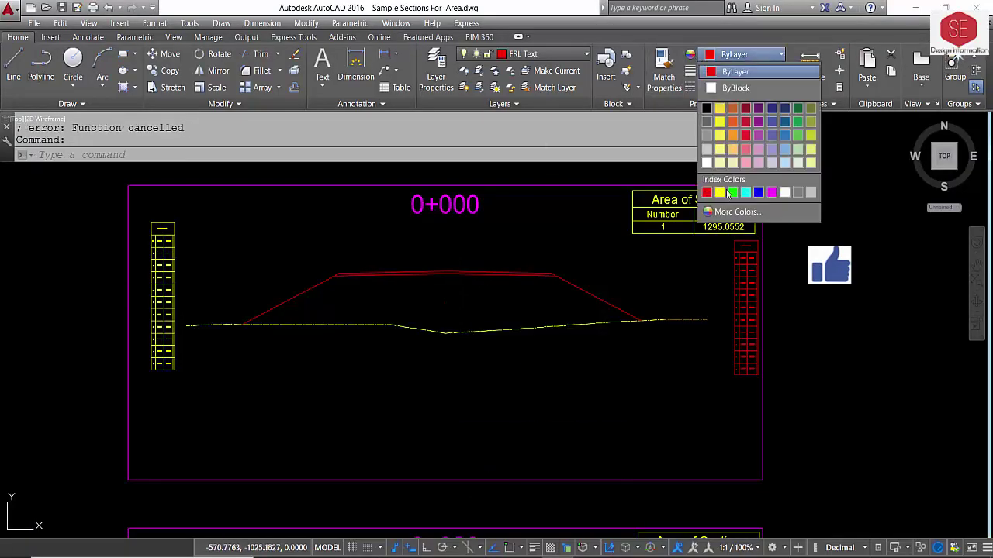
left_click(719, 193)
type("b")
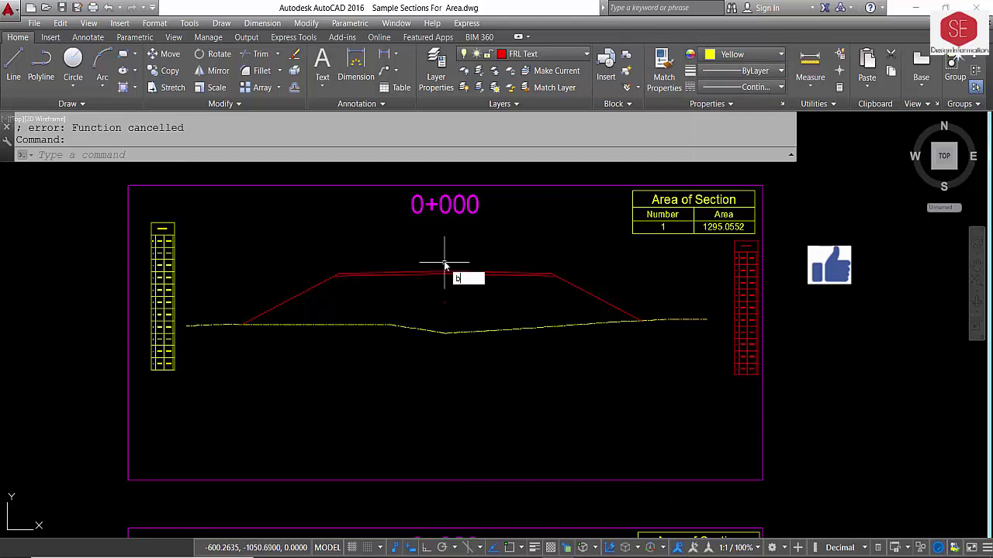
type("d")
key("Return")
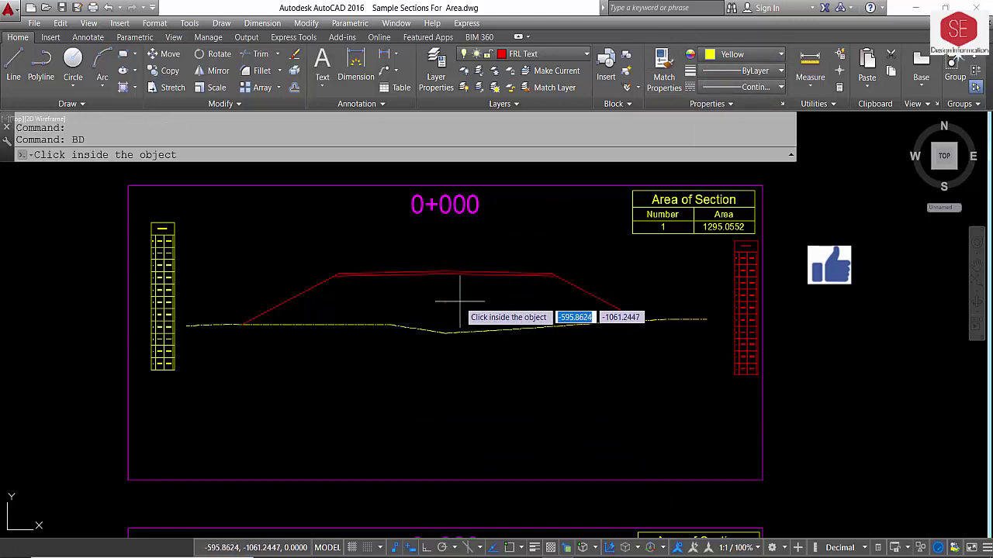
left_click(460, 302)
Outline sections 0+020, 0+040, 0+060 and 0+080 with BD boundaries
scroll(492, 299, "down", 2)
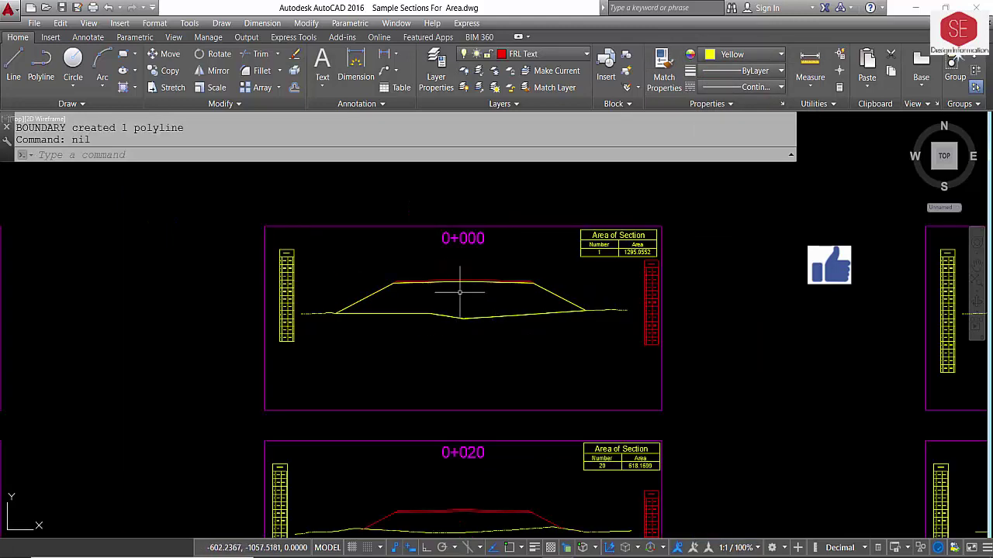
middle_click_drag(459, 292, 473, 217)
left_click(534, 239)
key("Escape")
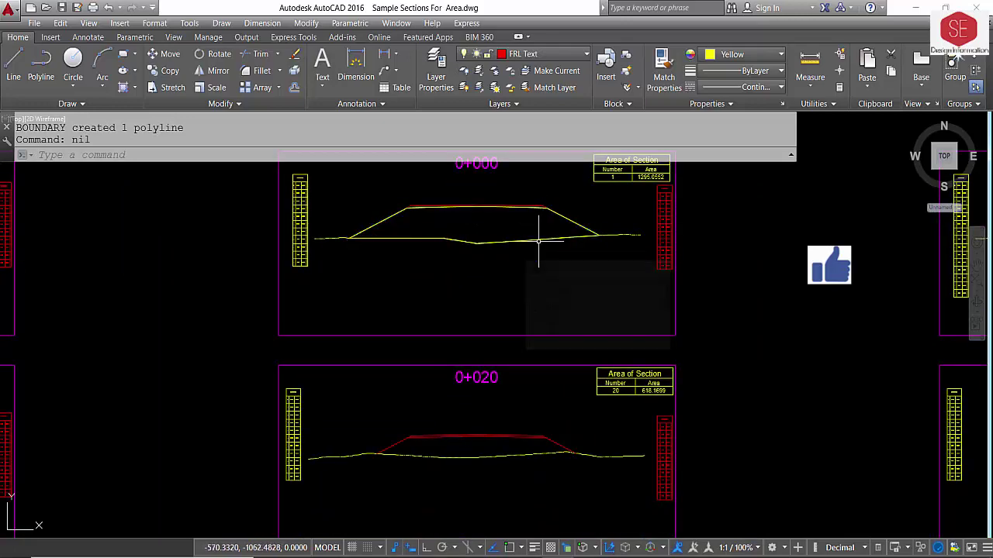
middle_click_drag(522, 320, 538, 215)
key("Return")
left_click(498, 342)
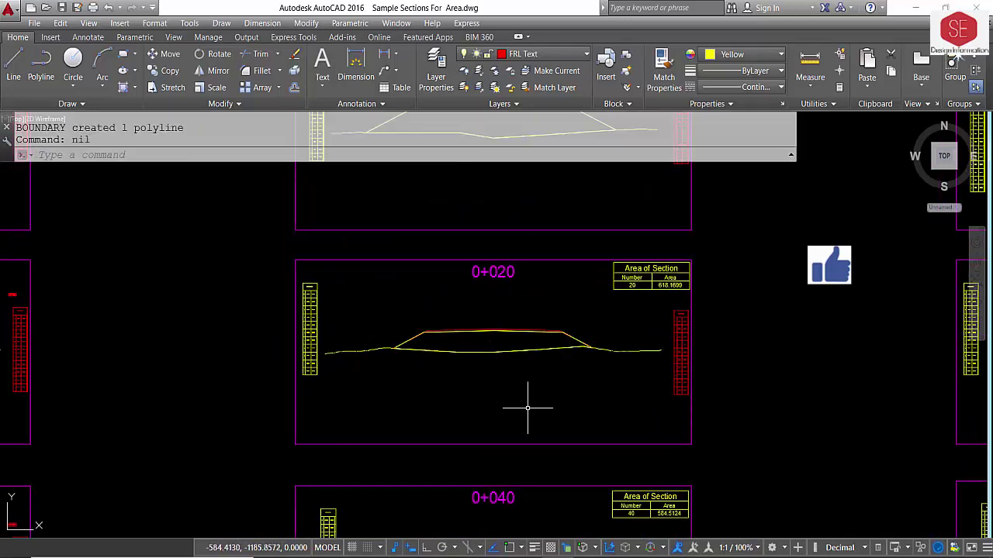
middle_click_drag(528, 407, 527, 215)
key("Return")
left_click(520, 367)
middle_click_drag(520, 370, 525, 125)
key("Return")
left_click(513, 414)
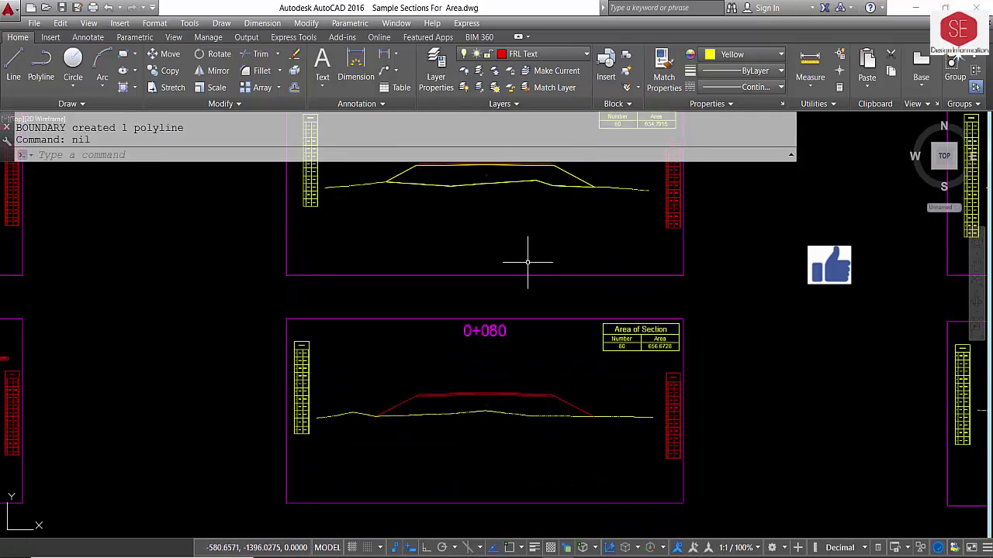
key("Return")
left_click(492, 401)
Outline sections 0+100, 0+120, 0+140 and 0+160 with BD boundaries
scroll(496, 326, "up", 2)
mouse_move(505, 261)
middle_mouse_down()
mouse_move(511, 431)
mouse_move(508, 199)
middle_mouse_up()
key("Return")
left_click(491, 344)
middle_click_drag(500, 526, 500, 135)
key("Return")
left_click(509, 342)
middle_click_drag(514, 355, 520, 157)
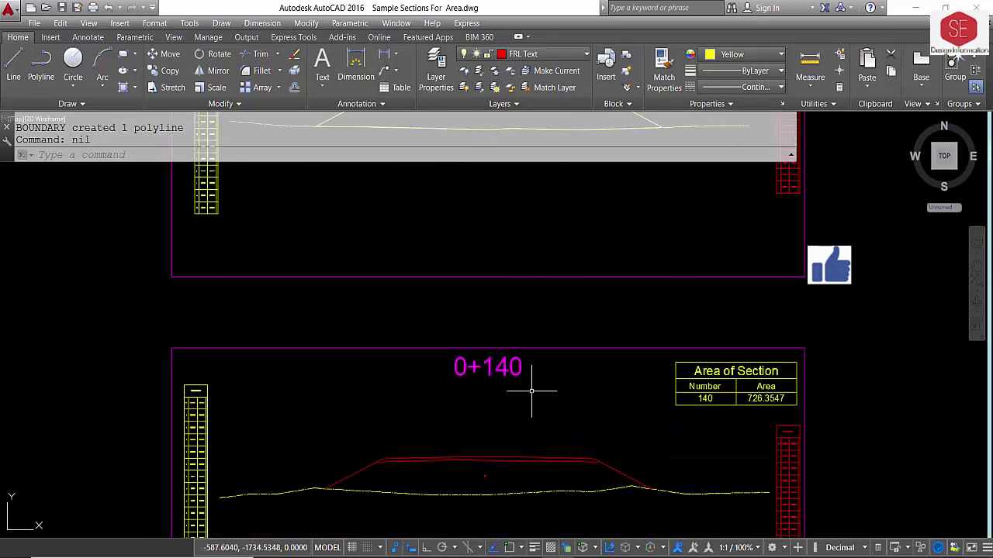
mouse_move(531, 392)
middle_mouse_down()
mouse_move(509, 321)
mouse_move(520, 155)
middle_mouse_up()
key("Return")
left_click(510, 326)
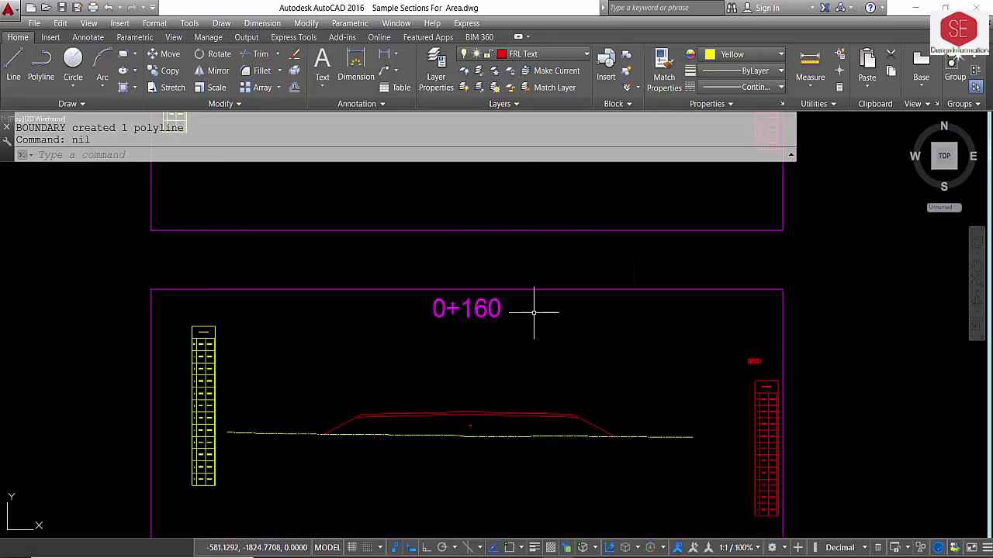
middle_click_drag(531, 443, 525, 295)
key("Return")
left_click(516, 348)
Outline sections 0+180, 0+200 and 0+220 with BD boundaries
middle_click_drag(521, 535, 514, 215)
key("Return")
left_click(499, 354)
mouse_move(512, 515)
middle_mouse_down()
mouse_move(511, 344)
mouse_move(497, 288)
middle_mouse_up()
key("Return")
left_click(476, 377)
middle_click_drag(476, 377, 516, 177)
middle_click_drag(543, 402, 544, 235)
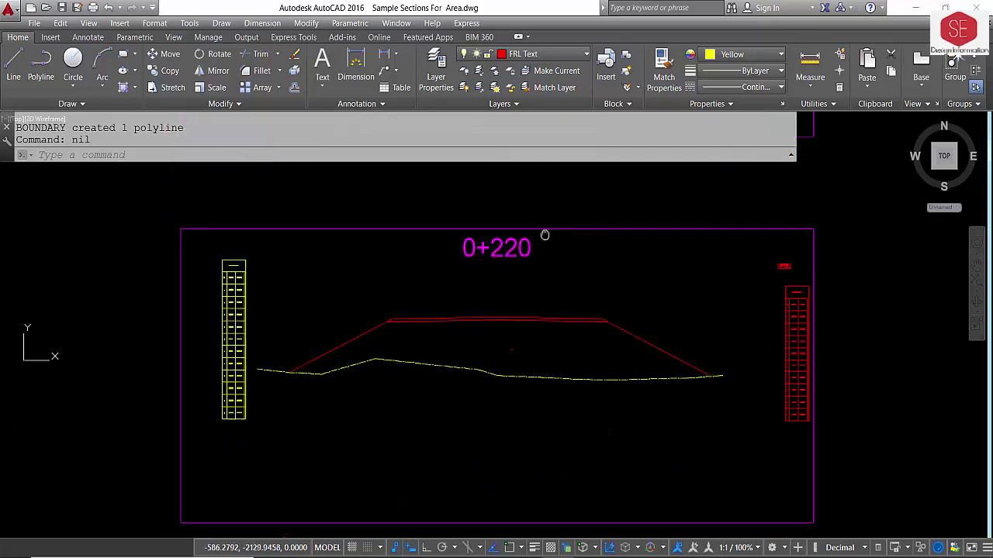
key("Return")
left_click(543, 354)
middle_click_drag(572, 406, 572, 273)
mouse_move(558, 449)
middle_mouse_down()
mouse_move(557, 250)
mouse_move(565, 337)
mouse_move(538, 436)
middle_mouse_up()
scroll(538, 437, "down", 1)
type("BD")
key("Return")
Centre the view on section 0+000, cancelling a stray boundary pick inside 0+040
scroll(587, 318, "down", 2)
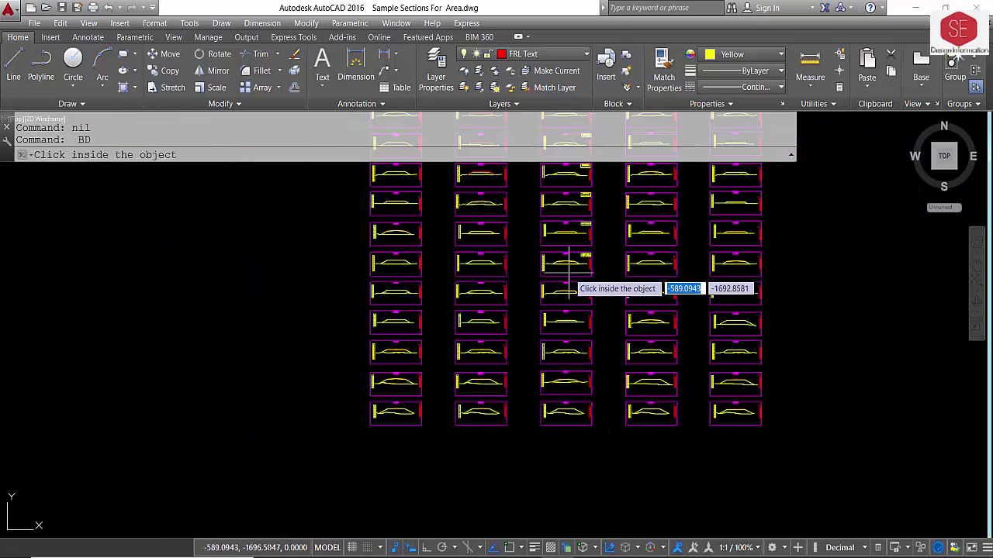
scroll(605, 261, "up", 2)
scroll(537, 273, "up", 5)
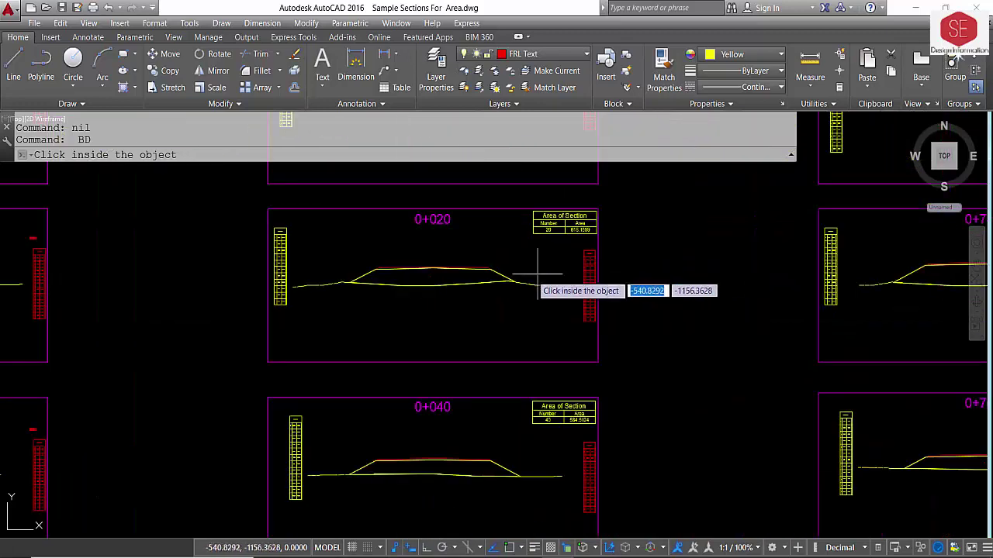
left_click(500, 466)
key("Escape")
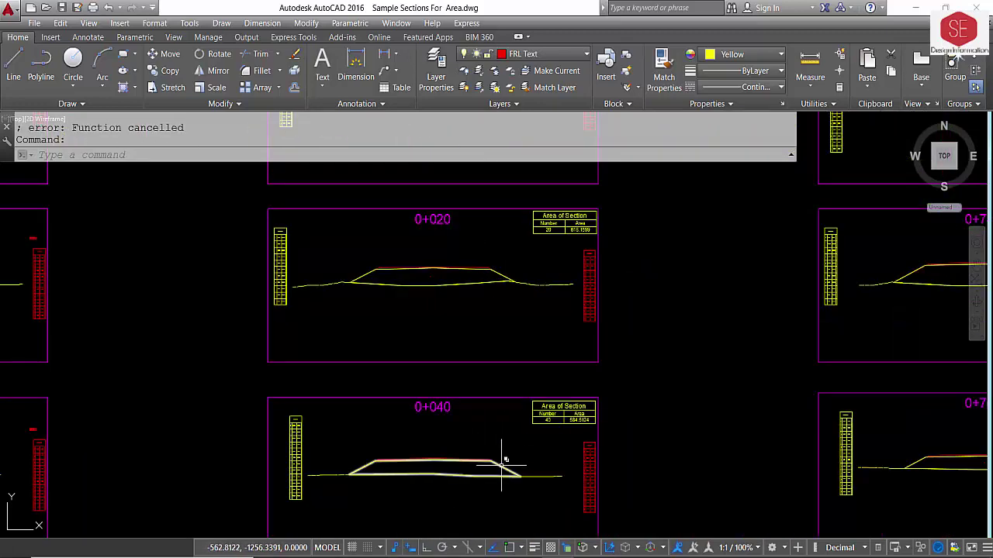
middle_click_drag(476, 276, 493, 442)
scroll(546, 244, "up", 4)
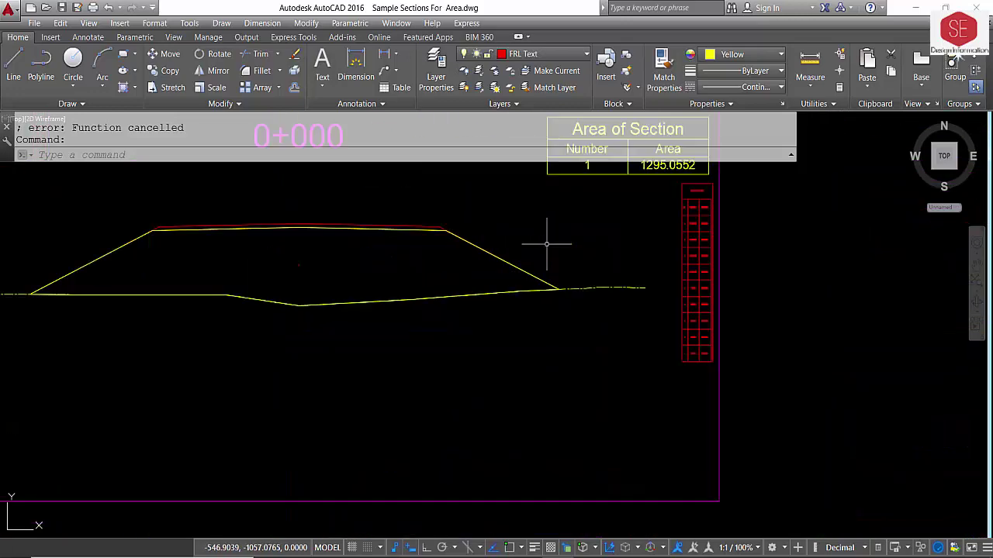
scroll(546, 244, "down", 3)
middle_click_drag(550, 261, 413, 330)
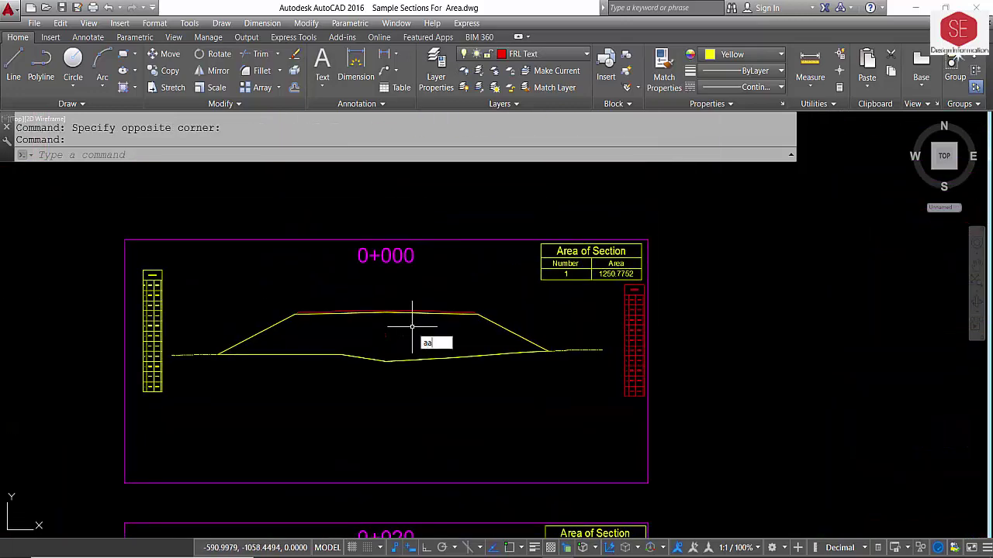
Measure section 0+000's closed polyline with AREA Object: 1250.7752, perimeter 233.2043
key("Return")
type("o")
key("Return")
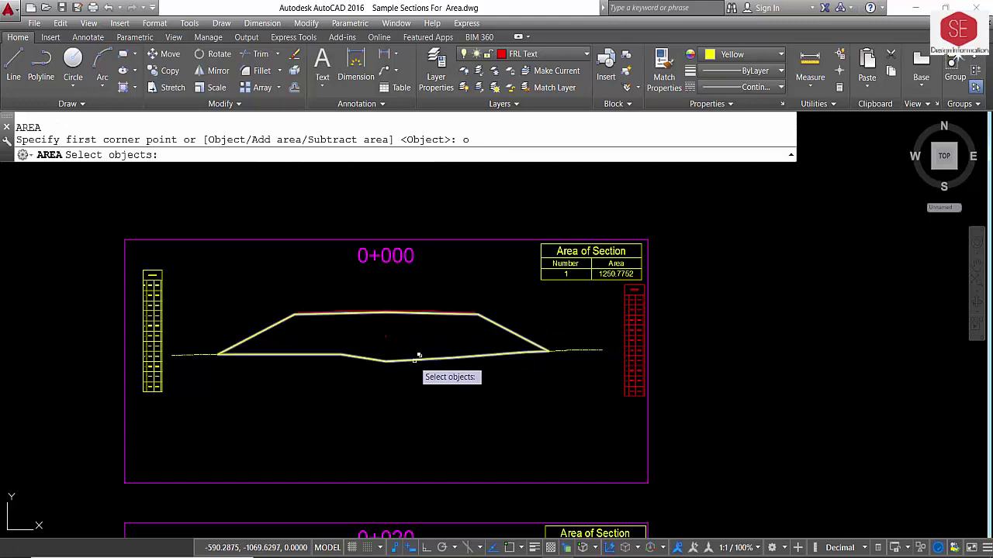
left_click(419, 355)
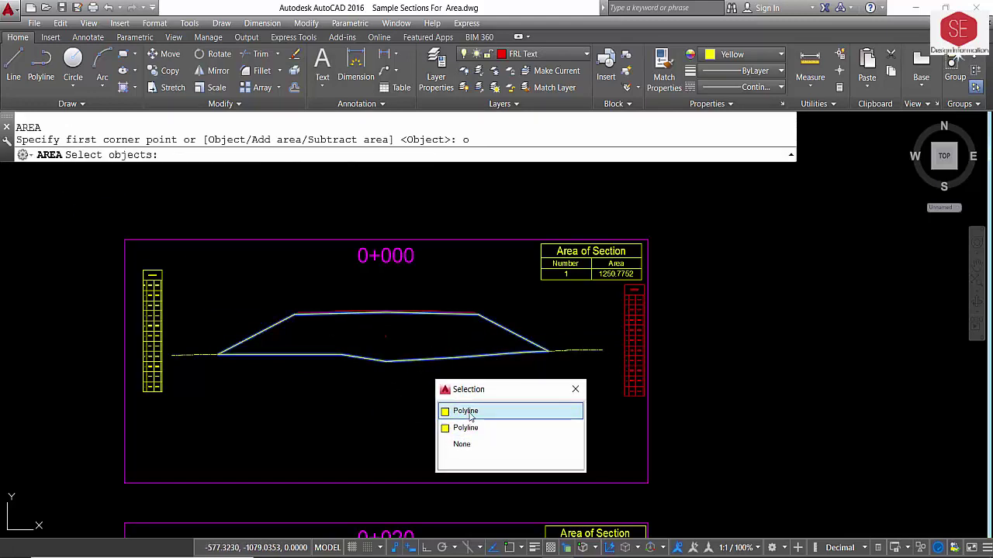
left_click(465, 411)
key("Escape")
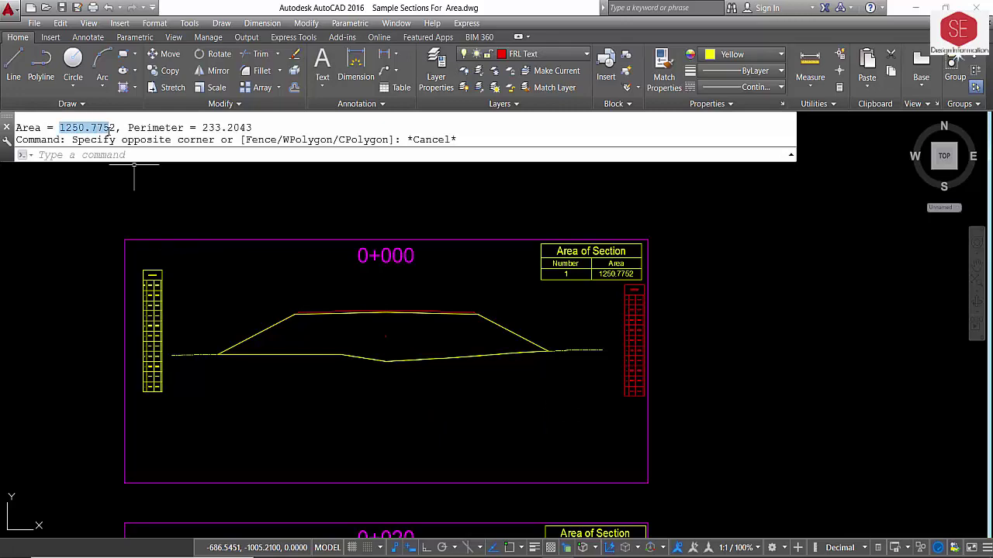
Measure section 0+020's closed polyline with AA Object: area 618.1699, perimeter 183.8786
scroll(551, 266, "down", 2)
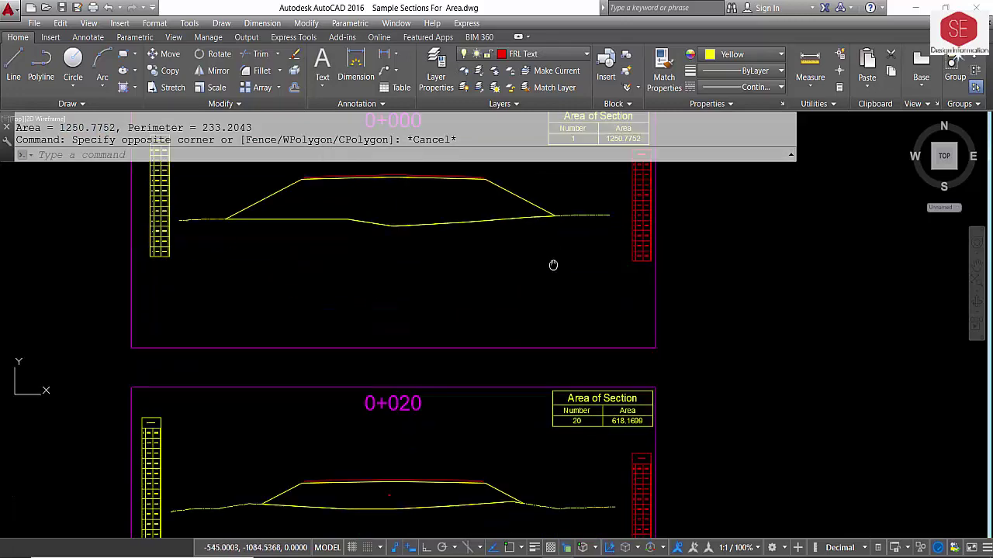
scroll(571, 381, "down", 3)
scroll(517, 381, "up", 4)
scroll(537, 419, "up", 2)
middle_click_drag(537, 419, 539, 423)
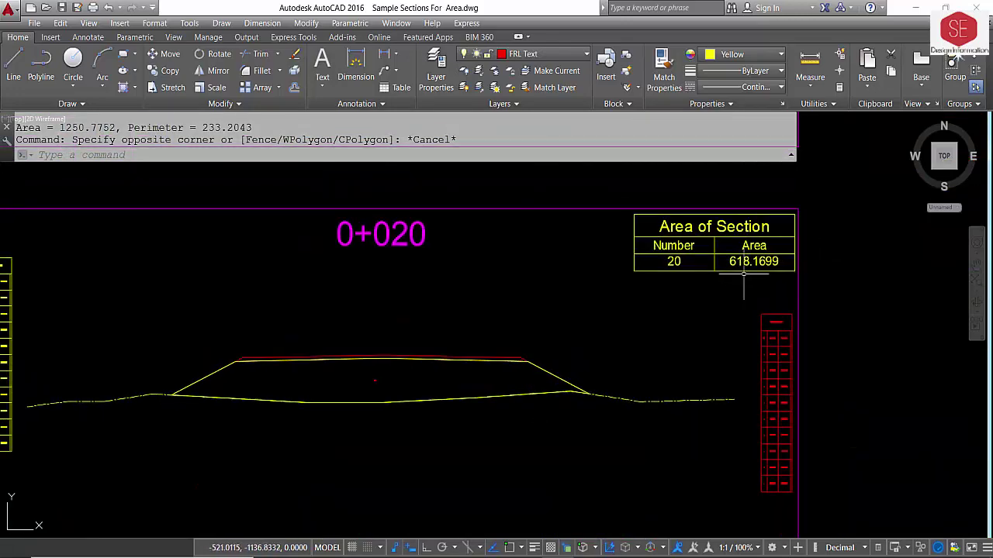
type("aa")
key("Return")
type("o")
key("Return")
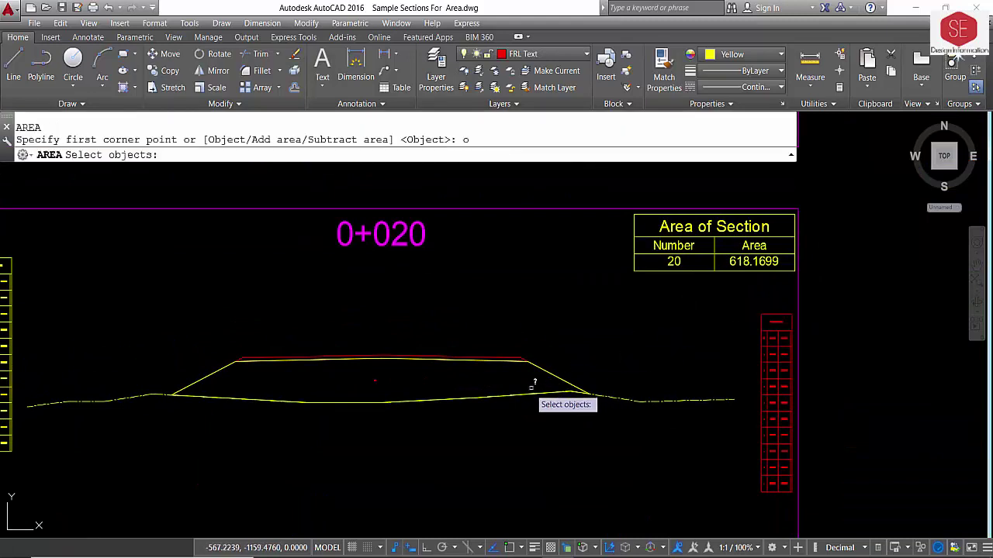
left_click(527, 393)
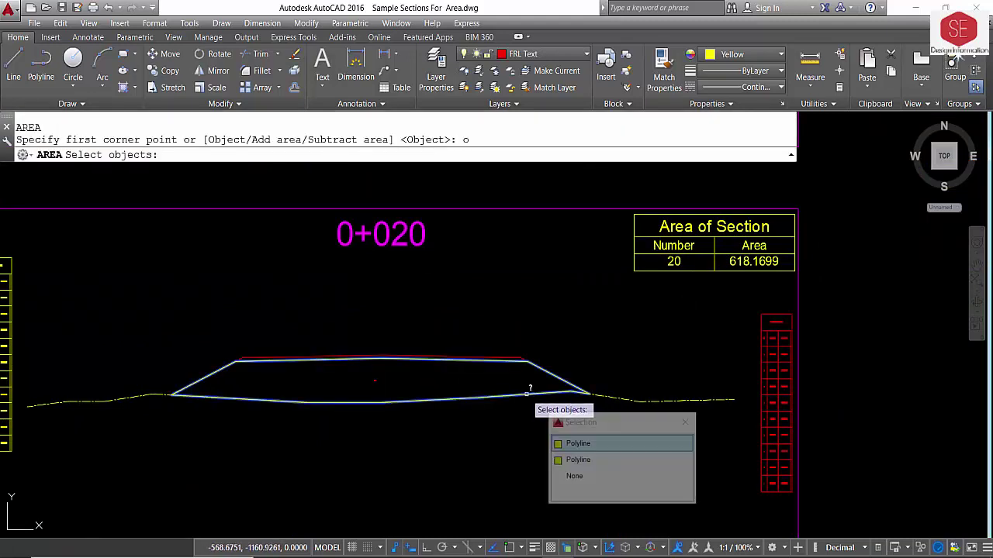
left_click(584, 444)
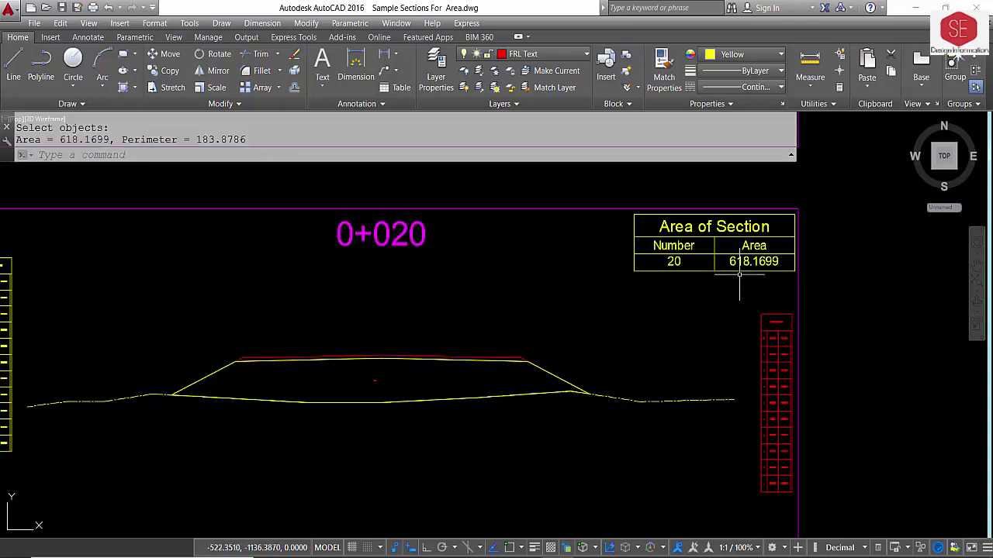
Pan and zoom to bring section 0+040 into view
scroll(739, 275, "down", 5)
scroll(665, 233, "up", 2)
scroll(665, 248, "up", 3)
mouse_move(665, 445)
middle_mouse_down()
mouse_move(664, 403)
mouse_move(616, 395)
middle_mouse_up()
scroll(616, 395, "down", 5)
scroll(614, 294, "down", 2)
Frame sections 0+000 and 0+020, then select the QAR LISP file in File Explorer
scroll(624, 442, "up", 1)
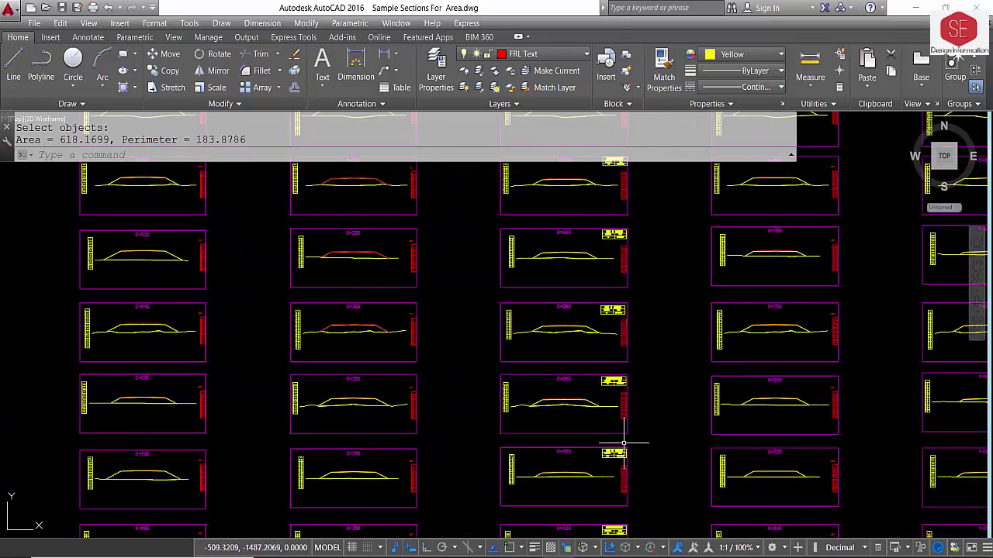
scroll(627, 314, "down", 4)
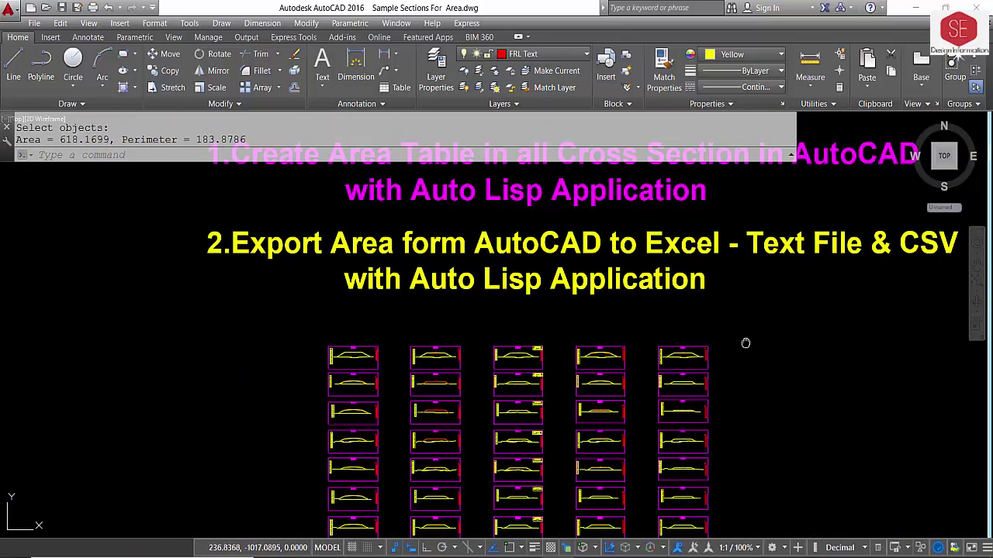
middle_click_drag(745, 343, 660, 288)
scroll(496, 330, "up", 2)
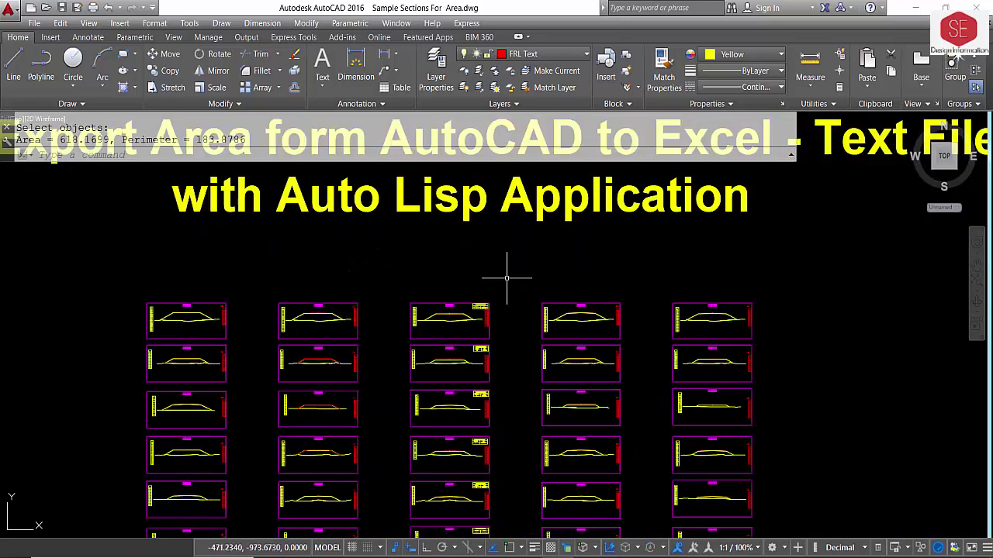
scroll(501, 281, "up", 2)
scroll(508, 272, "up", 4)
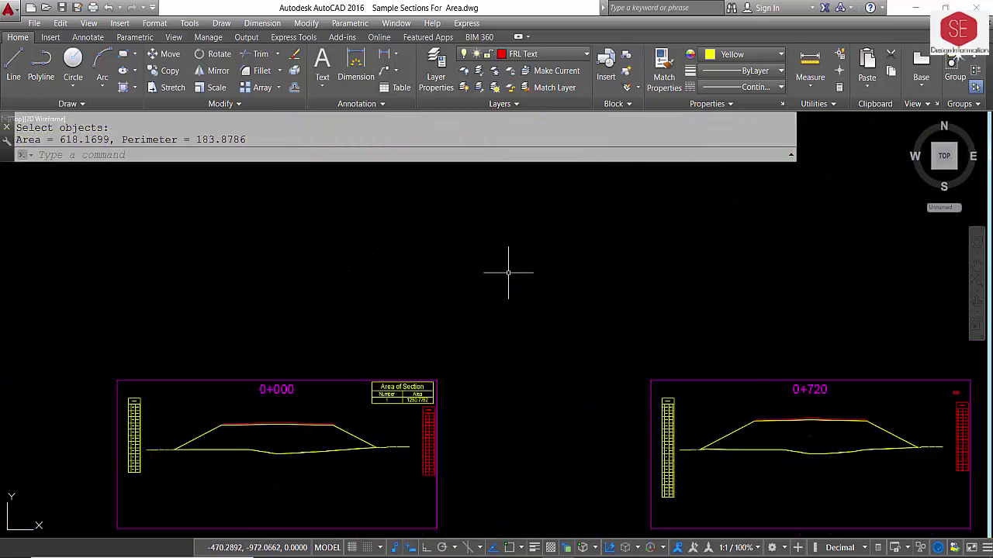
middle_click_drag(513, 329, 548, 248)
scroll(525, 383, "up", 2)
middle_click_drag(525, 377, 600, 350)
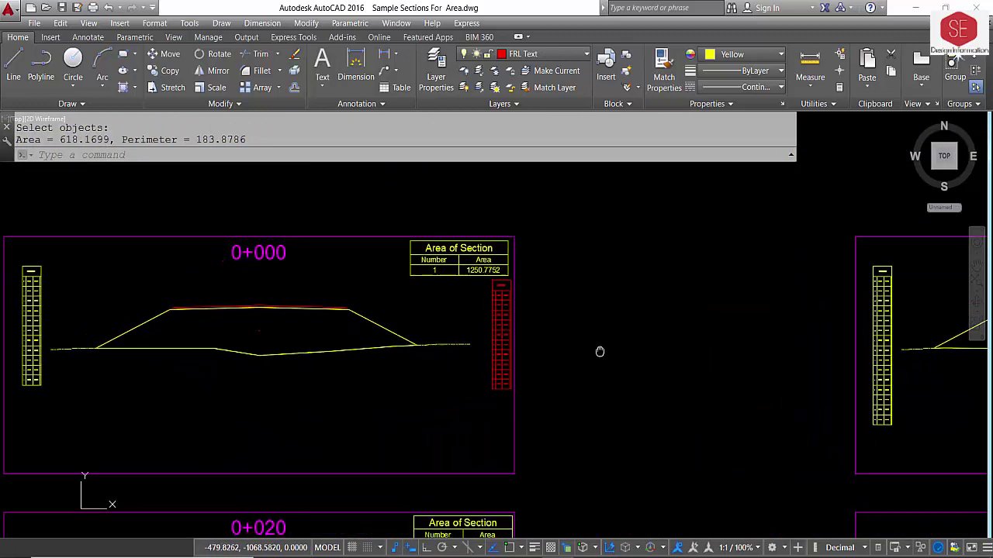
middle_click_drag(585, 283, 689, 280)
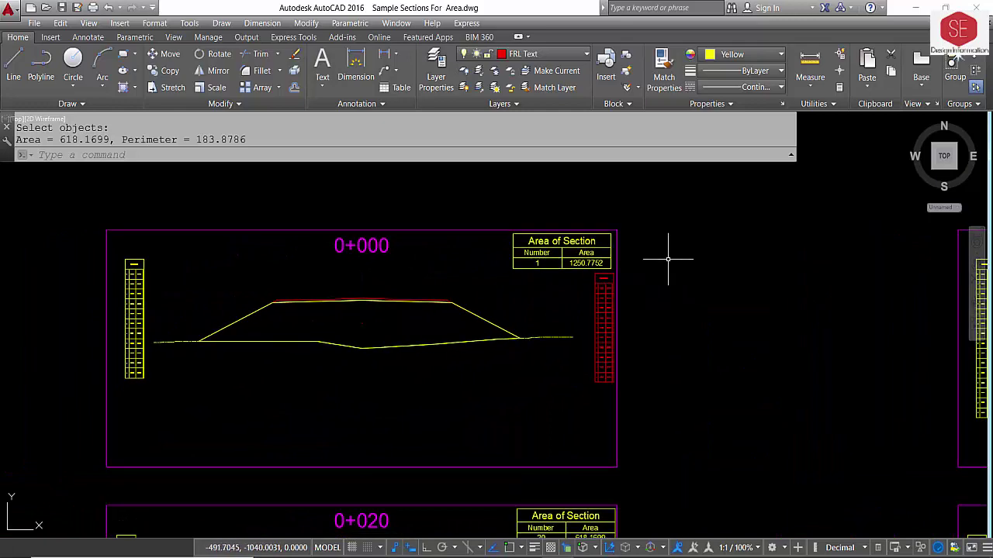
middle_click_drag(698, 360, 669, 255)
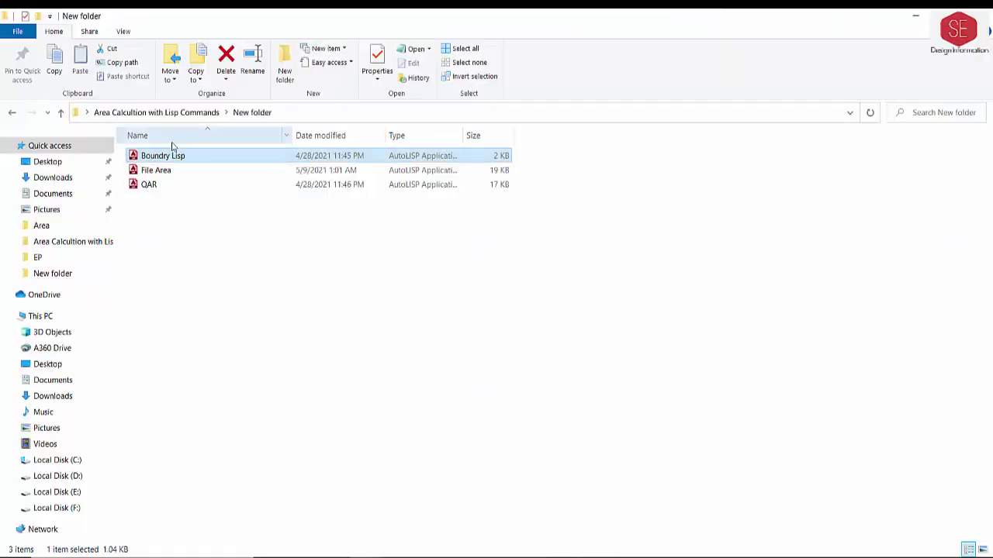
left_click(153, 186)
Open QAR.lsp in Notepad, review its QAR defun and Cross Section Area prompt, then close it
double_click(147, 187)
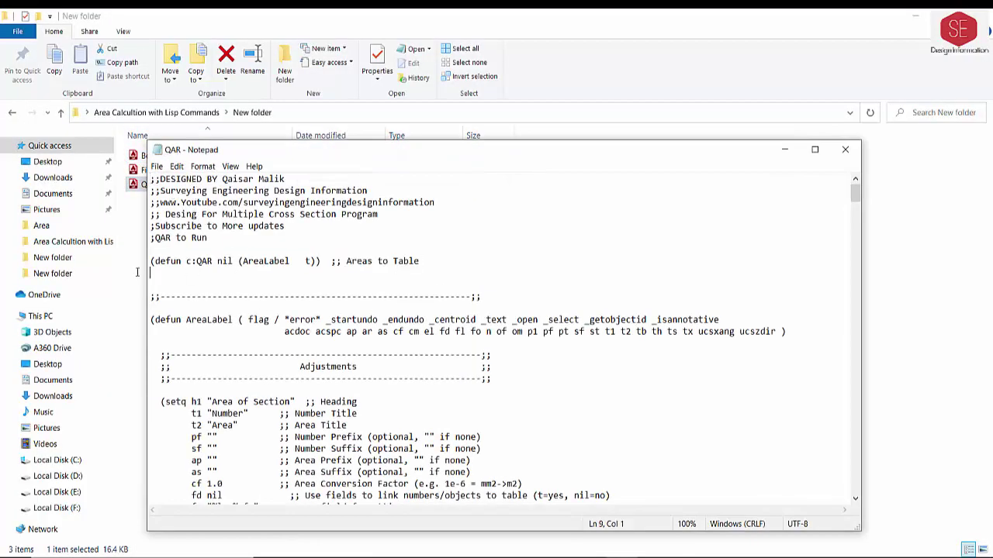
left_click_drag(150, 272, 149, 262)
left_click(213, 262)
left_click_drag(854, 200, 854, 484)
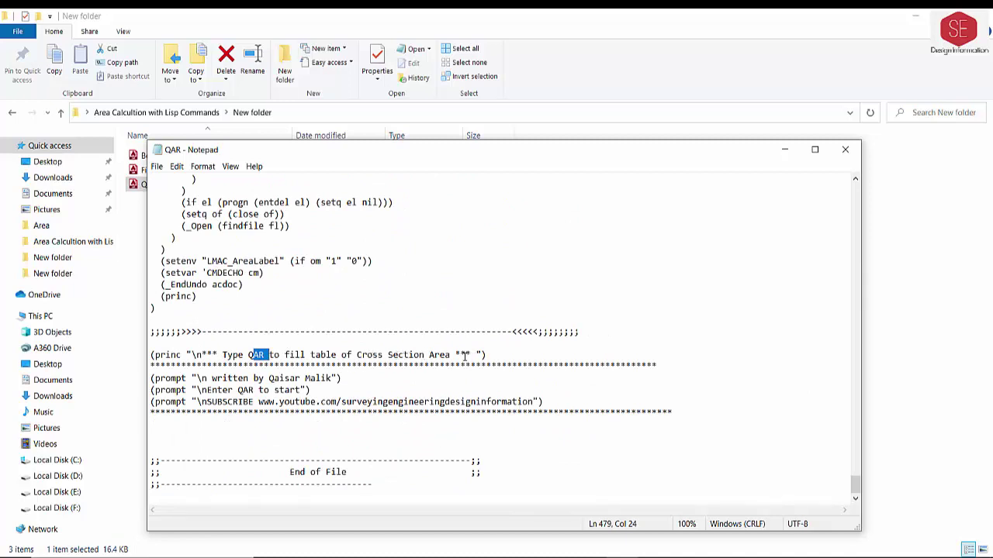
left_click_drag(465, 354, 314, 354)
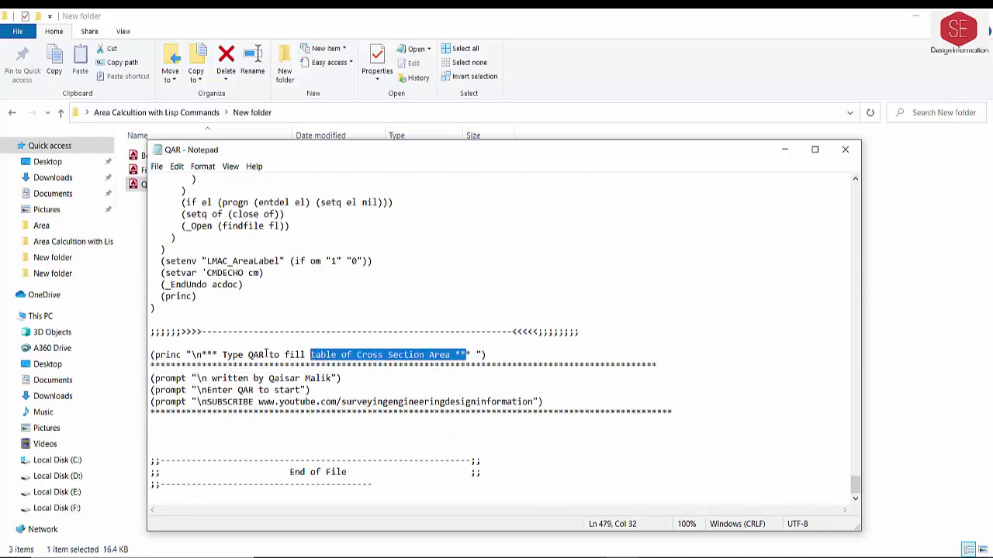
left_click(847, 151)
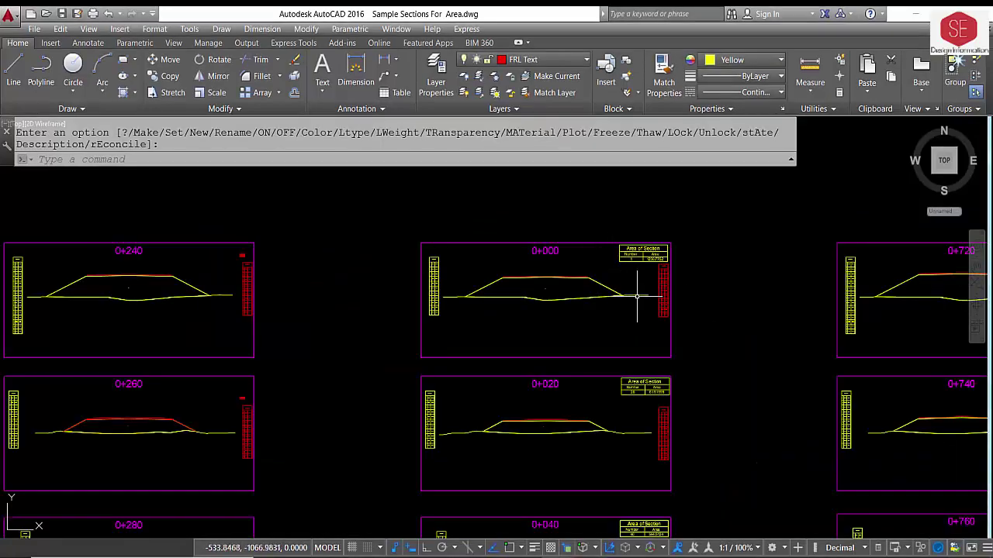
key("Return")
left_click(636, 296)
key("Escape")
left_click(631, 447)
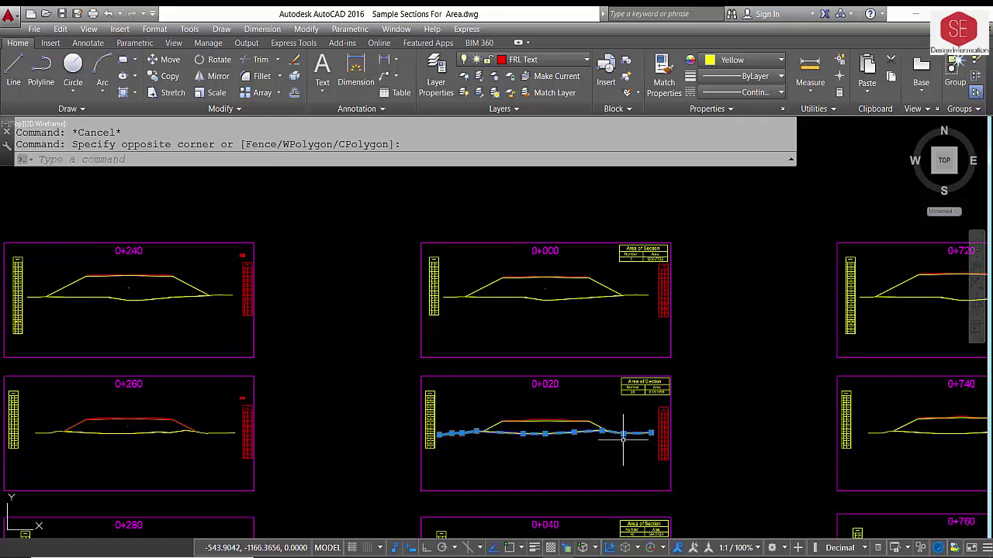
scroll(617, 365, "down", 4)
key("Escape")
left_click(535, 60)
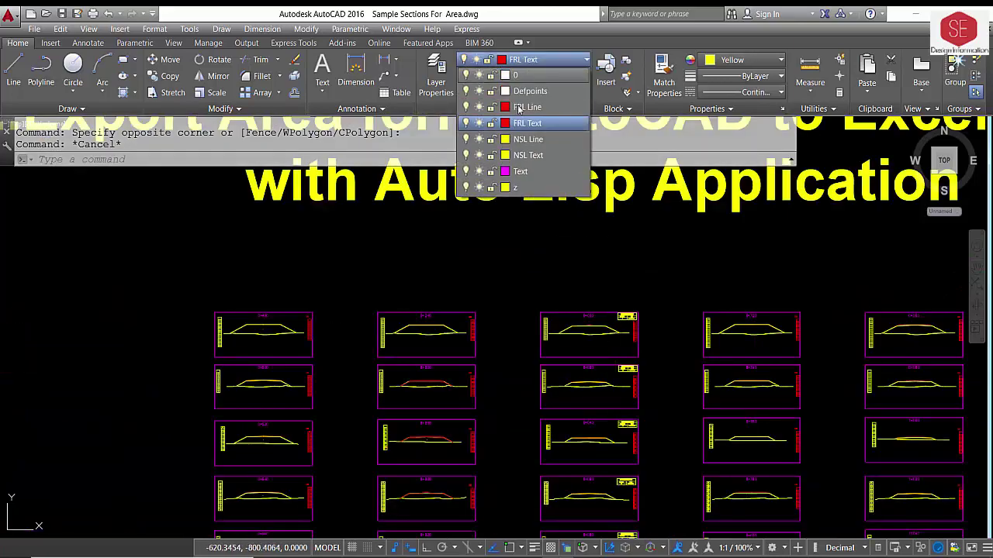
left_click(466, 138)
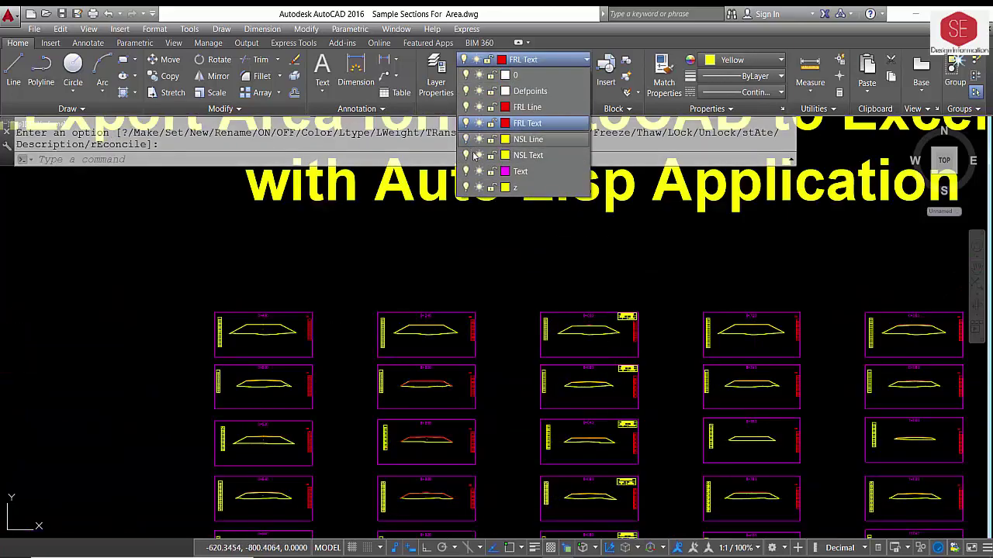
left_click(597, 284)
scroll(665, 365, "down", 2)
scroll(696, 442, "up", 2)
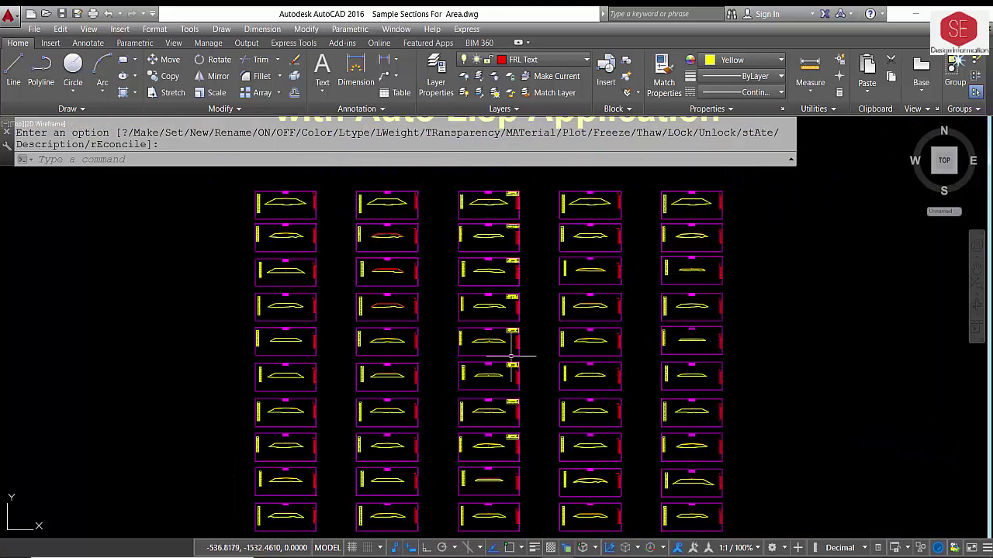
scroll(356, 333, "up", 2)
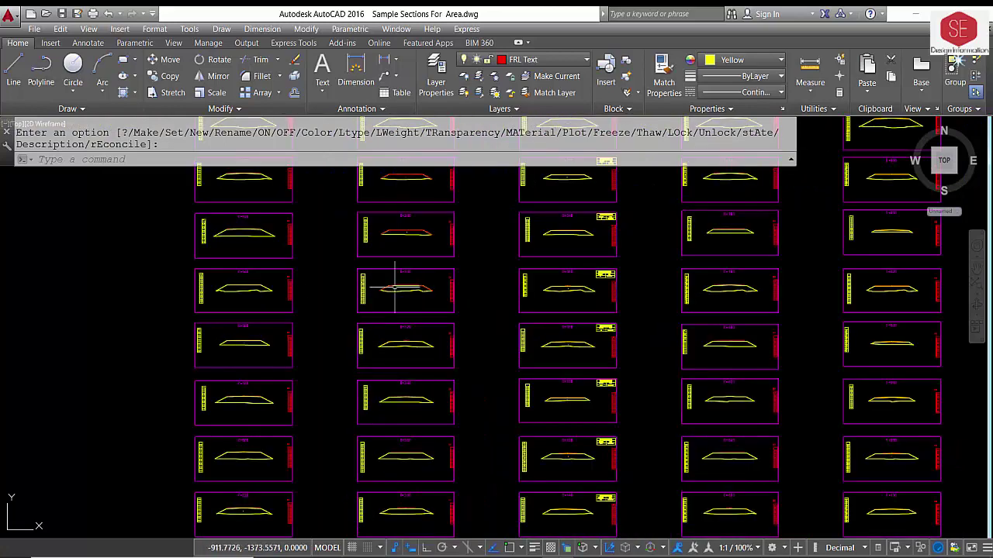
scroll(542, 271, "up", 3)
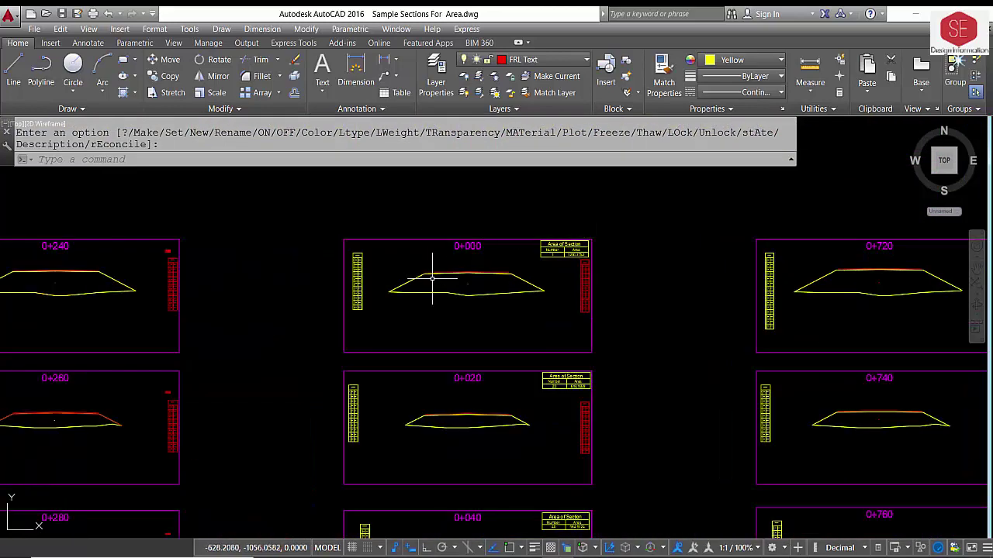
scroll(625, 248, "down", 2)
scroll(623, 244, "up", 3)
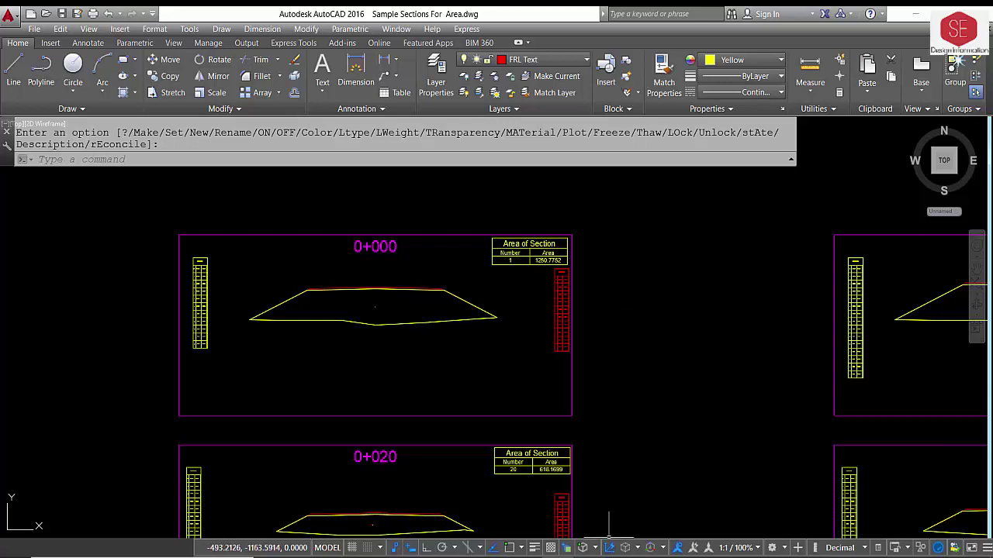
scroll(411, 233, "down", 3)
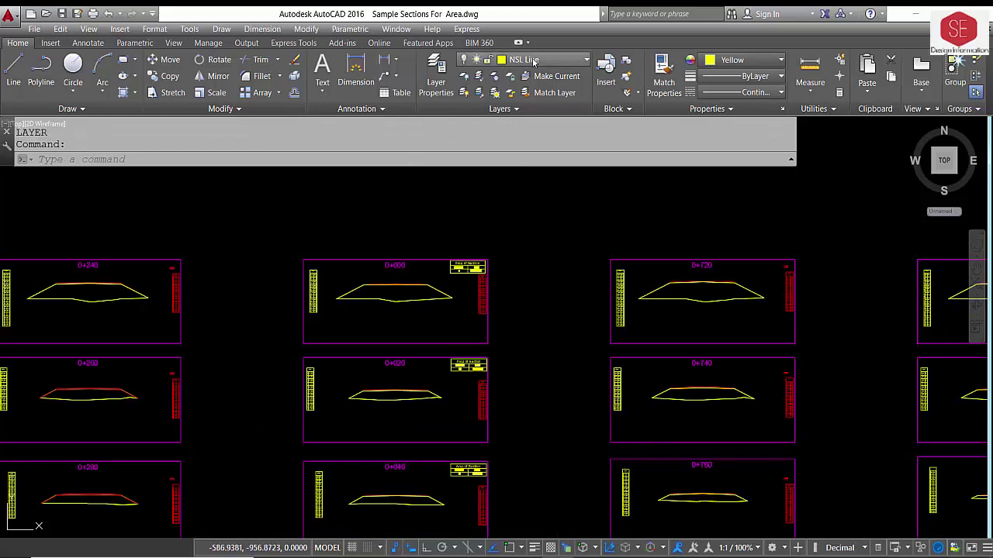
Make Area Table the current layer and launch the QAR routine
left_click(543, 60)
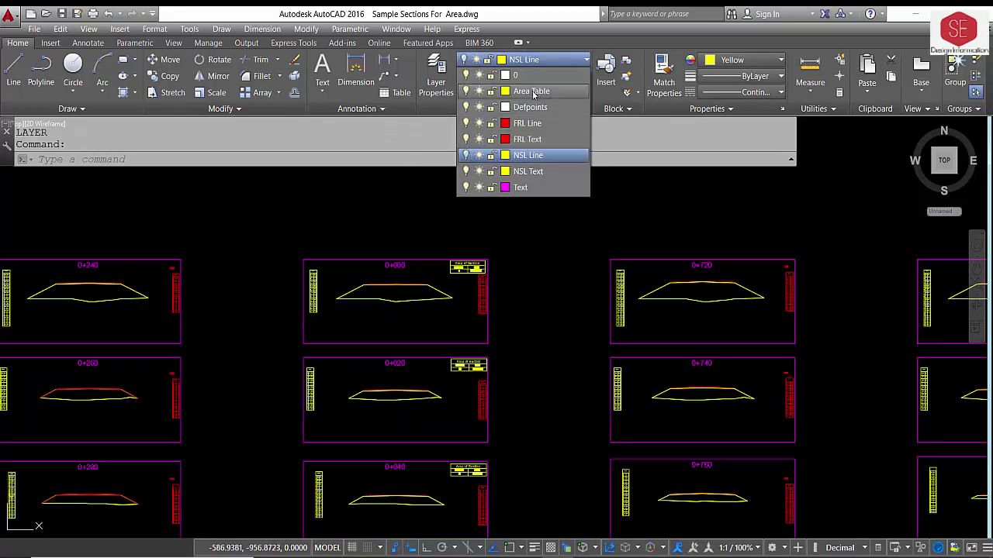
left_click(550, 92)
type("QAR")
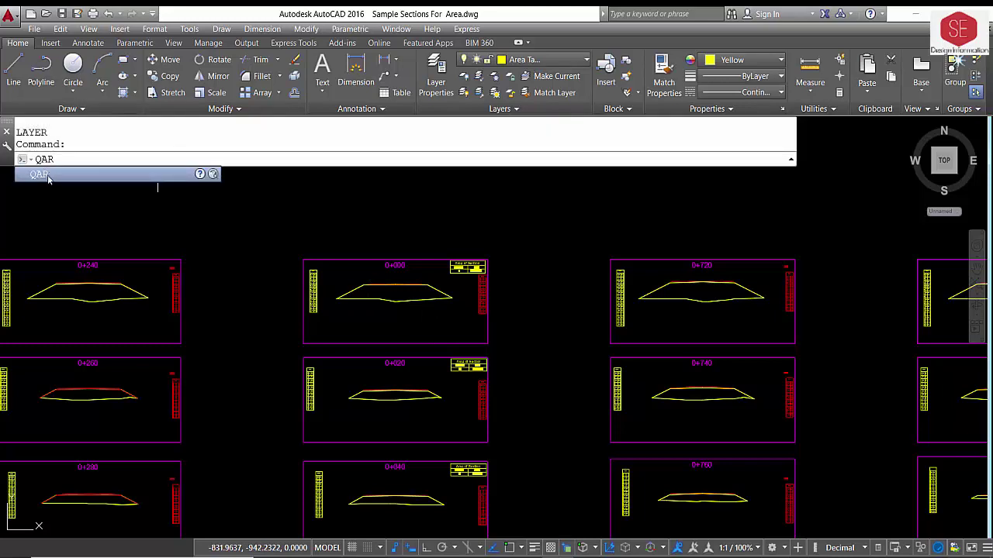
left_click(38, 175)
type("1")
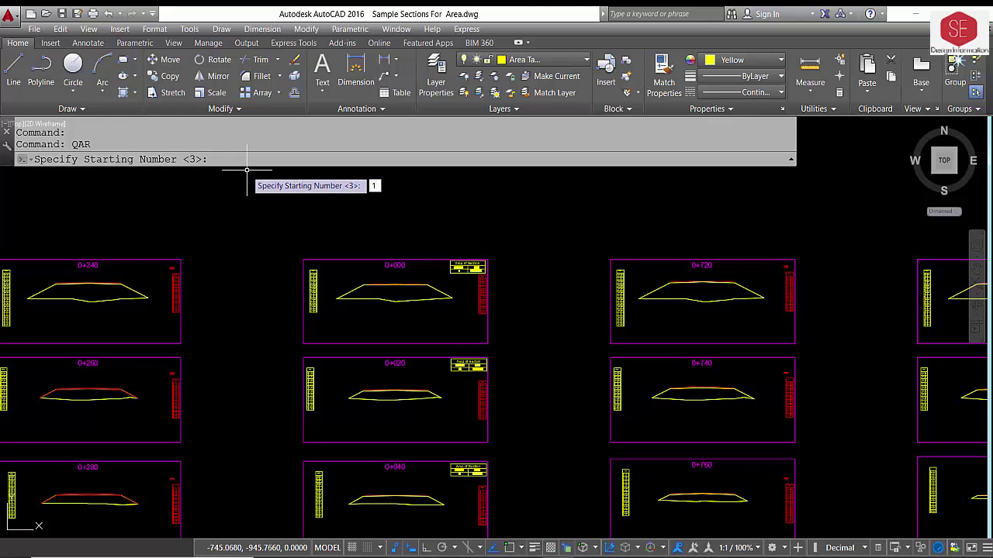
Accept 1 as the starting table number and zoom in on sections 0+000 and 0+020
key("Return")
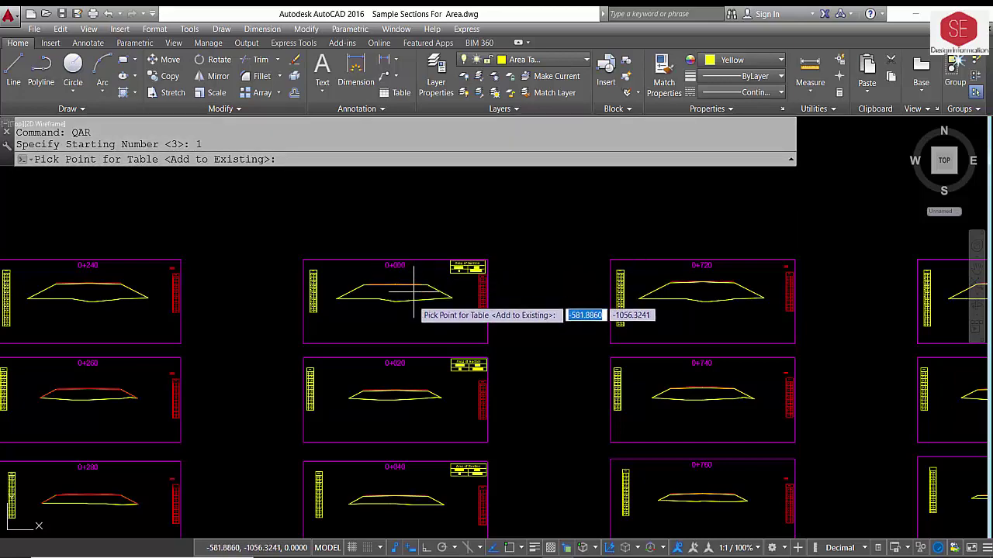
scroll(409, 372, "down", 2)
scroll(405, 336, "up", 2)
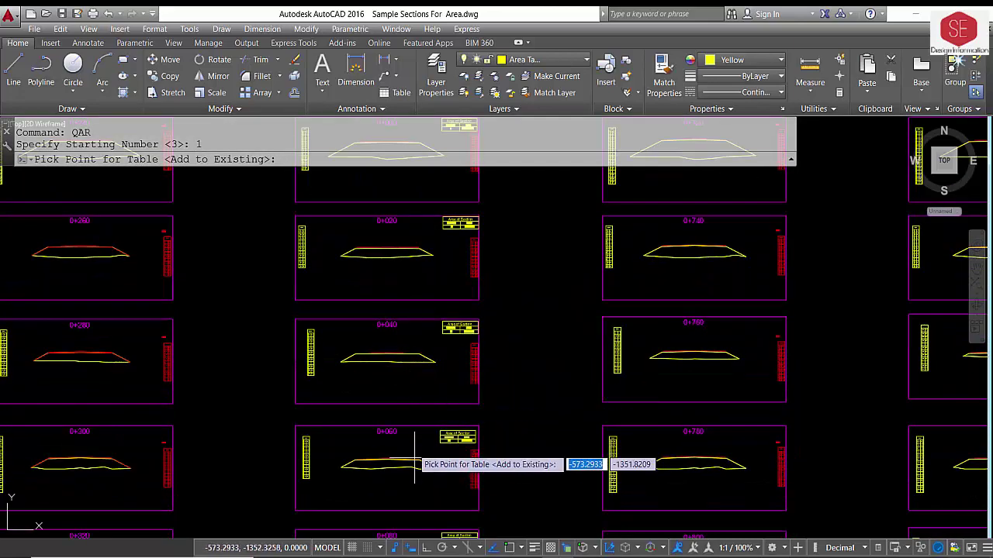
scroll(386, 458, "down", 3)
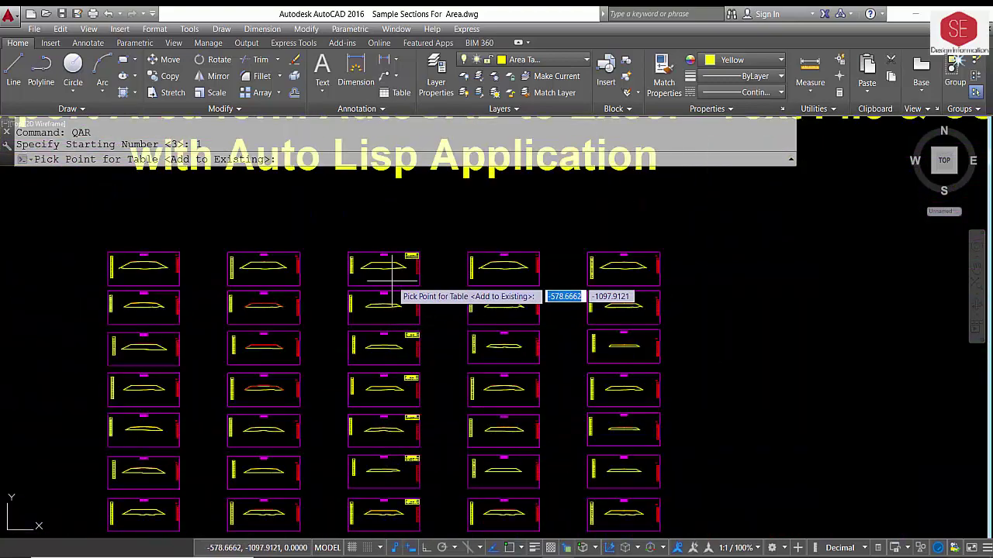
scroll(395, 371, "up", 4)
scroll(388, 349, "up", 4)
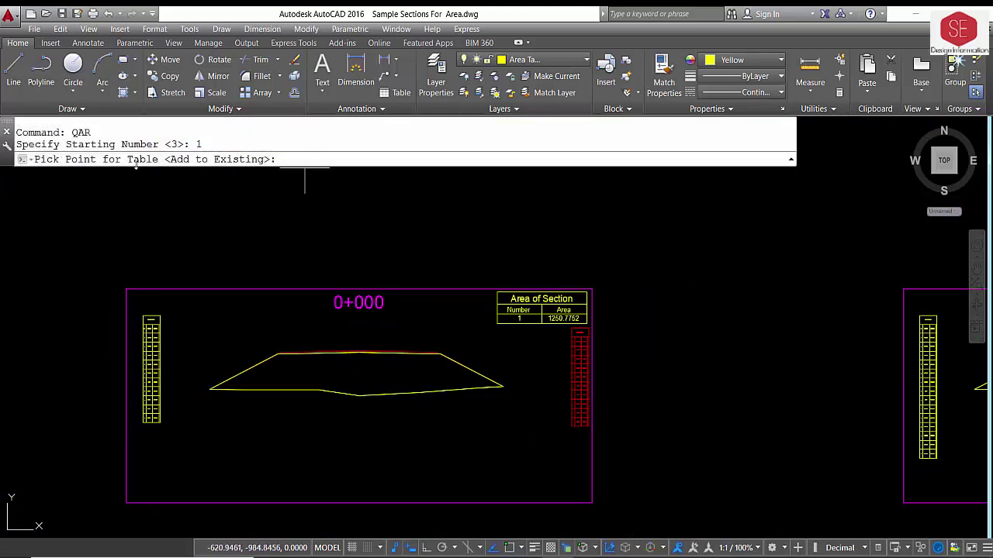
scroll(643, 289, "down", 2)
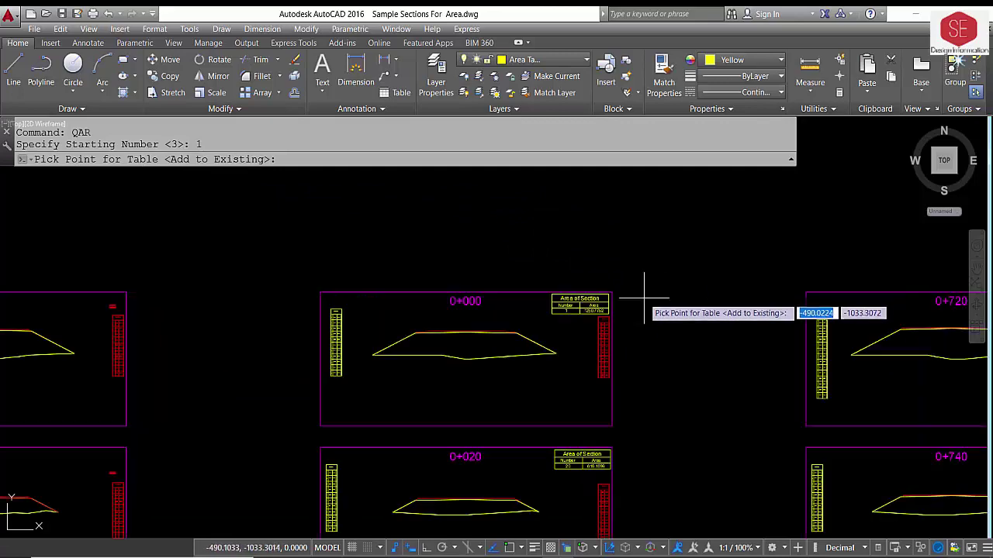
scroll(644, 296, "down", 4)
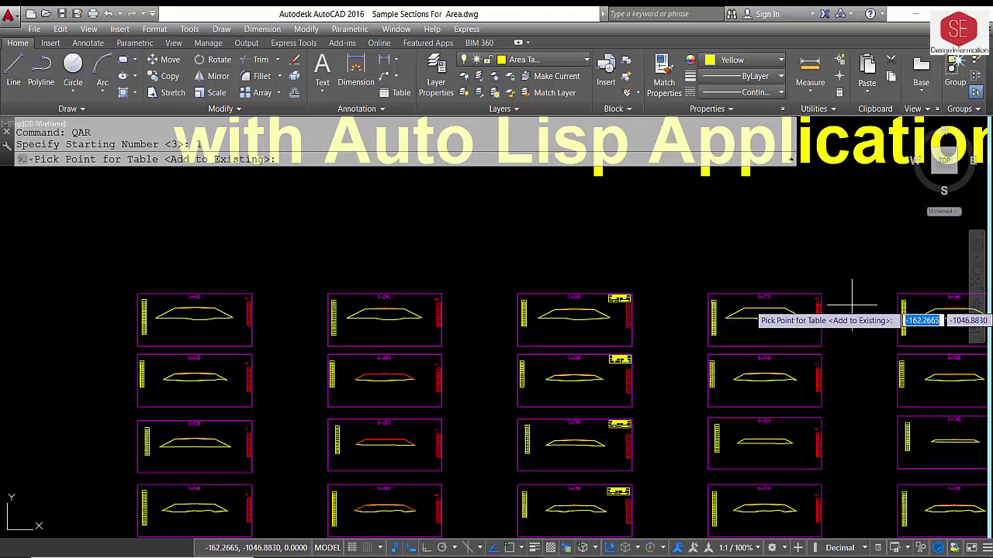
scroll(851, 299, "down", 4)
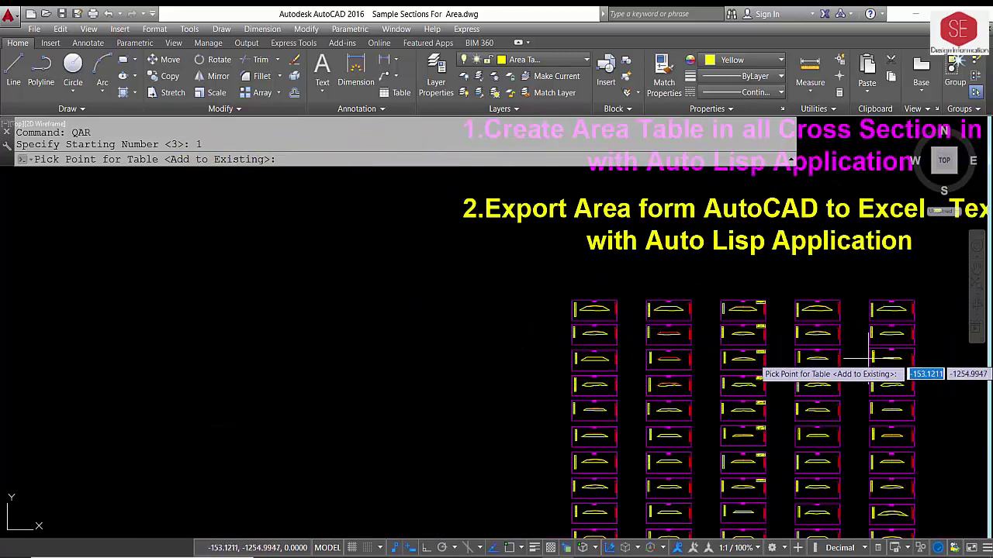
middle_click_drag(859, 331, 740, 315)
scroll(642, 288, "up", 5)
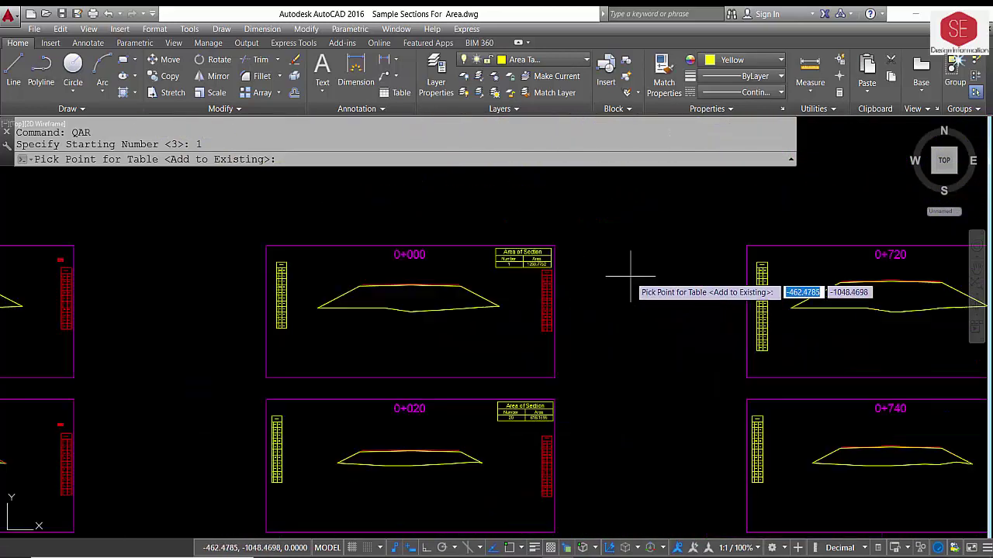
scroll(583, 272, "up", 2)
middle_click_drag(532, 261, 603, 264)
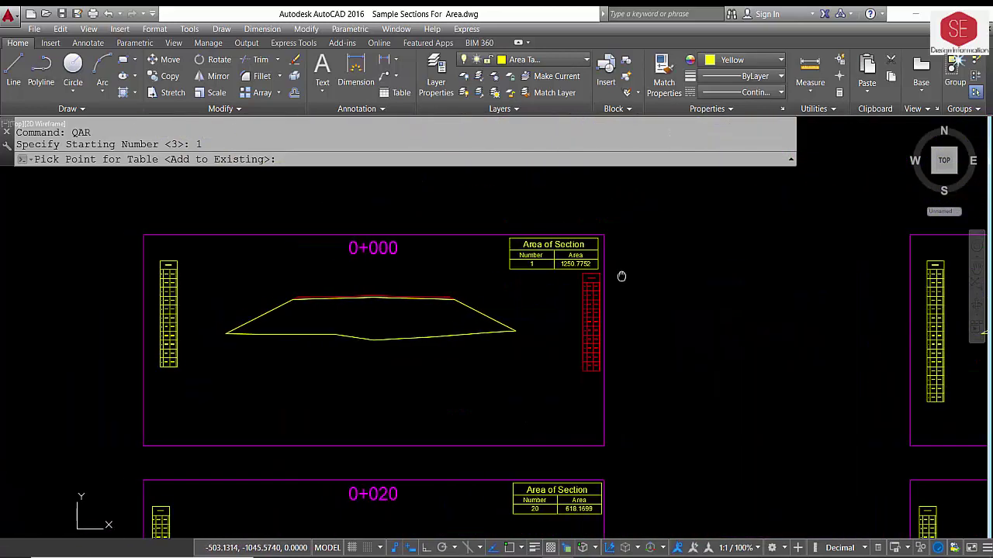
Place the area table right of section 0+000 and pick its yellow section polyline
left_click(698, 257)
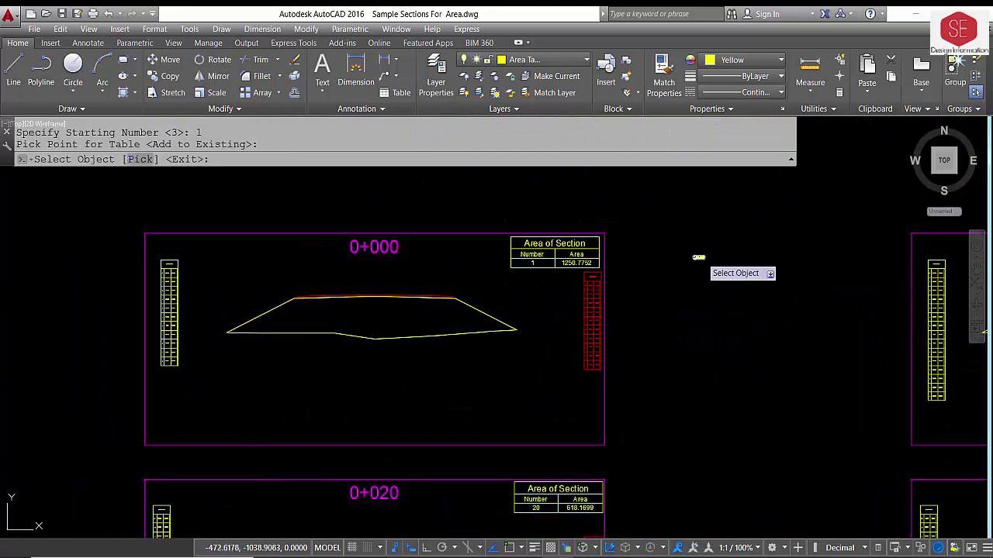
scroll(696, 257, "up", 1)
scroll(690, 248, "up", 3)
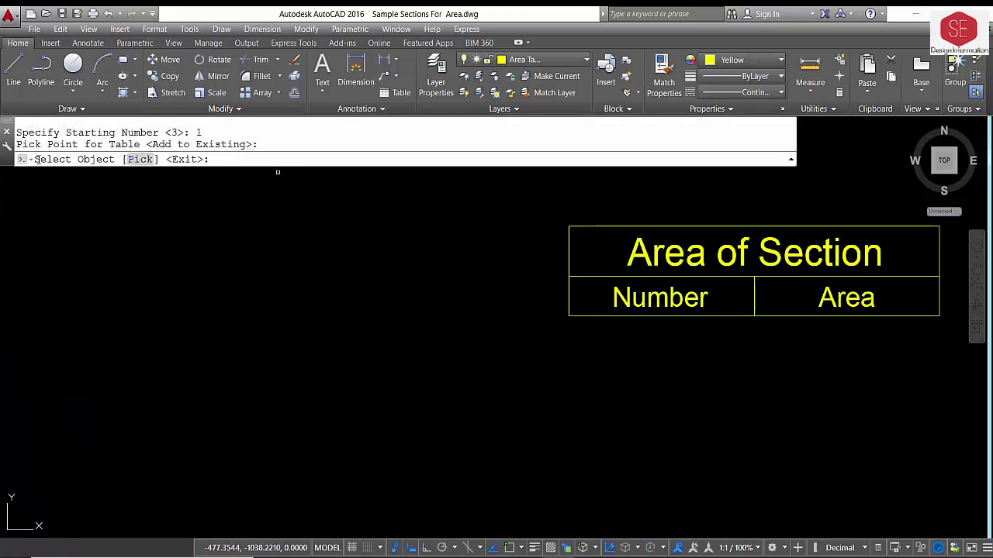
scroll(416, 204, "down", 3)
scroll(453, 222, "up", 2)
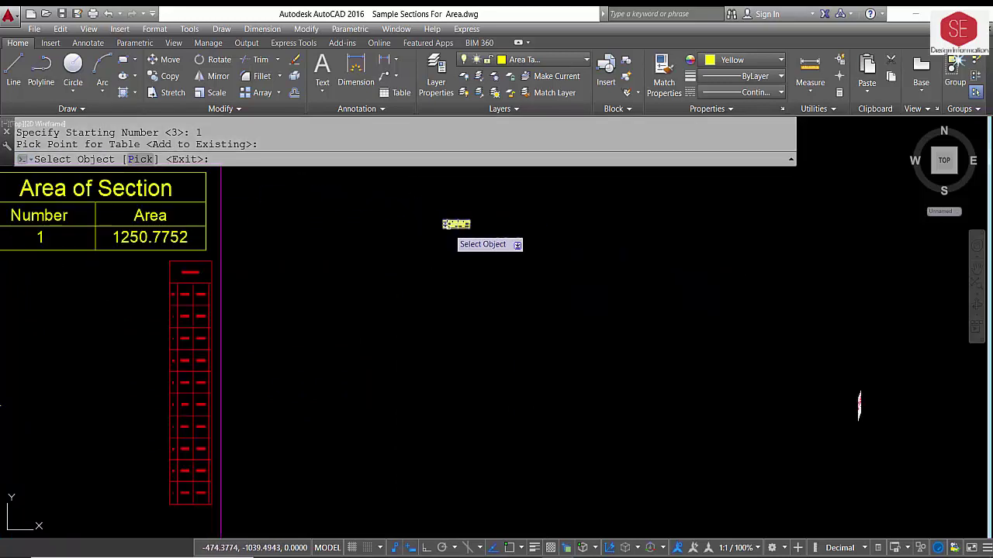
mouse_move(454, 222)
middle_mouse_down()
mouse_move(324, 249)
mouse_move(525, 224)
middle_mouse_up()
scroll(522, 230, "down", 2)
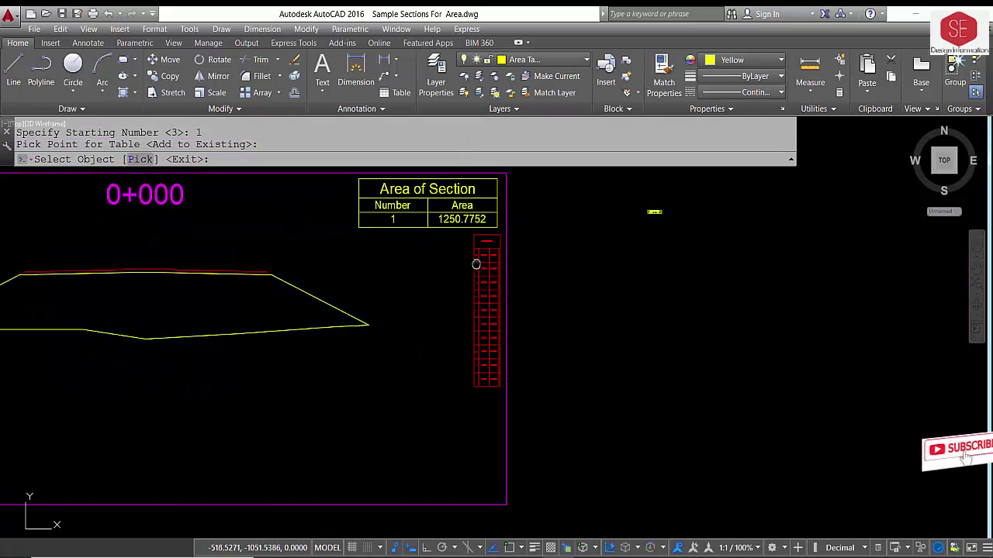
middle_click_drag(454, 266, 600, 269)
left_click(462, 293)
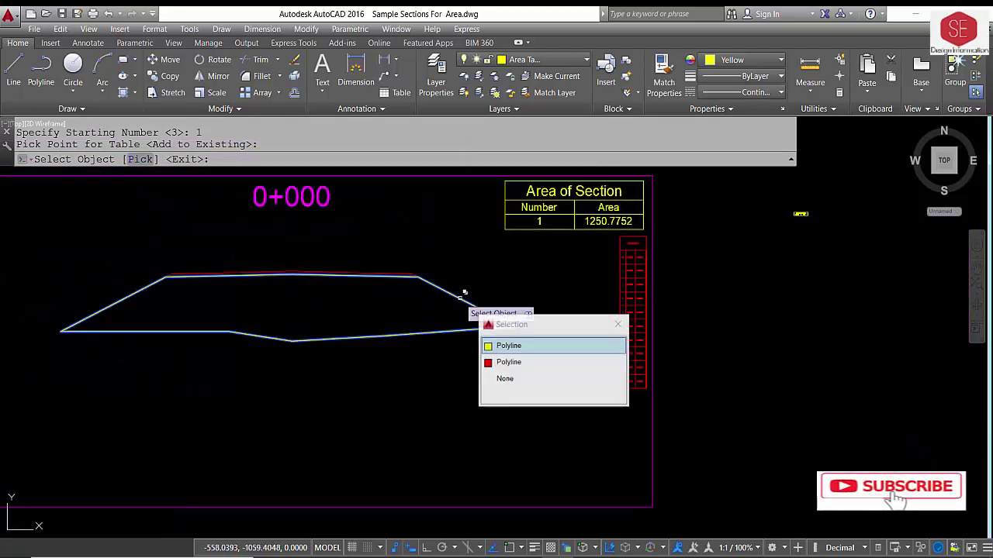
left_click(514, 347)
Review the new area table, then pick section 0+020's outline
scroll(302, 309, "up", 5)
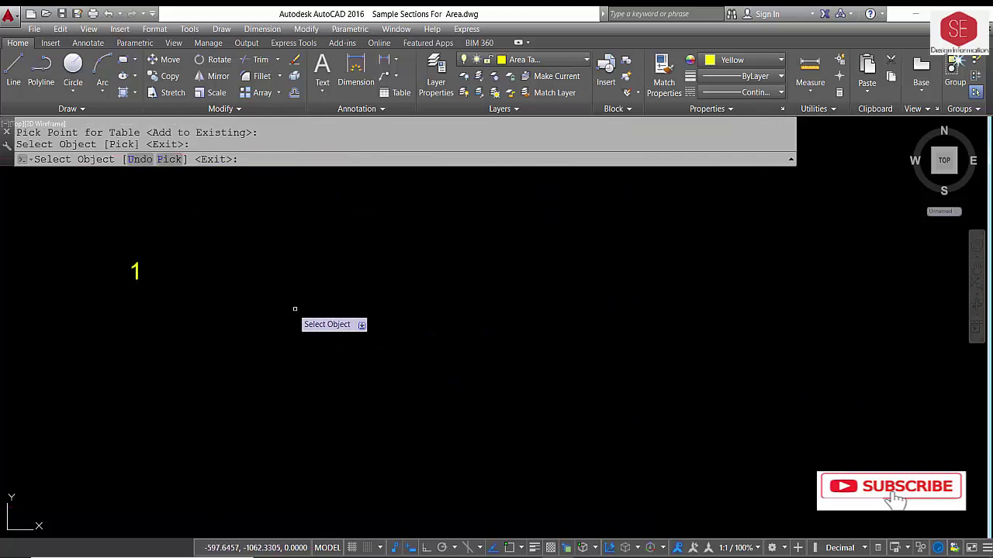
scroll(261, 282, "down", 3)
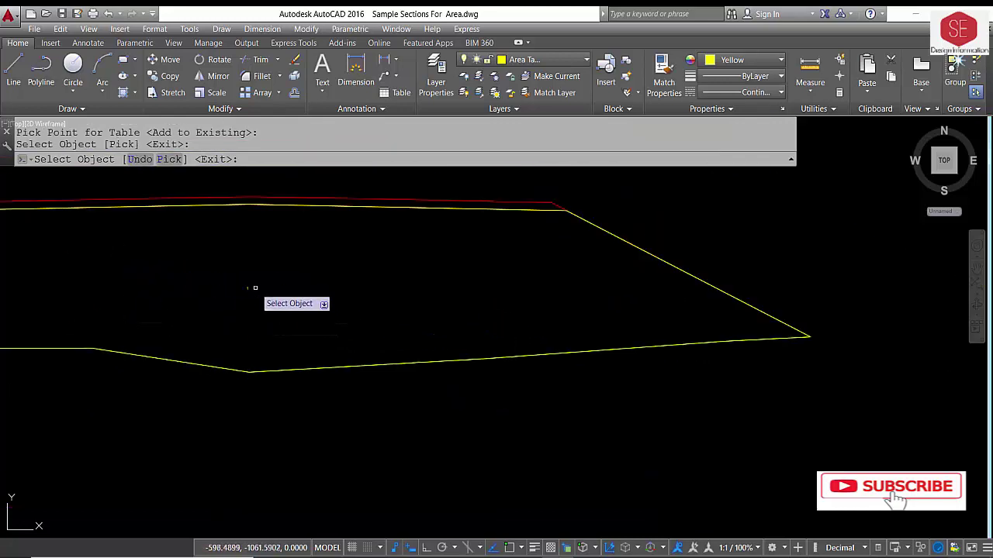
scroll(255, 288, "up", 3)
scroll(250, 288, "down", 5)
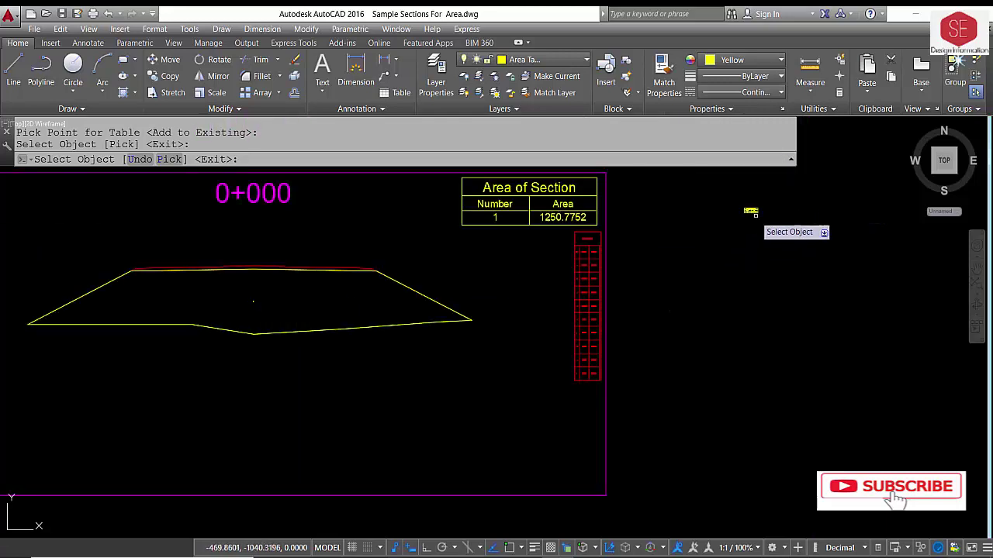
scroll(729, 201, "up", 4)
middle_click_drag(892, 206, 695, 298)
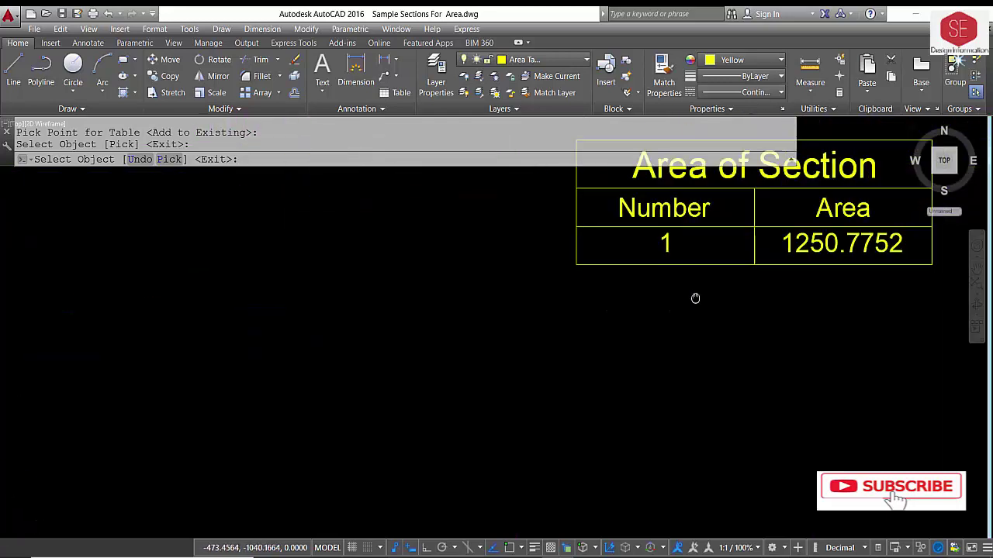
scroll(705, 252, "down", 2)
scroll(710, 248, "down", 3)
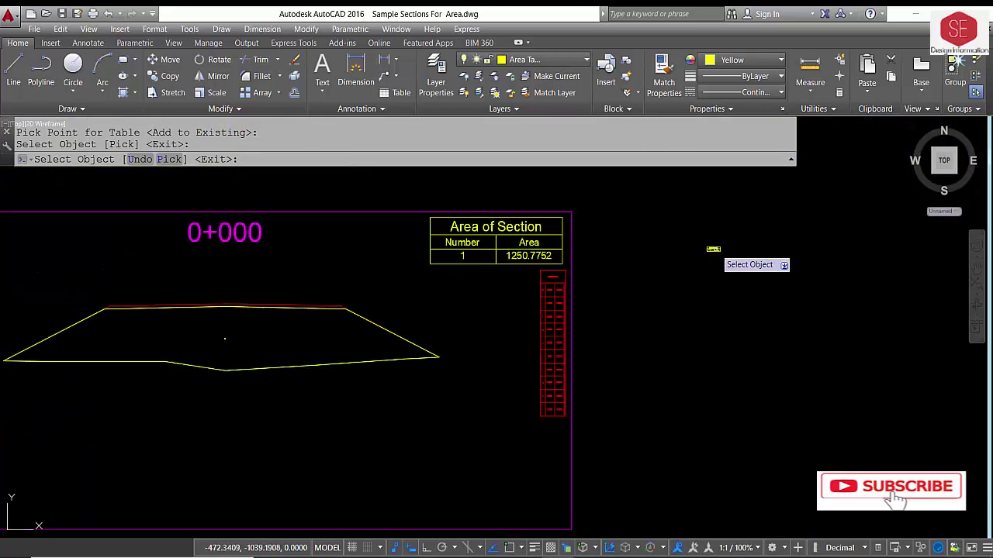
scroll(563, 413, "down", 2)
scroll(649, 258, "down", 2)
scroll(615, 318, "down", 2)
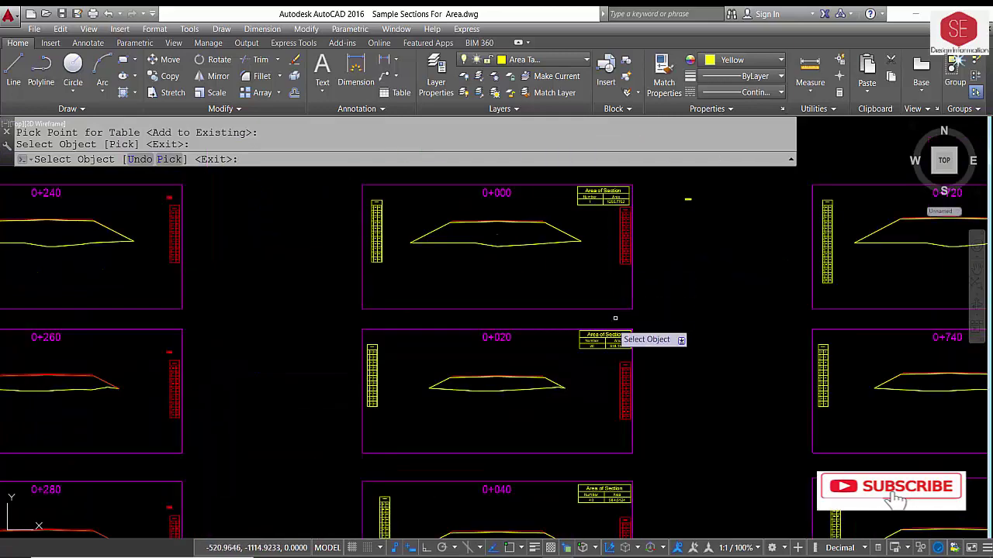
left_click(511, 390)
Pan and zoom down to section 0+040 and its Area of Section table
scroll(494, 383, "up", 5)
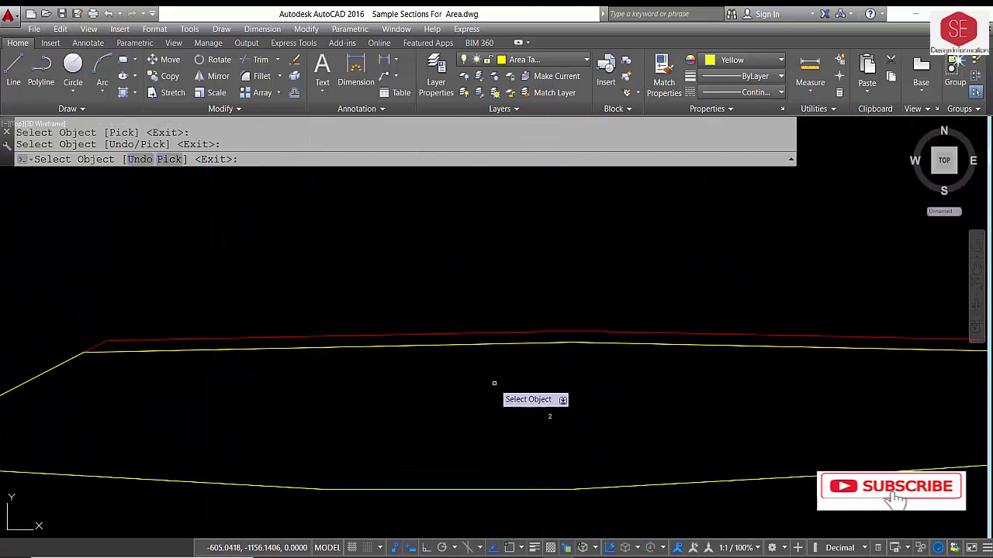
scroll(403, 466, "down", 3)
scroll(628, 308, "down", 2)
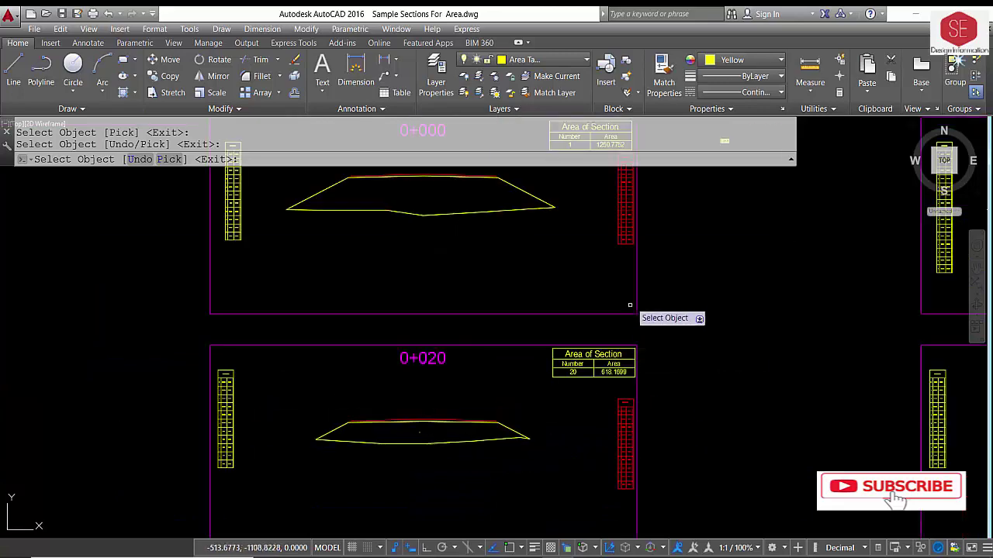
scroll(656, 266, "up", 1)
scroll(644, 260, "up", 3)
scroll(722, 256, "down", 2)
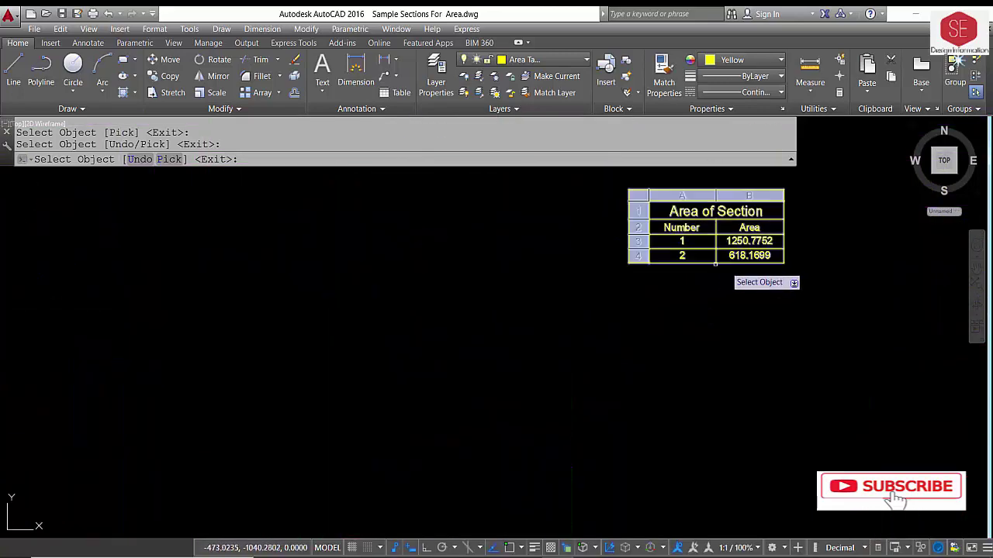
scroll(729, 273, "down", 3)
middle_click_drag(569, 402, 602, 277)
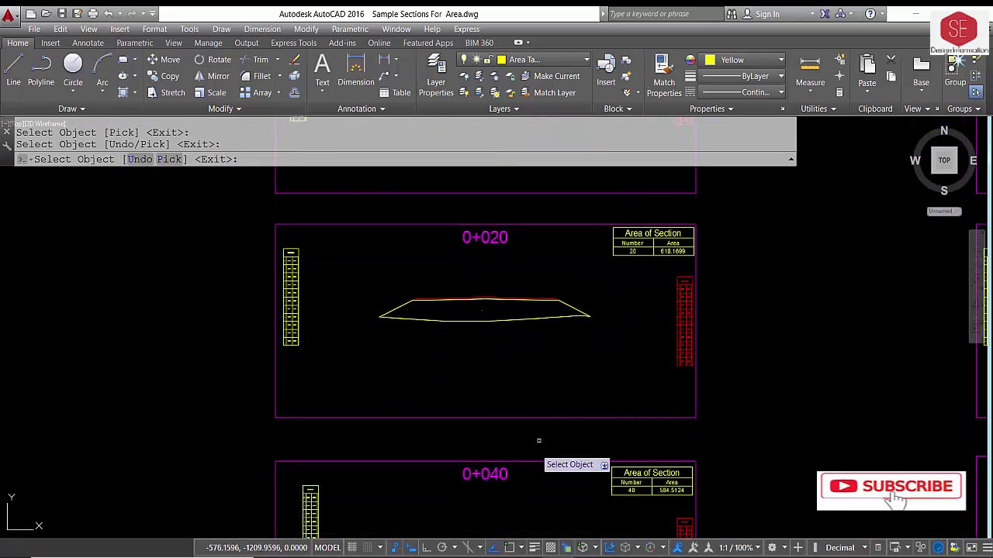
middle_click_drag(542, 439, 569, 255)
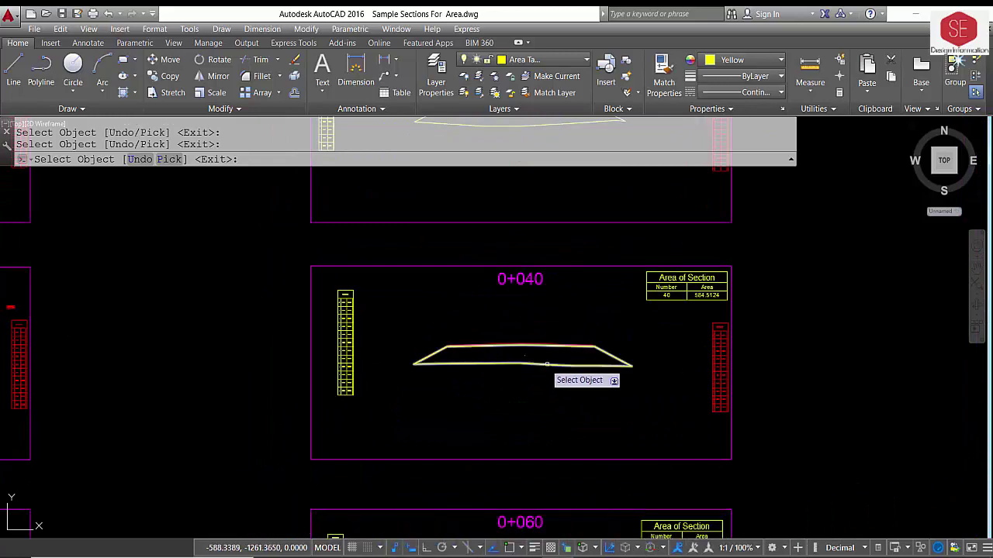
scroll(527, 360, "up", 5)
scroll(548, 341, "down", 6)
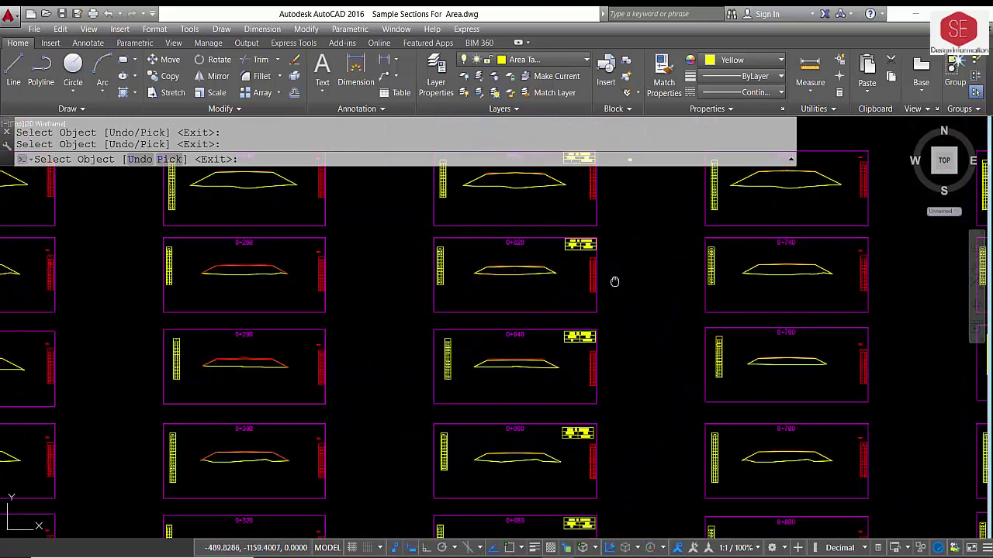
scroll(613, 295, "up", 1)
scroll(636, 298, "up", 4)
scroll(652, 290, "down", 2)
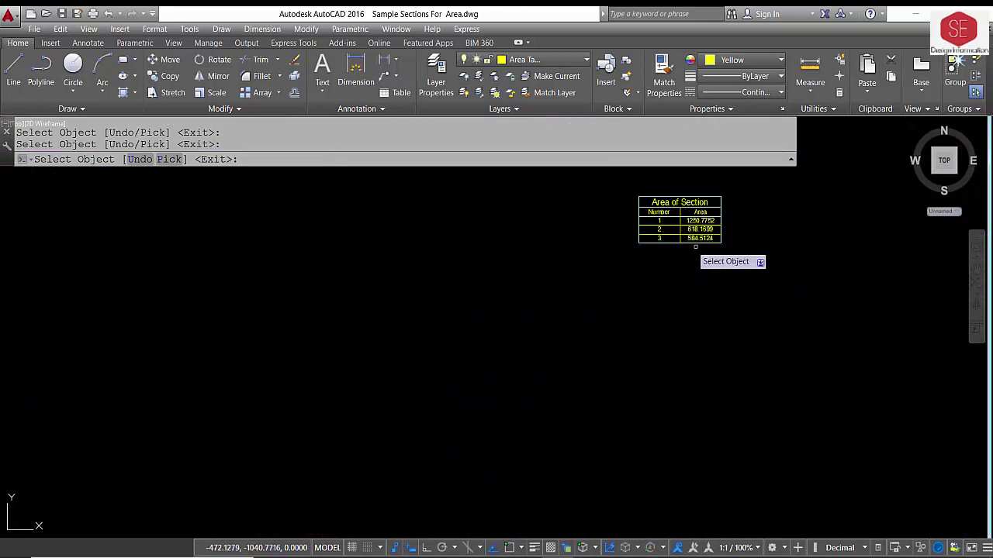
scroll(659, 207, "down", 1)
scroll(644, 240, "down", 3)
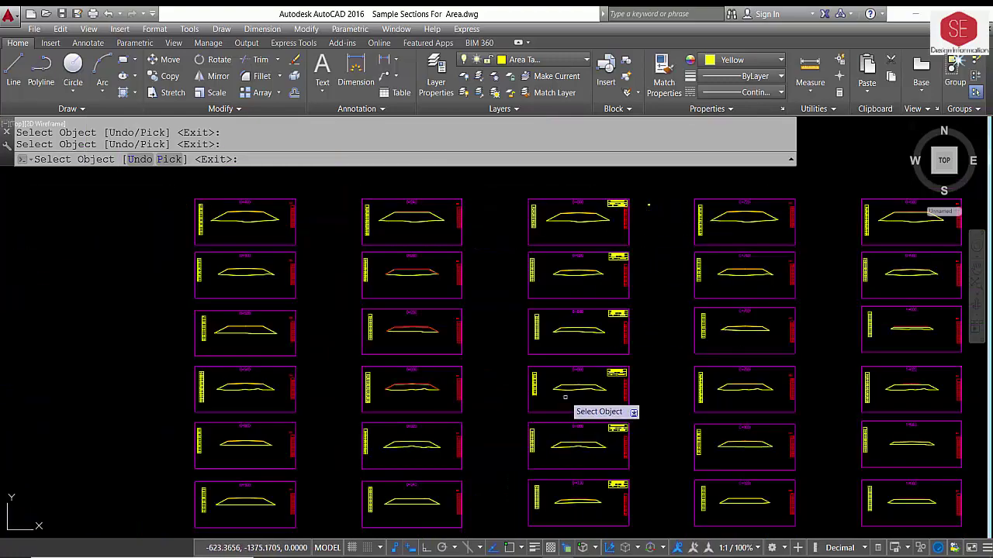
middle_click_drag(564, 397, 574, 353)
Inspect the Area of Section tables for sections 0+060 and 0+080
scroll(580, 310, "up", 6)
scroll(581, 310, "up", 2)
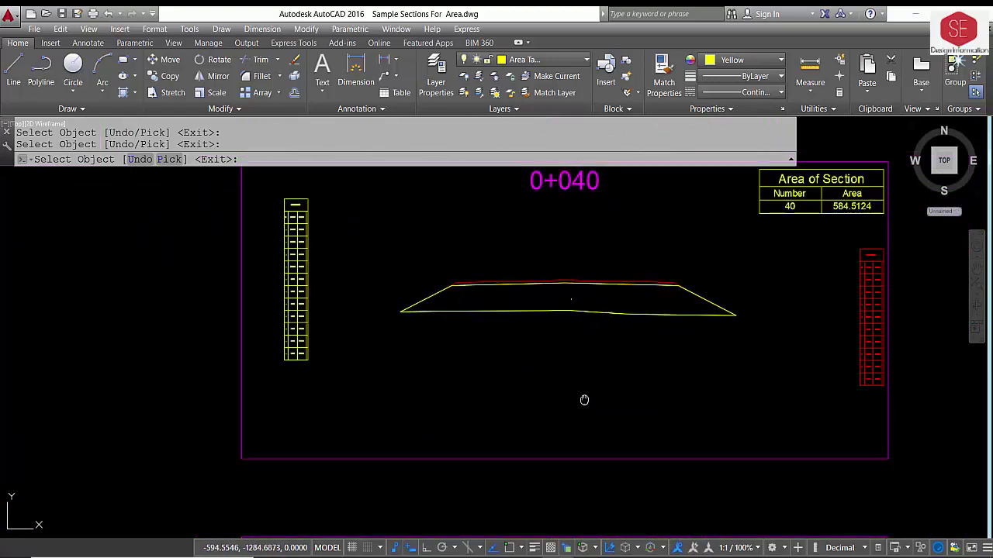
middle_click_drag(584, 399, 584, 260)
middle_click_drag(583, 423, 583, 281)
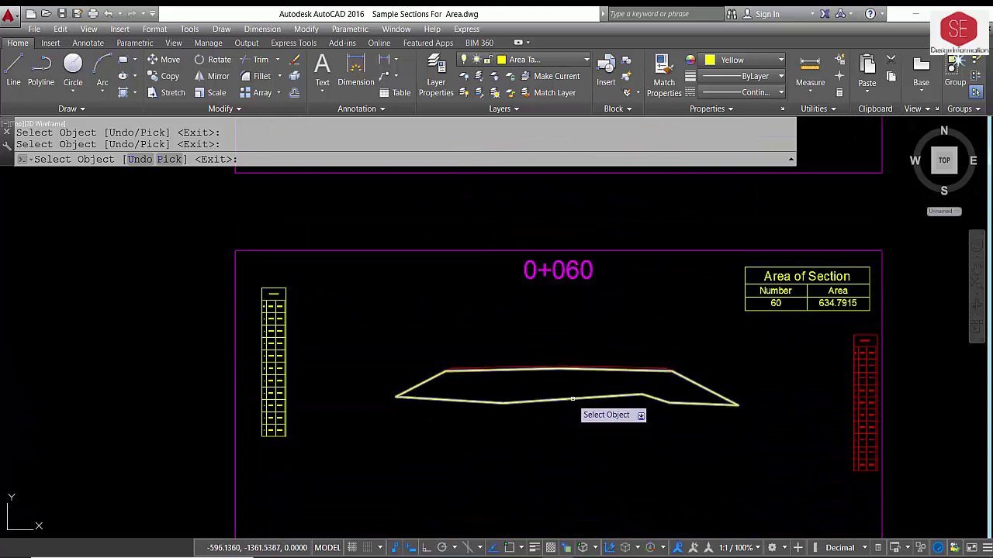
middle_click_drag(576, 413, 563, 233)
middle_click_drag(576, 499, 562, 374)
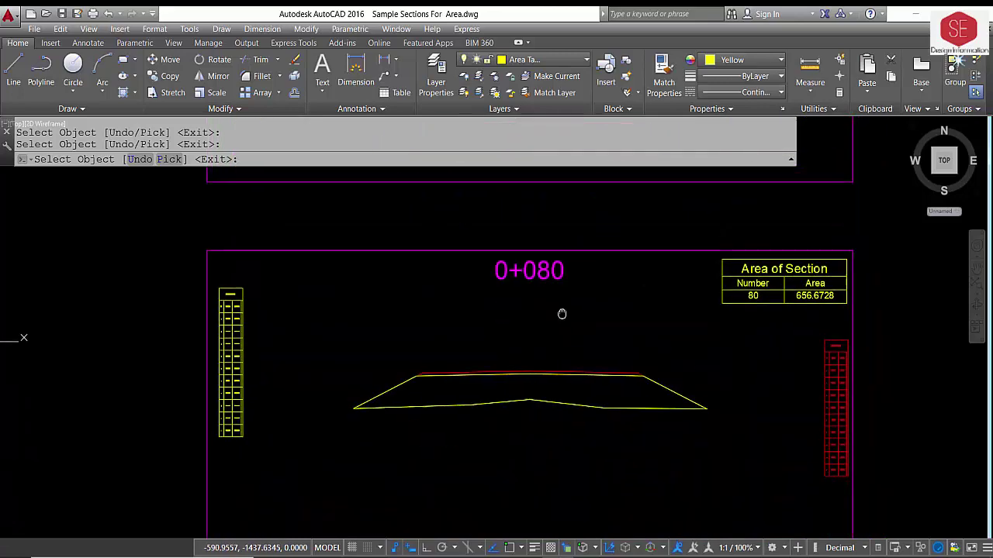
middle_click_drag(560, 477, 554, 406)
Inspect sections 0+120 and 0+140 and their area tables
scroll(555, 388, "down", 8)
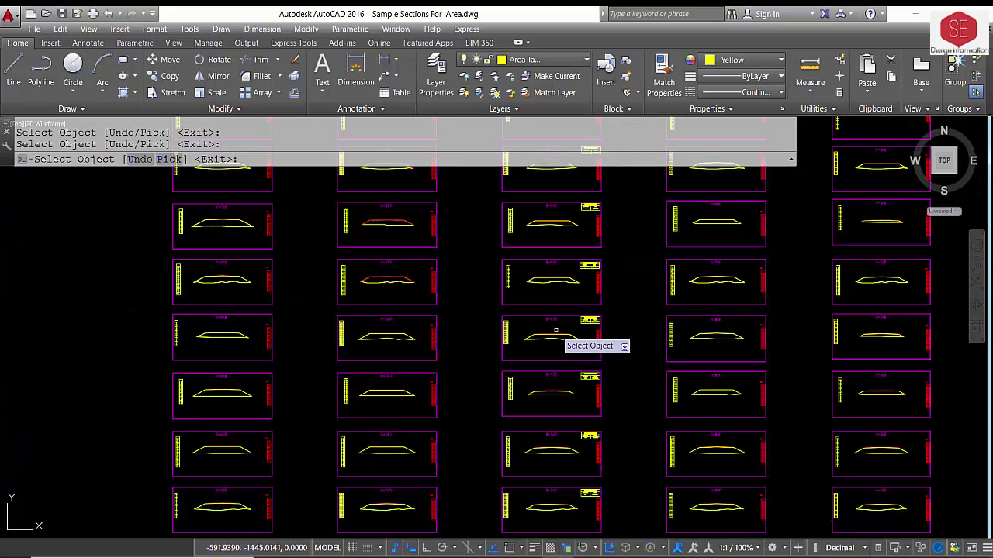
scroll(552, 385, "up", 3)
scroll(552, 288, "up", 3)
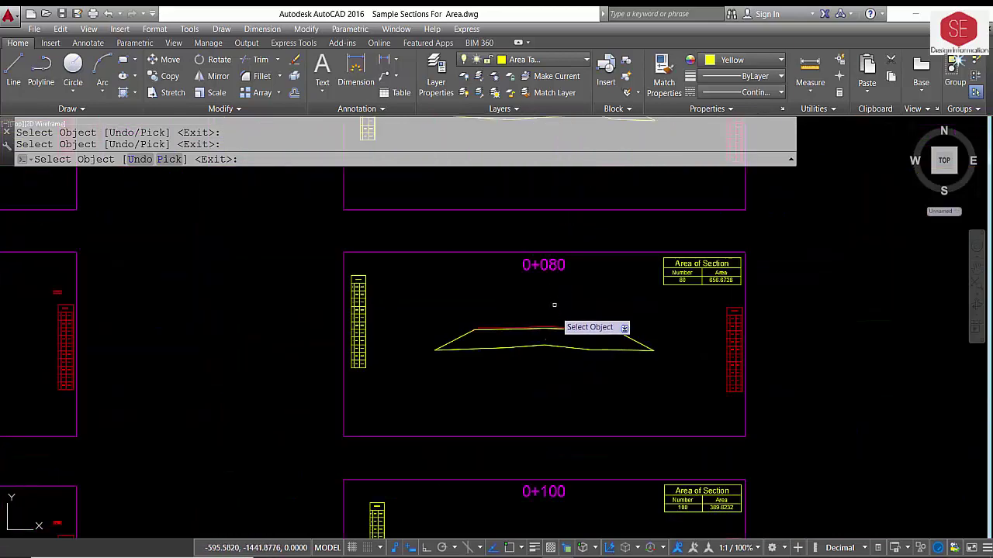
scroll(544, 398, "up", 1)
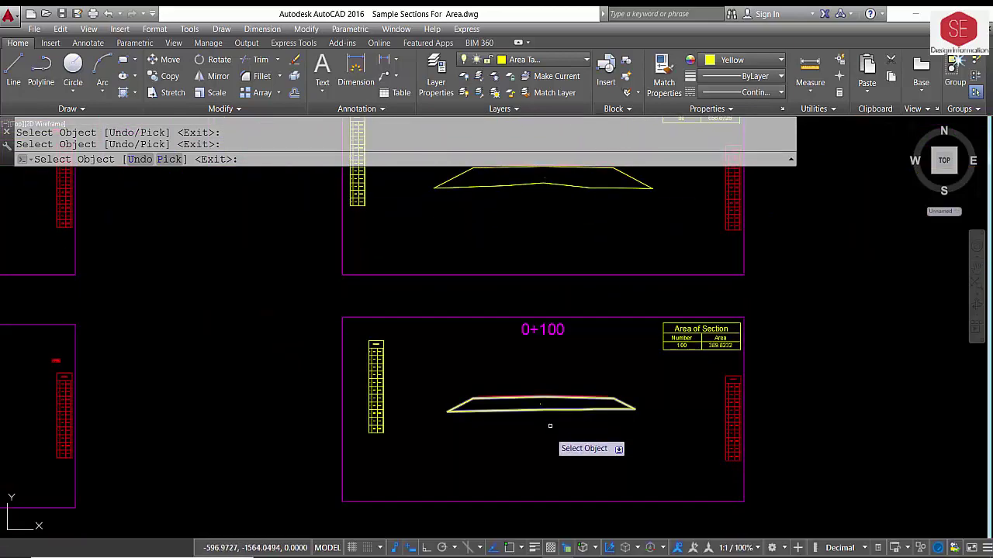
middle_click_drag(550, 497, 543, 308)
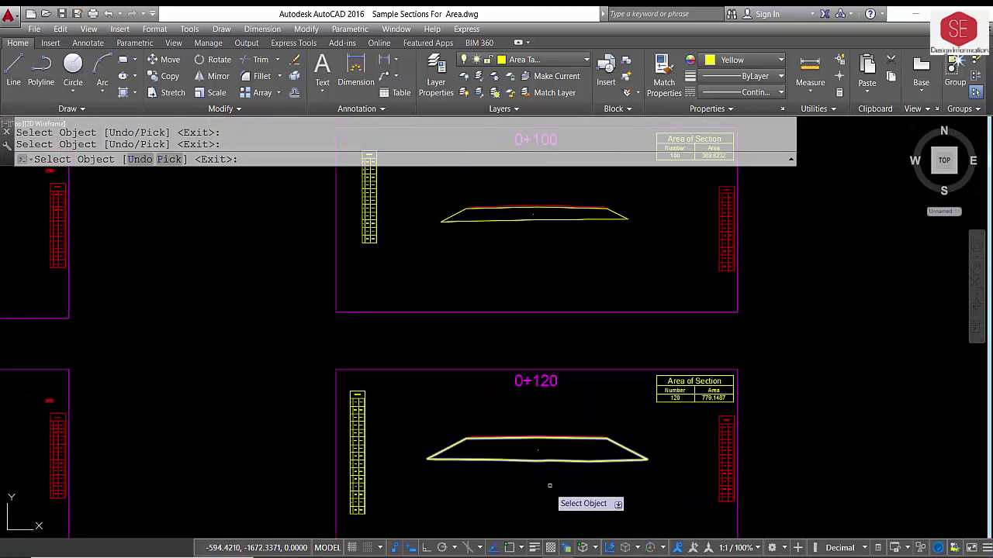
middle_click_drag(547, 506, 538, 305)
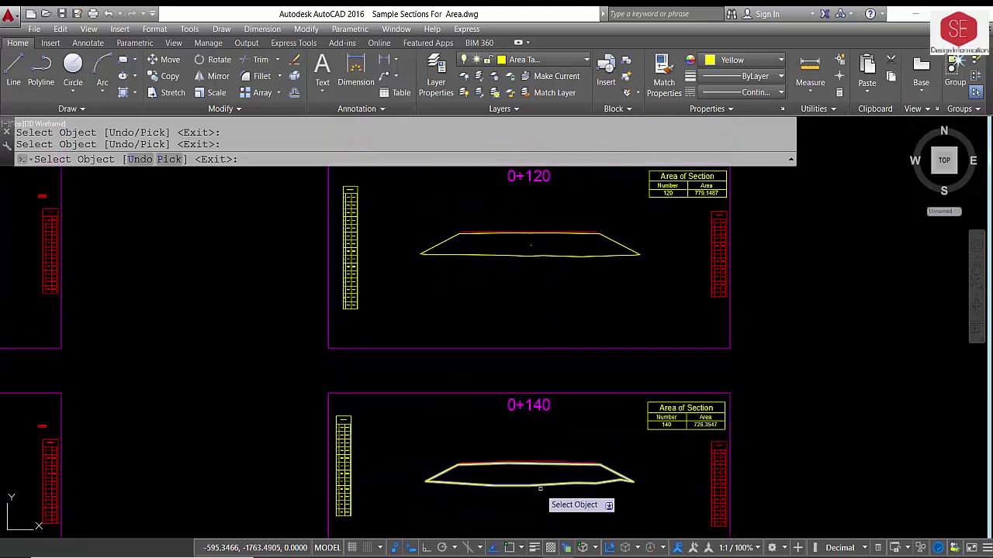
middle_click_drag(539, 487, 547, 325)
scroll(532, 299, "up", 2)
scroll(532, 299, "up", 3)
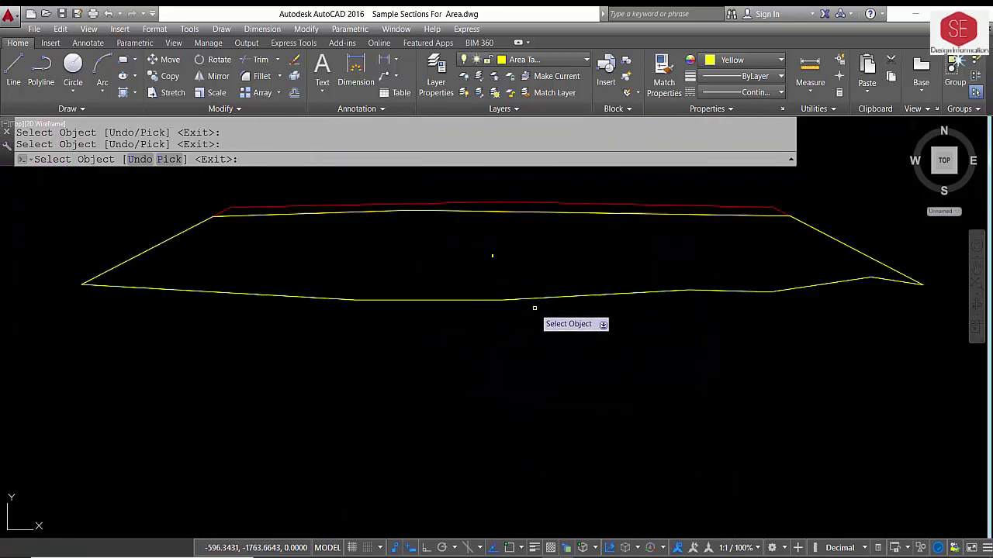
scroll(533, 306, "down", 8)
Pan on to sections 0+200 and 0+220 to check their tables
middle_click_drag(550, 473, 543, 333)
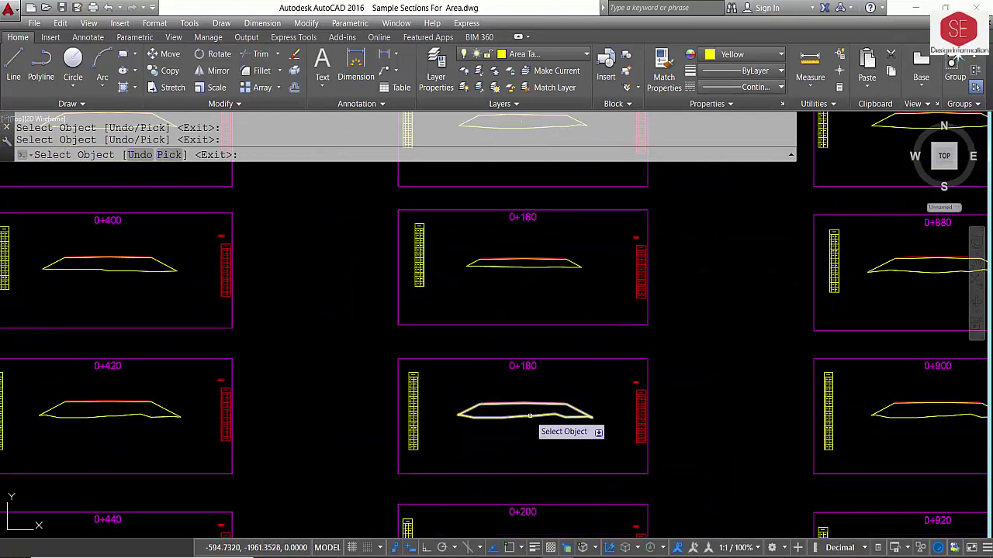
middle_click_drag(528, 414, 535, 294)
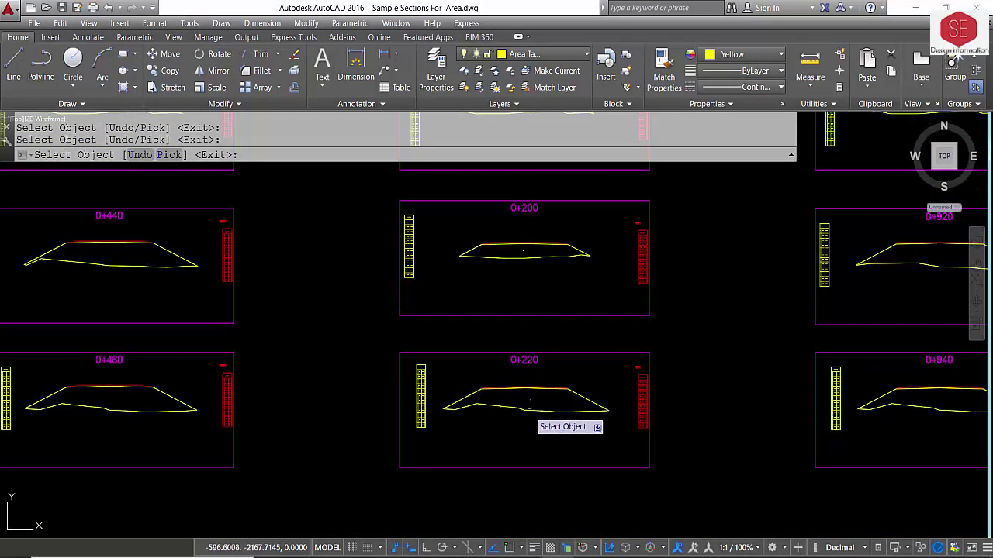
scroll(535, 415, "up", 10)
scroll(496, 302, "down", 8)
scroll(474, 312, "down", 2)
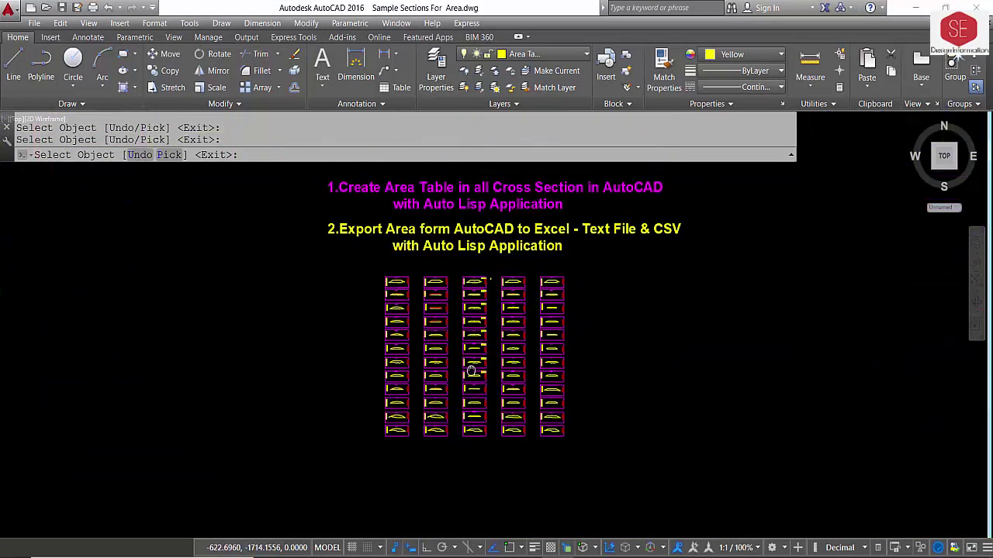
scroll(457, 316, "up", 8)
scroll(388, 320, "up", 3)
scroll(446, 392, "down", 1)
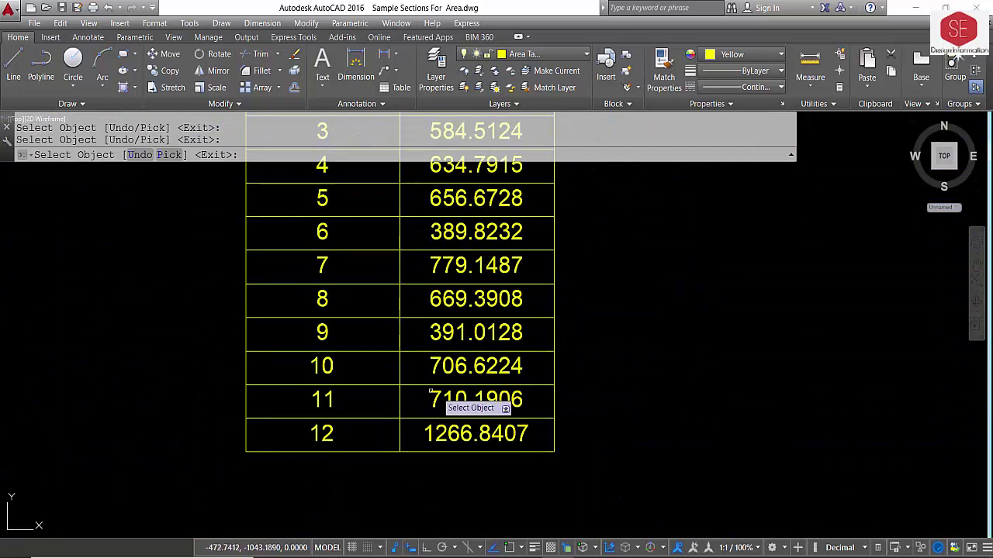
scroll(477, 357, "down", 4)
scroll(512, 342, "down", 5)
Pan through sections 0+100 to 0+160 and pick two more section outlines for the area command
scroll(674, 324, "down", 2)
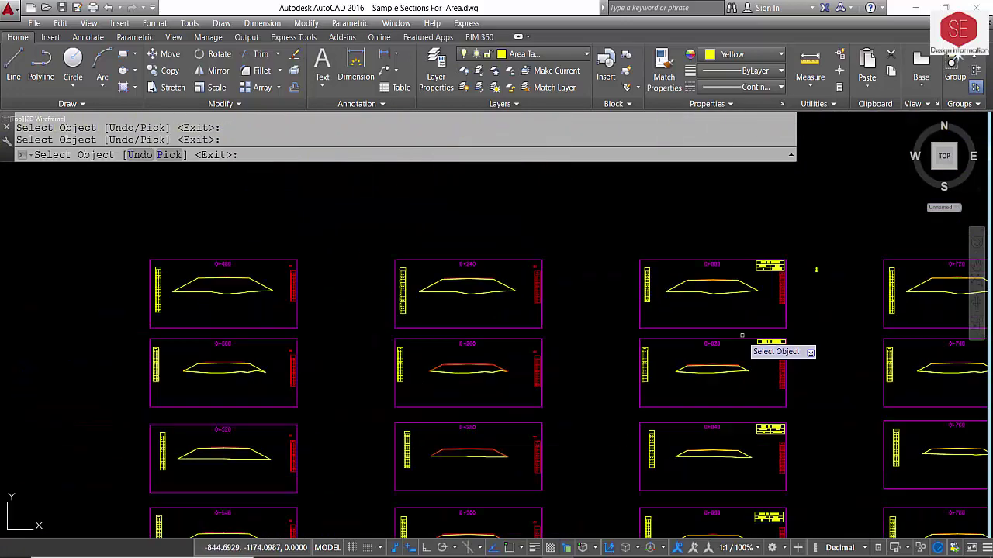
middle_click_drag(470, 457, 481, 380)
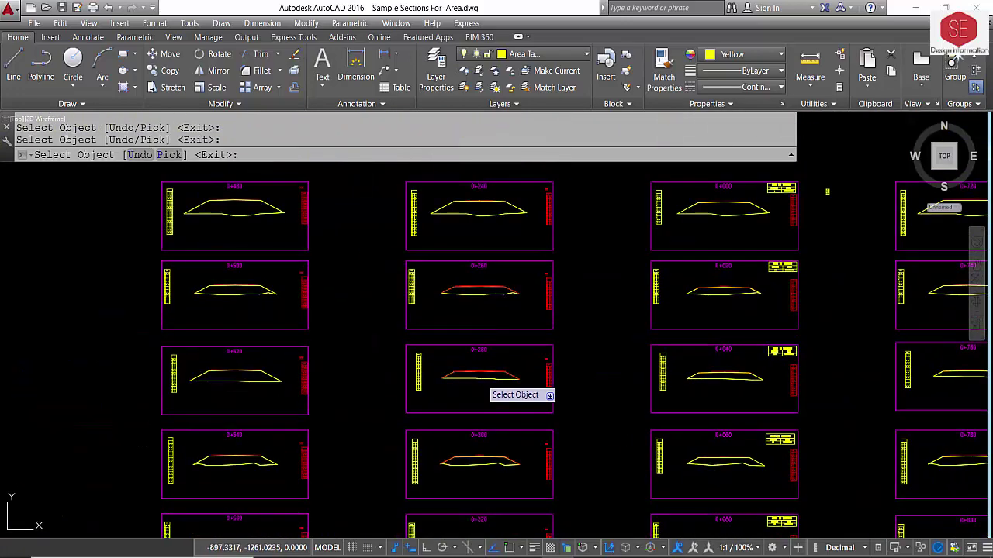
middle_click_drag(479, 464, 493, 330)
middle_click_drag(490, 433, 487, 361)
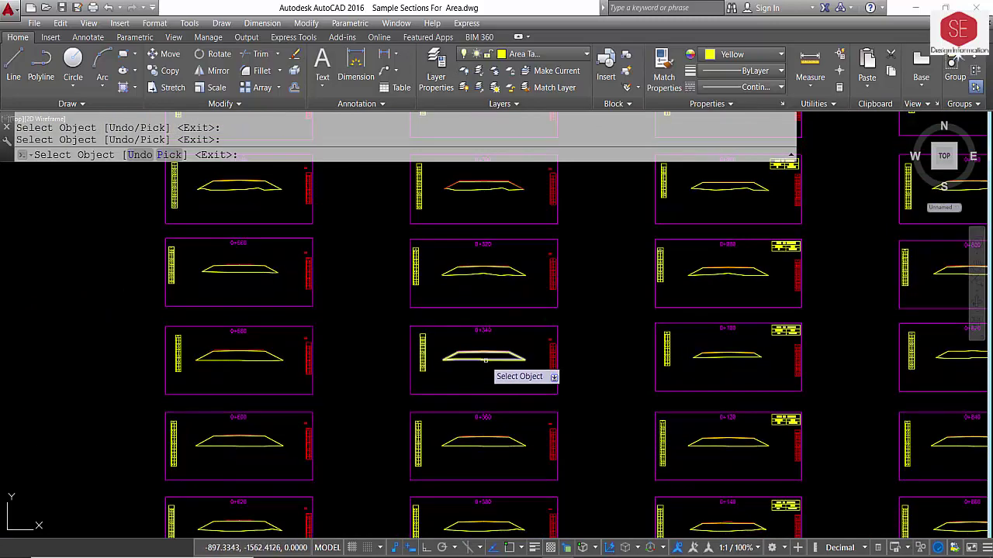
middle_click_drag(478, 447, 482, 390)
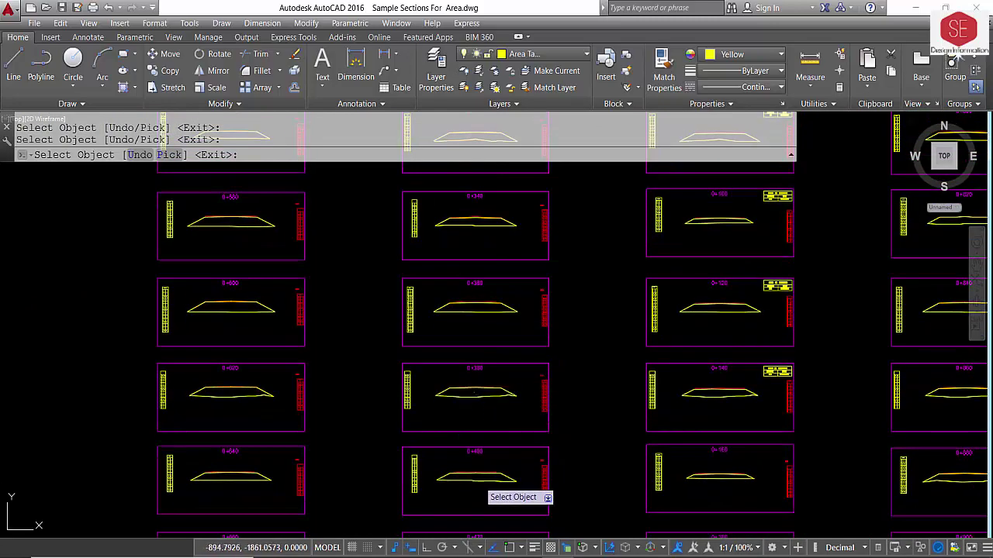
middle_click_drag(478, 481, 491, 374)
mouse_move(489, 455)
middle_mouse_down()
mouse_move(492, 377)
mouse_move(457, 394)
middle_mouse_up()
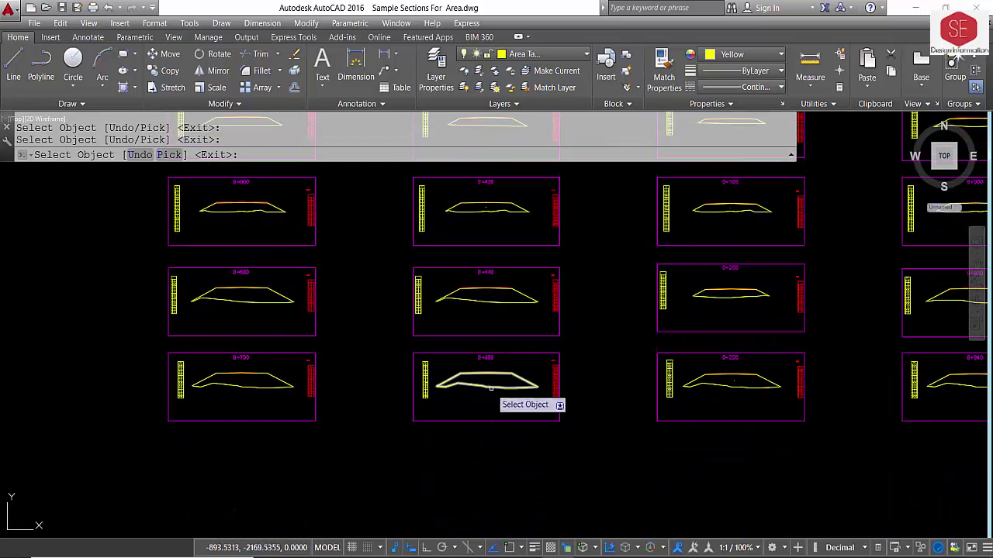
scroll(466, 380, "up", 5)
scroll(447, 353, "up", 5)
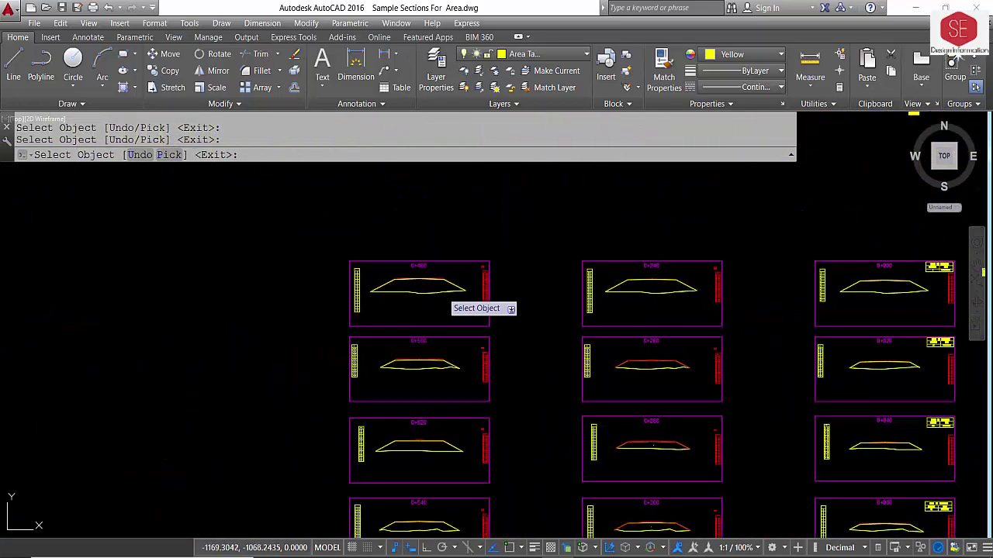
left_click(487, 343)
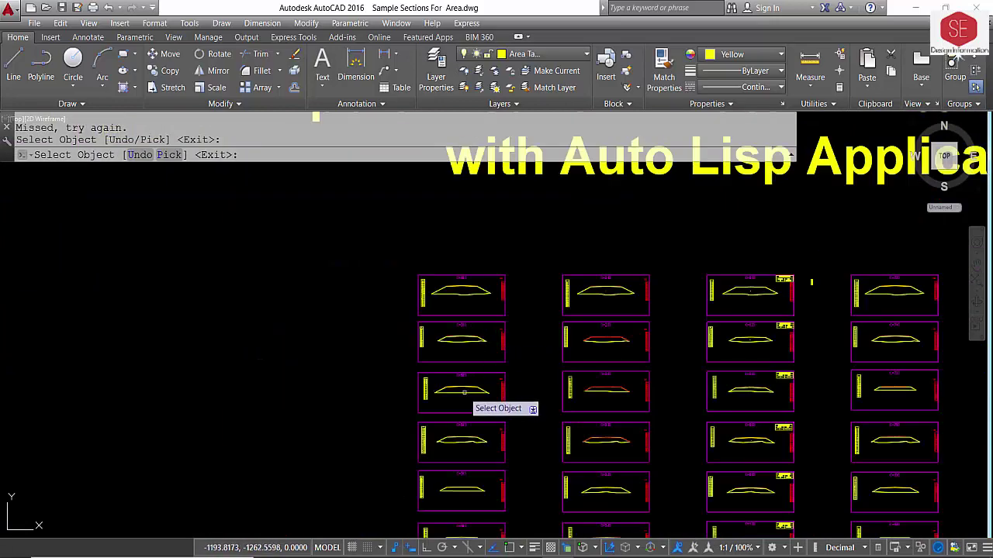
left_click(463, 440)
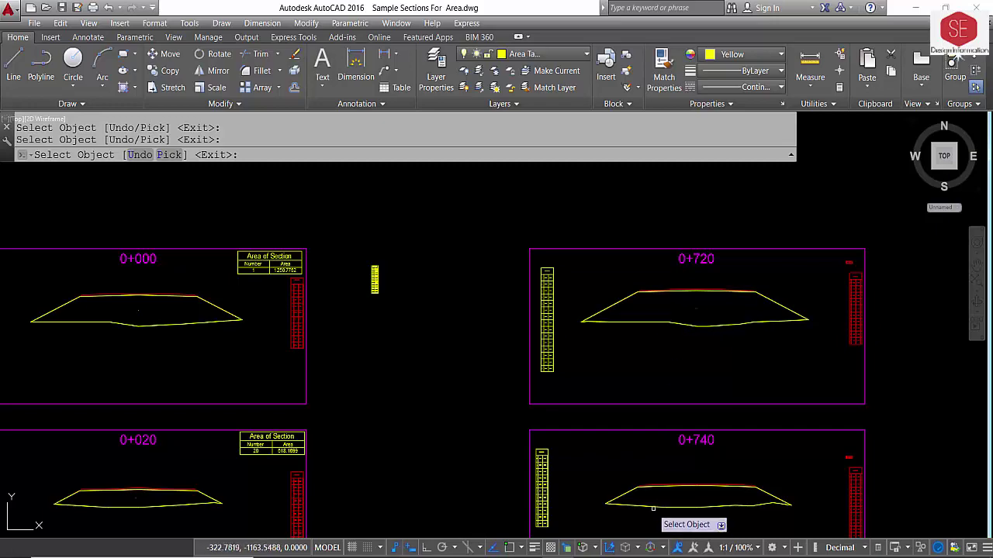
Pan across sections 0+020 to 0+880 and try picking the section 0+880 outline
middle_click_drag(651, 508, 624, 254)
mouse_move(622, 439)
middle_mouse_down()
mouse_move(600, 395)
mouse_move(598, 207)
middle_mouse_up()
middle_click_drag(604, 441, 602, 278)
middle_click_drag(592, 367, 598, 124)
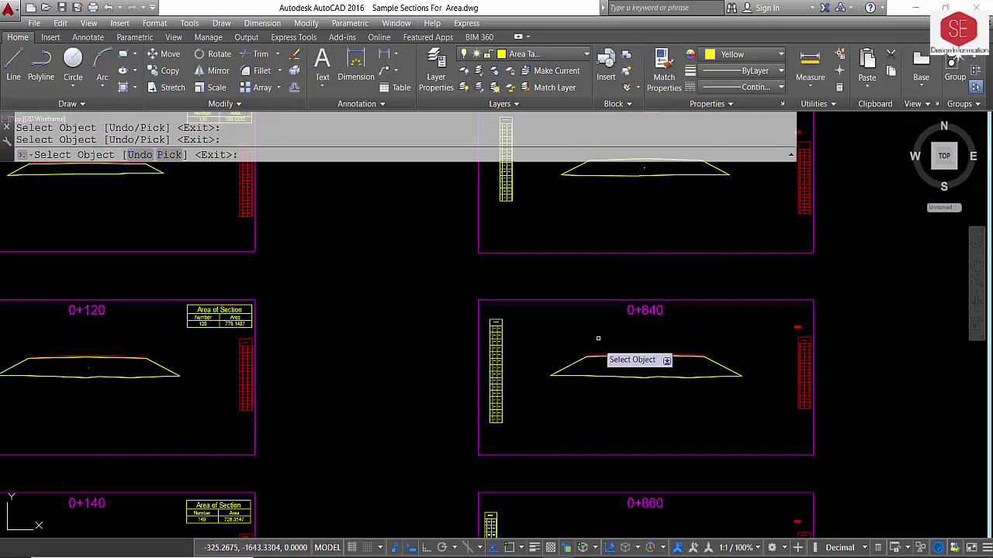
mouse_move(596, 466)
middle_mouse_down()
mouse_move(594, 125)
mouse_move(594, 381)
middle_mouse_up()
left_click(594, 381)
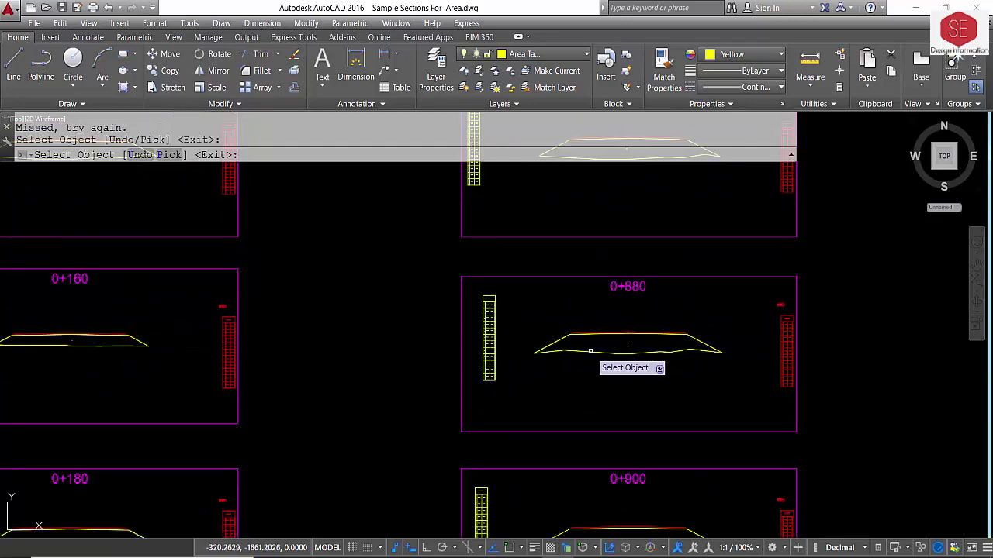
scroll(612, 341, "up", 5)
scroll(659, 232, "down", 3)
scroll(646, 395, "down", 4)
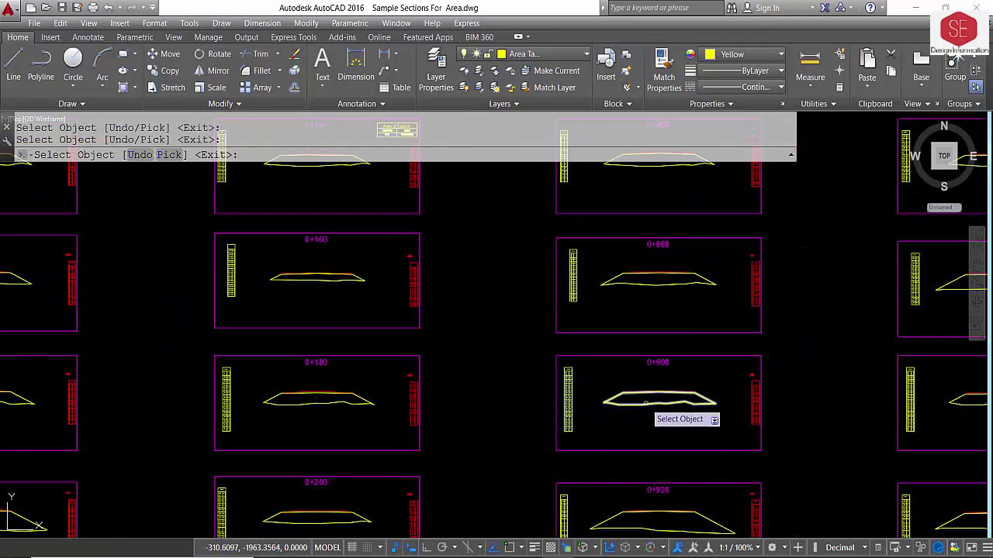
scroll(632, 380, "up", 1)
scroll(621, 384, "up", 2)
scroll(605, 391, "up", 1)
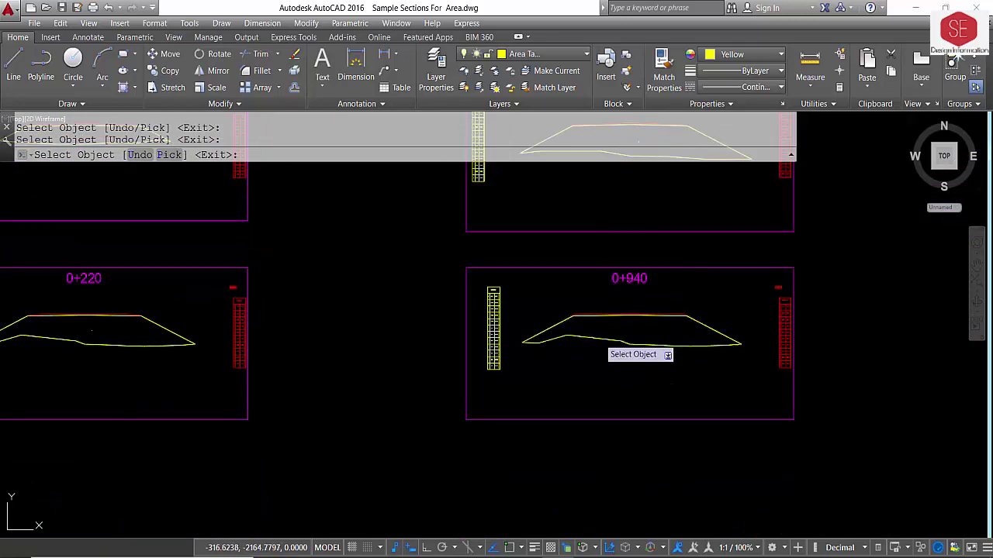
scroll(613, 380, "down", 10)
scroll(625, 364, "up", 6)
scroll(648, 248, "up", 5)
left_click(675, 251)
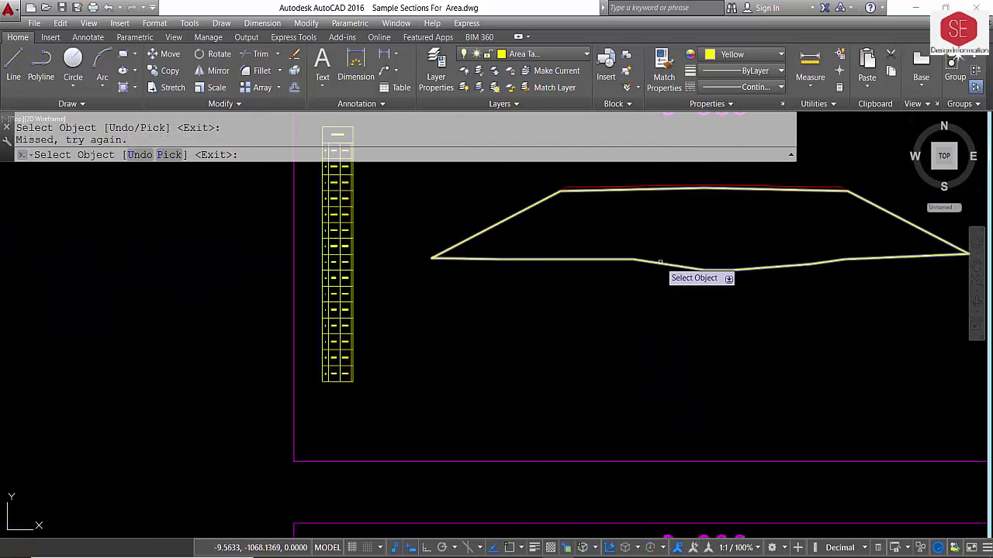
Pick sections 0+980 through 1+120 in turn, panning to each next section
scroll(617, 221, "down", 5)
scroll(617, 310, "up", 3)
left_click(616, 303)
mouse_move(616, 303)
middle_mouse_down()
mouse_move(581, 392)
mouse_move(582, 161)
middle_mouse_up()
left_click(585, 464)
middle_click_drag(584, 464, 592, 128)
left_click(587, 393)
middle_click_drag(591, 498, 582, 195)
left_click(583, 395)
mouse_move(581, 516)
middle_mouse_down()
mouse_move(572, 395)
mouse_move(595, 291)
middle_mouse_up()
left_click(572, 395)
middle_click_drag(594, 465, 583, 190)
left_click(587, 388)
middle_click_drag(583, 496, 587, 387)
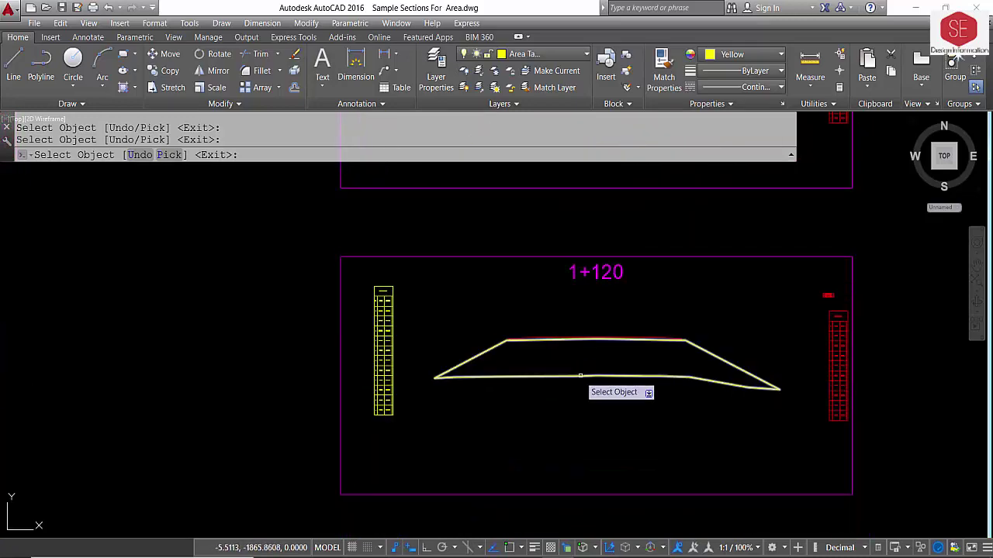
Zoom out to view the full cross-section grid with numbering at row 61
scroll(594, 392, "down", 3)
scroll(592, 334, "up", 4)
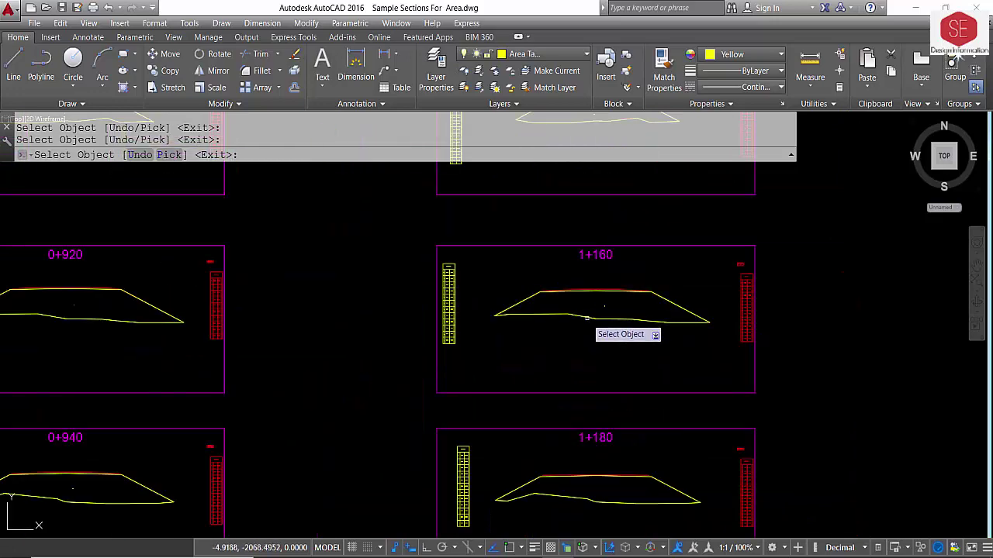
scroll(574, 403, "down", 3)
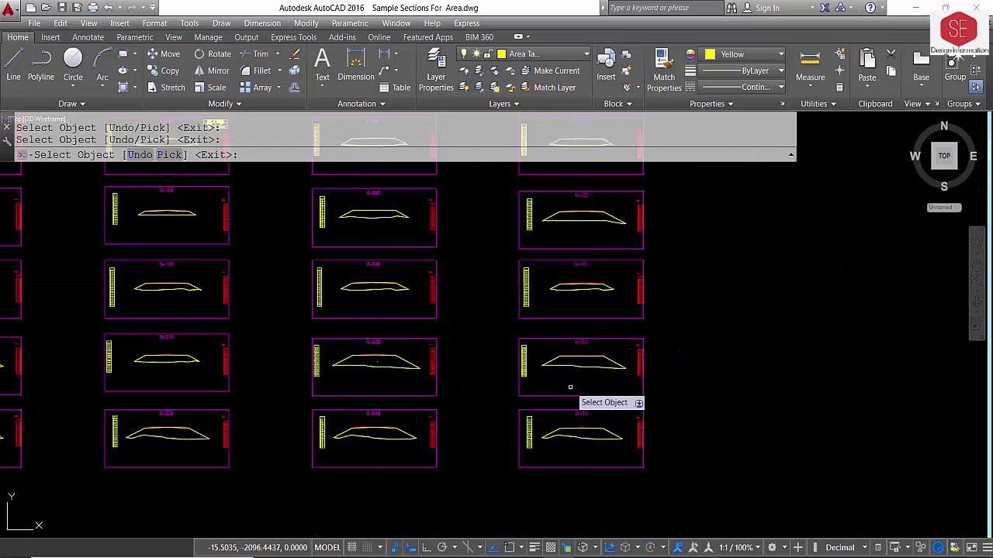
scroll(582, 419, "up", 3)
scroll(586, 418, "up", 3)
scroll(554, 437, "up", 2)
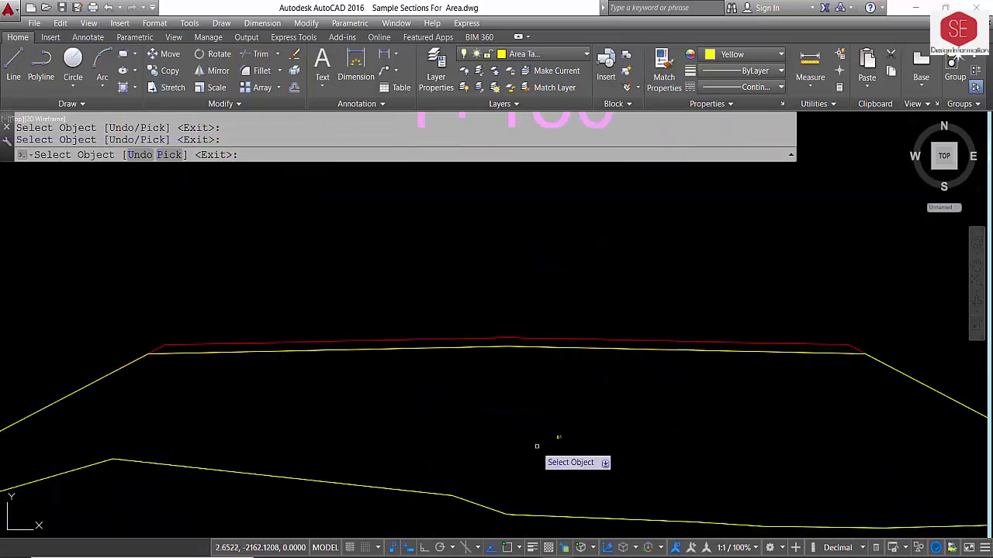
scroll(560, 442, "up", 3)
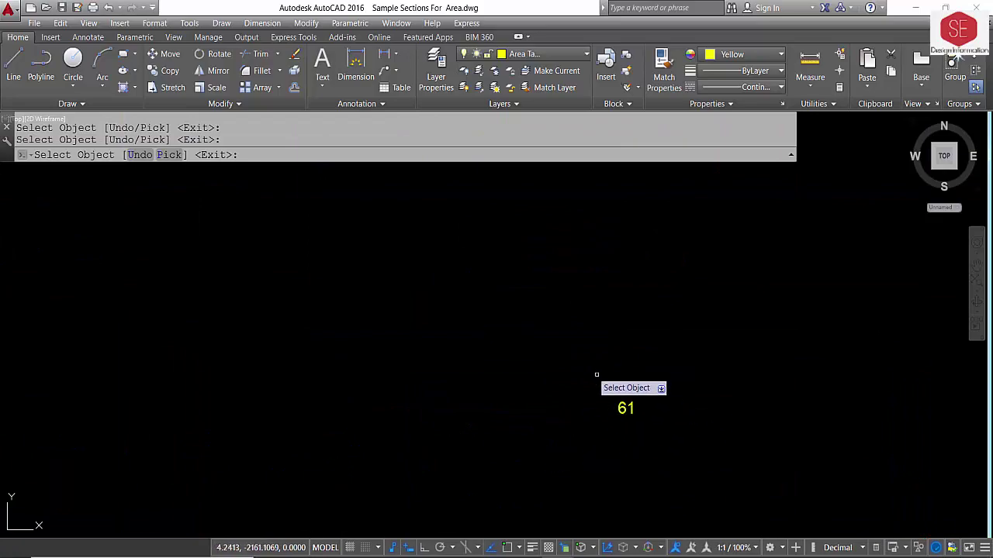
scroll(596, 375, "down", 5)
scroll(589, 371, "down", 3)
scroll(553, 242, "down", 2)
Exit the QAR picking routine from the right-click menu, ending with an ObjectID error
middle_click_drag(553, 242, 587, 385)
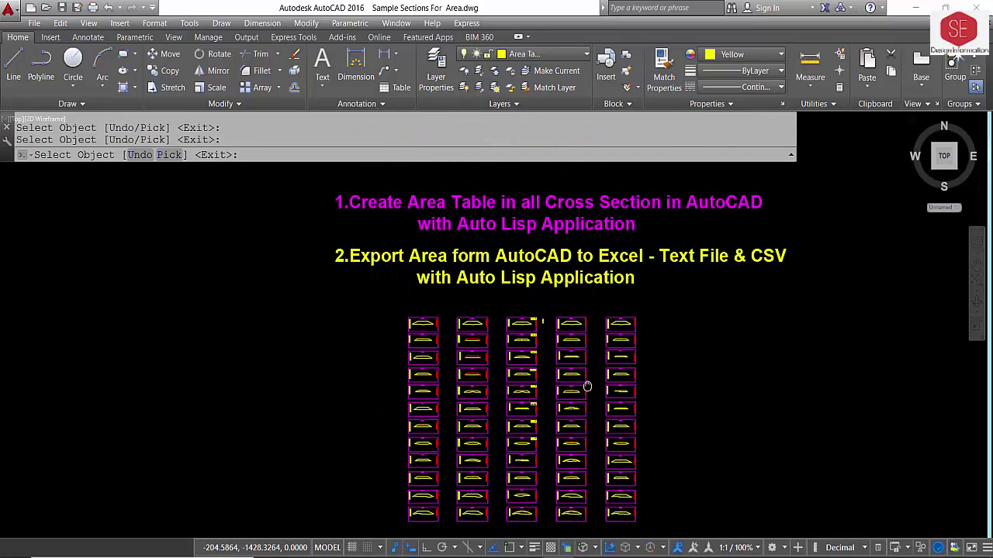
scroll(566, 357, "up", 2)
scroll(543, 322, "up", 3)
scroll(574, 333, "up", 3)
scroll(558, 361, "up", 2)
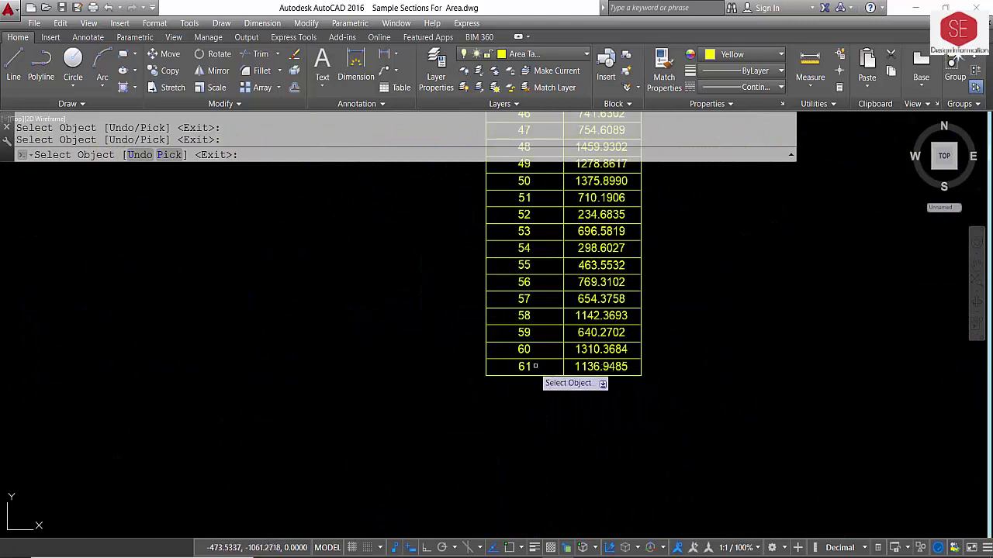
scroll(574, 341, "down", 3)
scroll(496, 263, "down", 3)
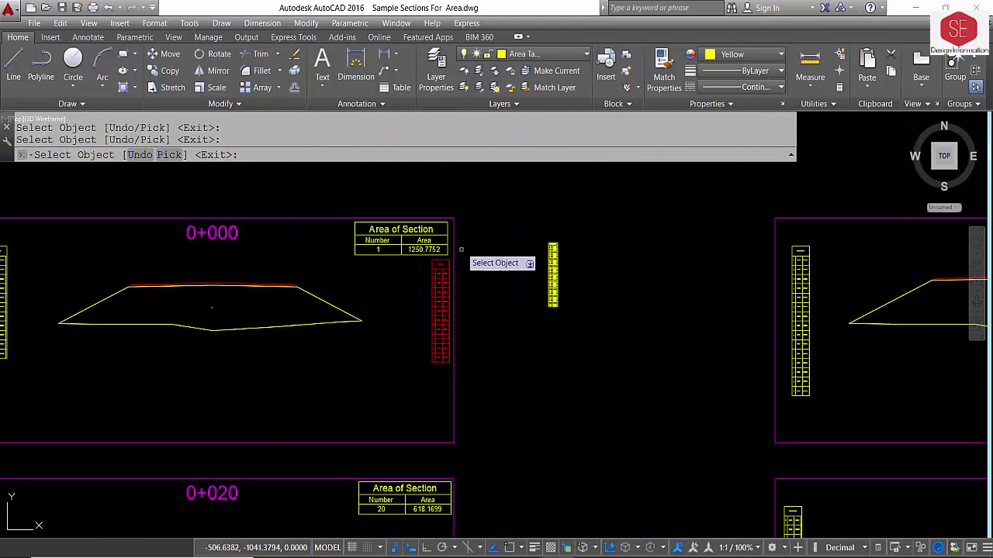
right_click(507, 197)
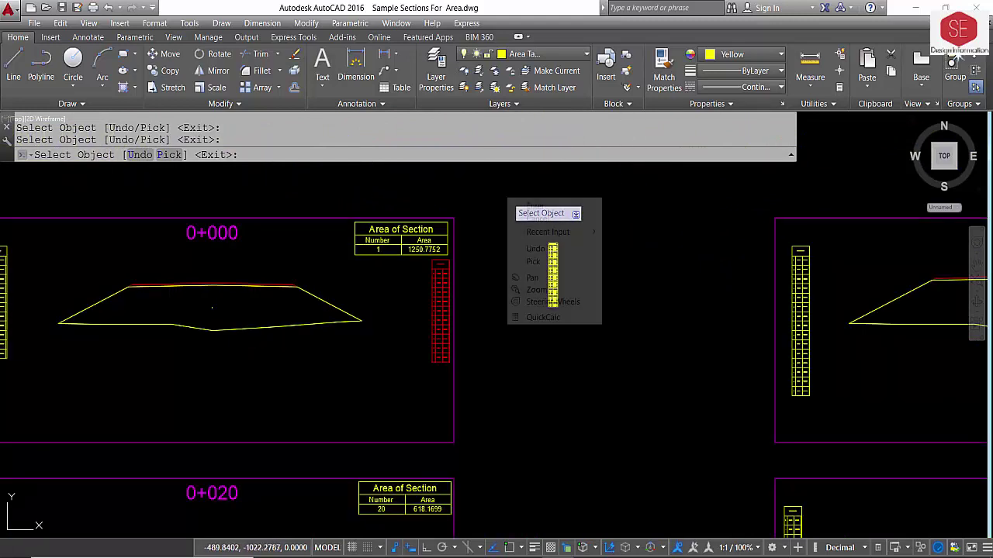
left_click(518, 204)
scroll(532, 266, "up", 2)
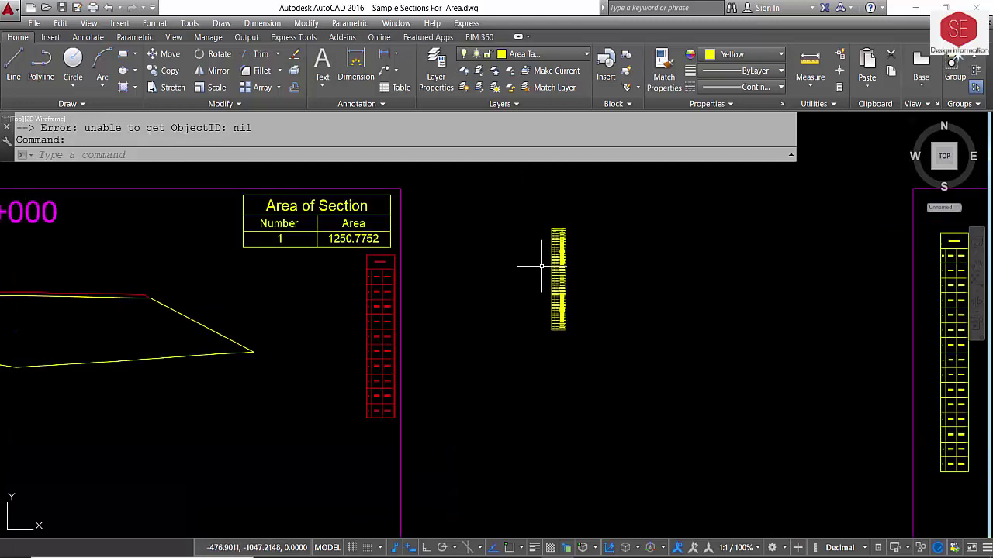
scroll(589, 232, "up", 4)
scroll(541, 255, "down", 4)
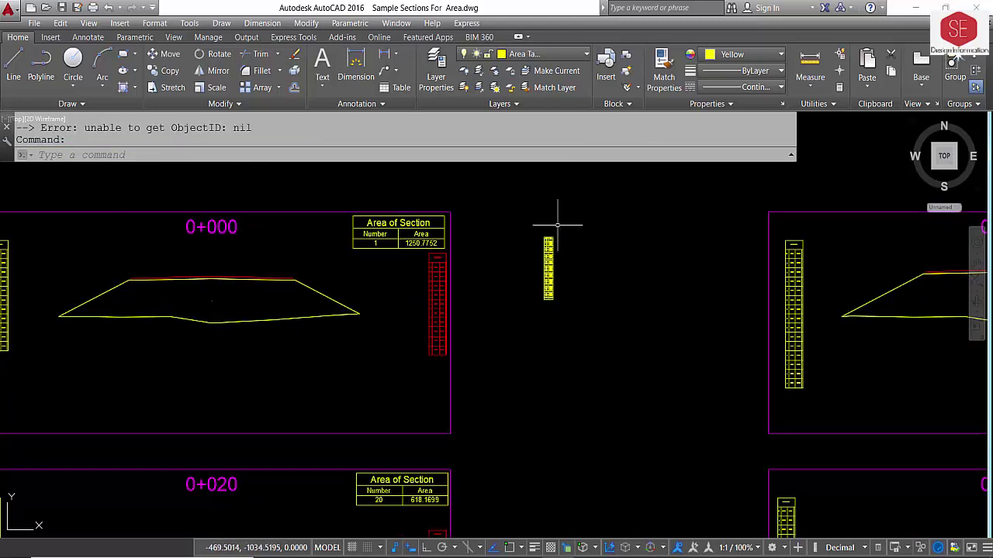
type("sc")
Scale the small combined area table up by a factor of 5
key("Return")
left_click(548, 268)
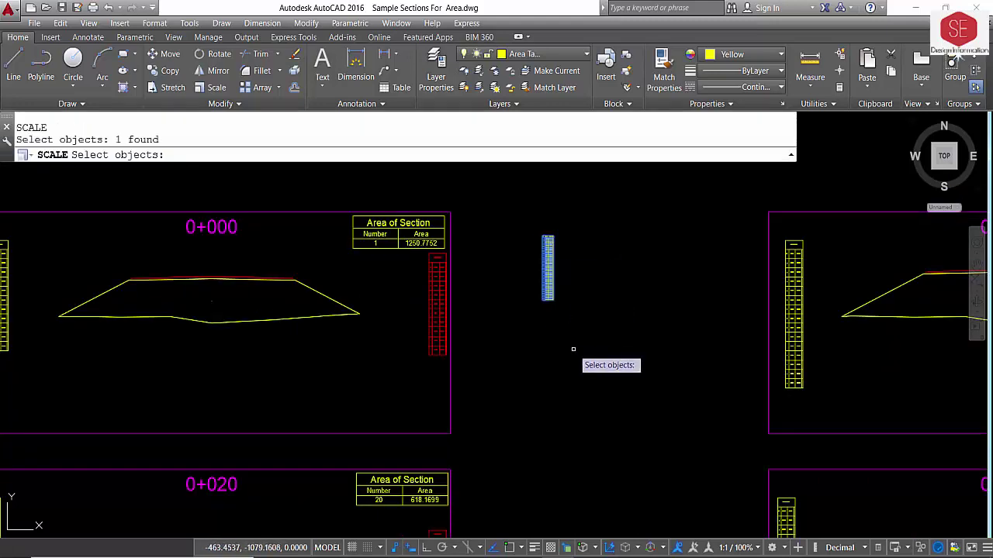
key("Return")
left_click(574, 349)
scroll(582, 337, "down", 2)
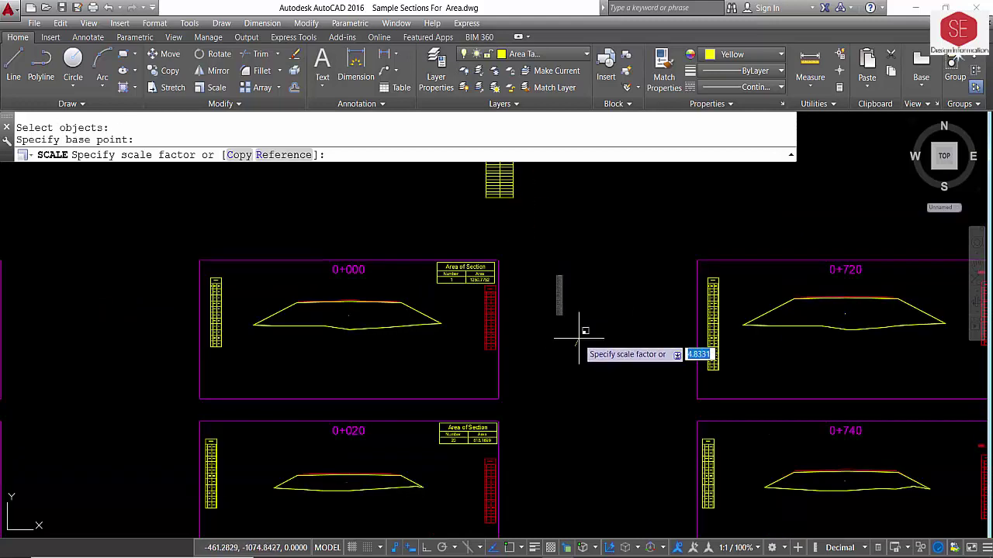
key("Return")
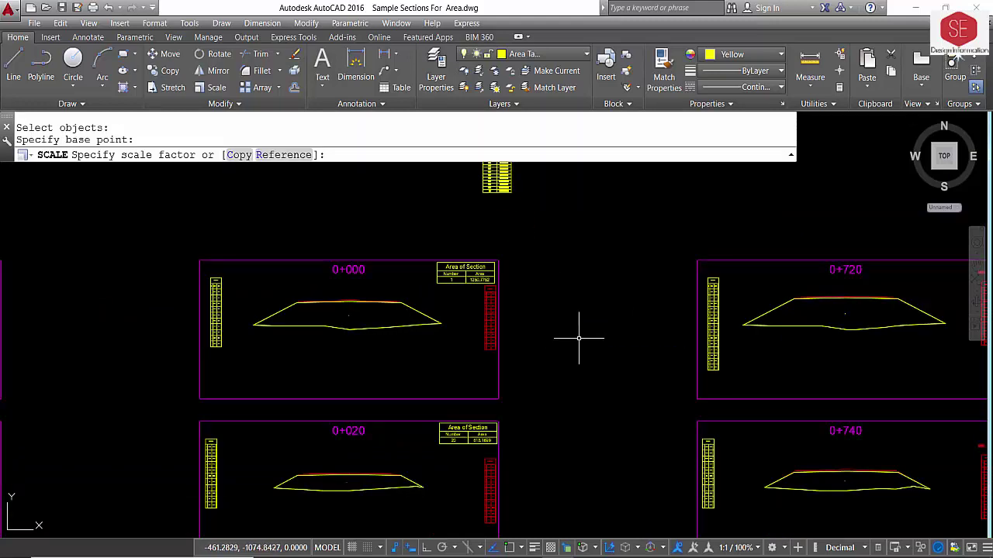
scroll(596, 339, "down", 2)
Move the combined area table between the section columns
key("Return")
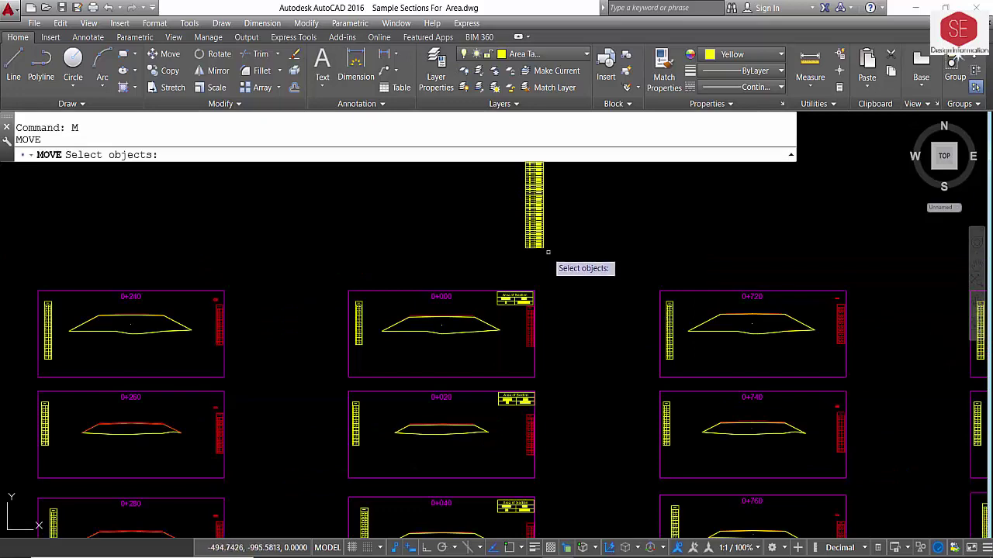
left_click(537, 244)
key("Return")
left_click(596, 293)
left_click(665, 434)
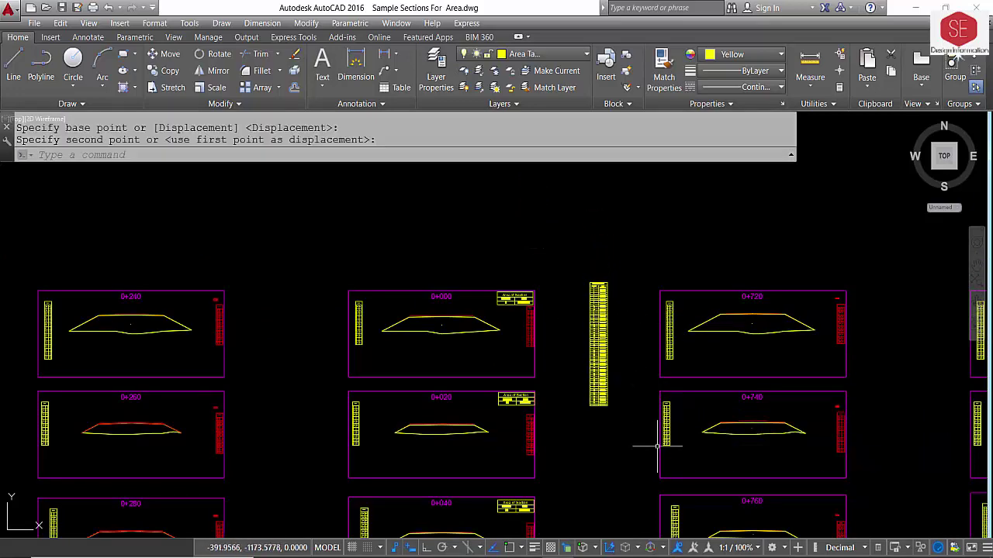
scroll(613, 334, "up", 3)
type("sc")
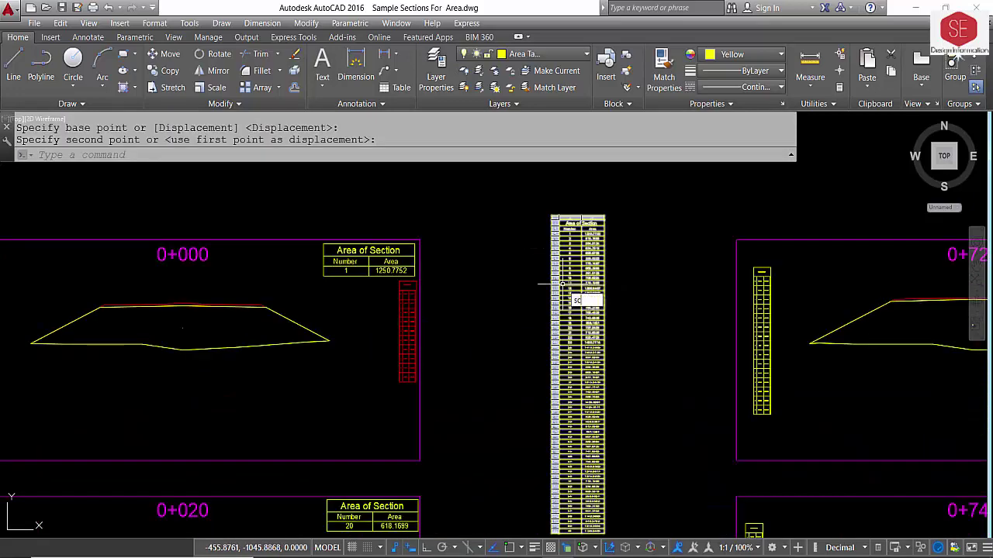
Scale the combined area table up again to a much larger size
key("Return")
left_click(572, 283)
key("Return")
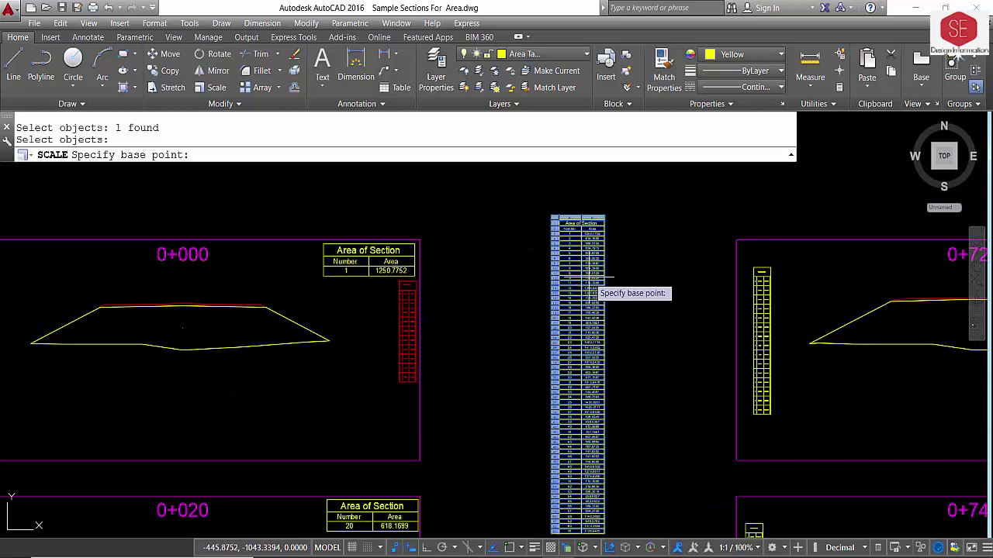
left_click(602, 279)
left_click(620, 263)
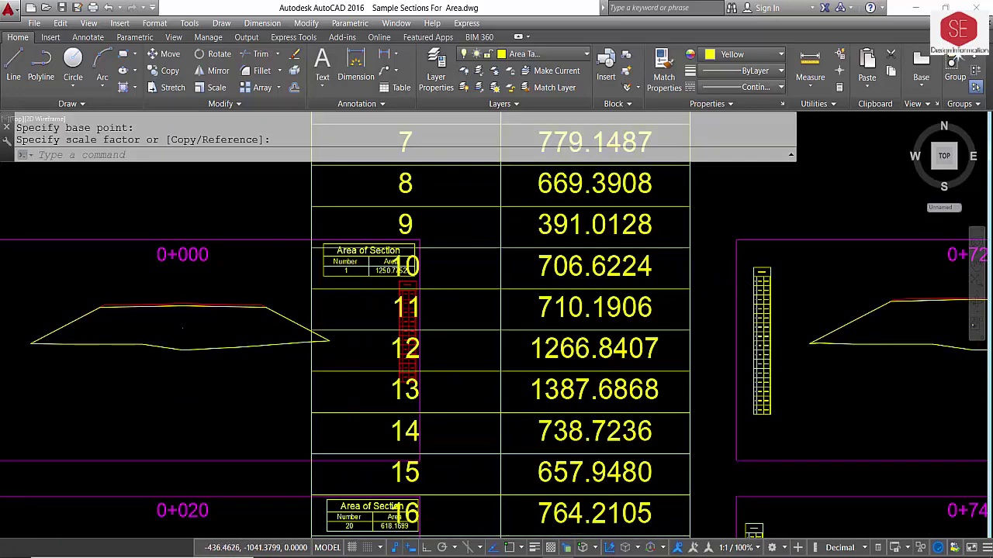
scroll(613, 271, "down", 5)
Move the enlarged table to the right of the cross-section grid
type("m")
key("Return")
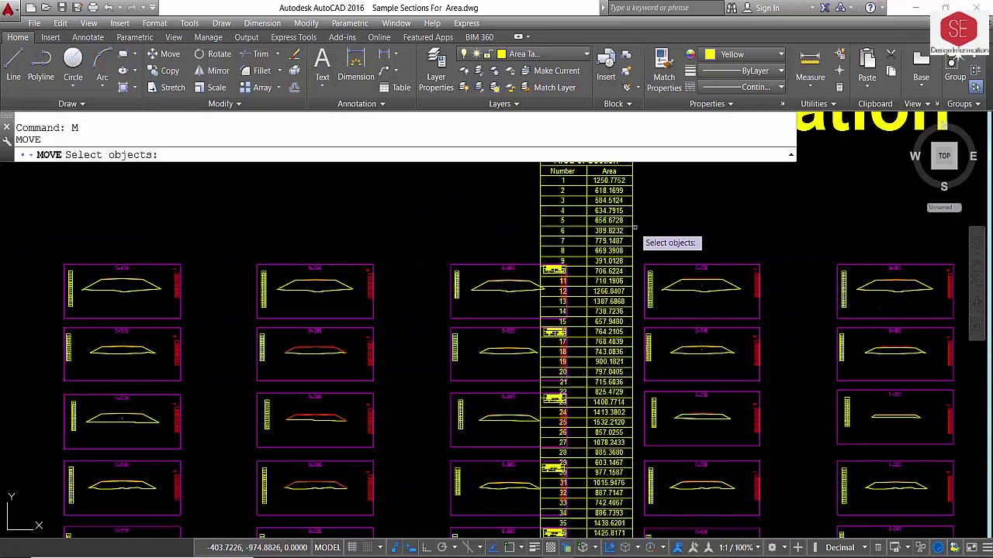
left_click(633, 226)
key("Return")
left_click(543, 225)
scroll(543, 225, "down", 3)
scroll(682, 225, "down", 2)
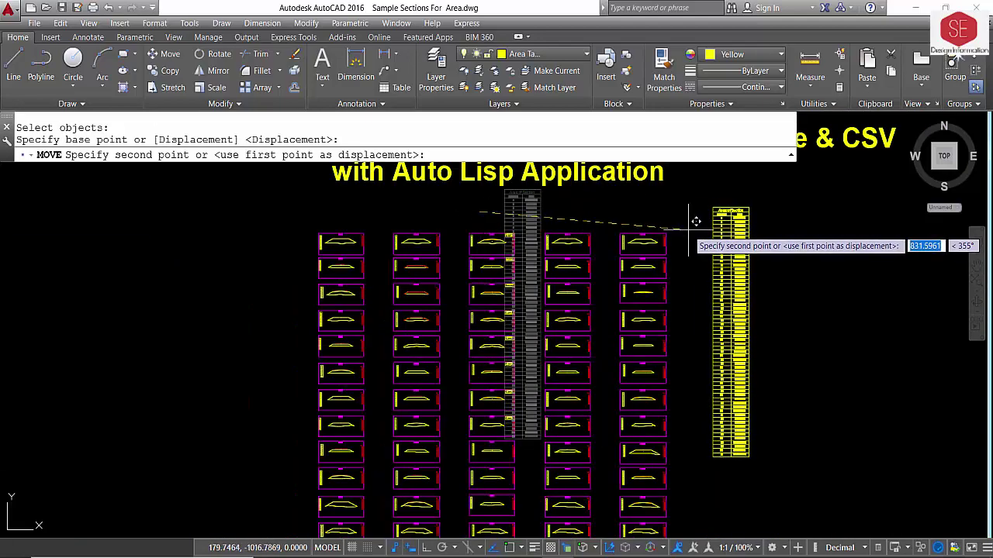
left_click(727, 267)
scroll(729, 267, "up", 4)
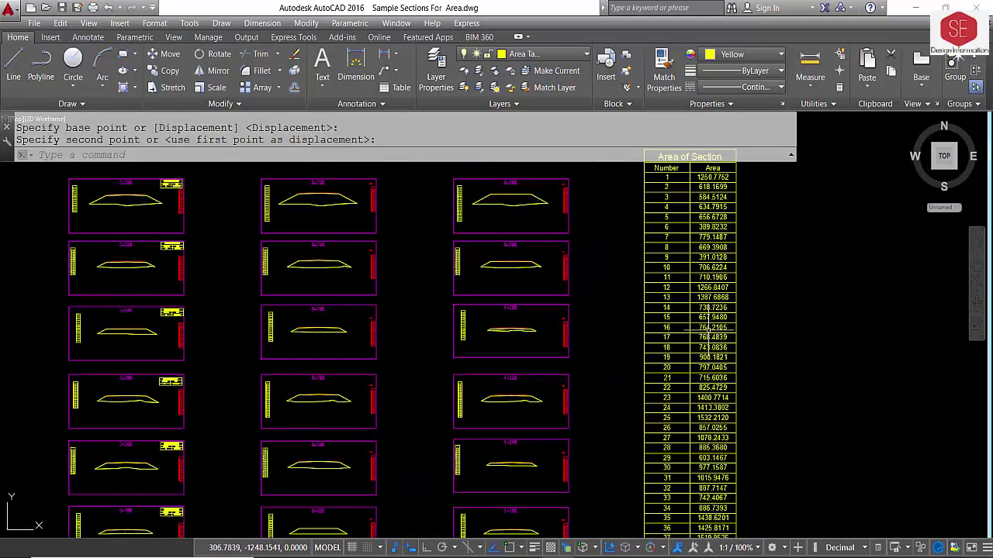
Zoom and pan around the cross sections neighbouring the combined table
scroll(680, 305, "down", 3)
scroll(565, 237, "down", 3)
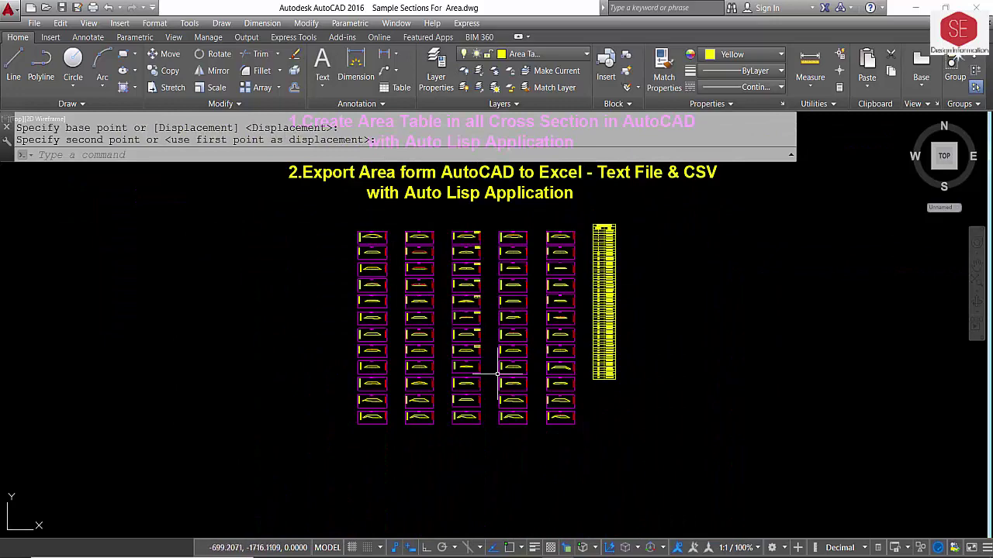
scroll(442, 264, "up", 4)
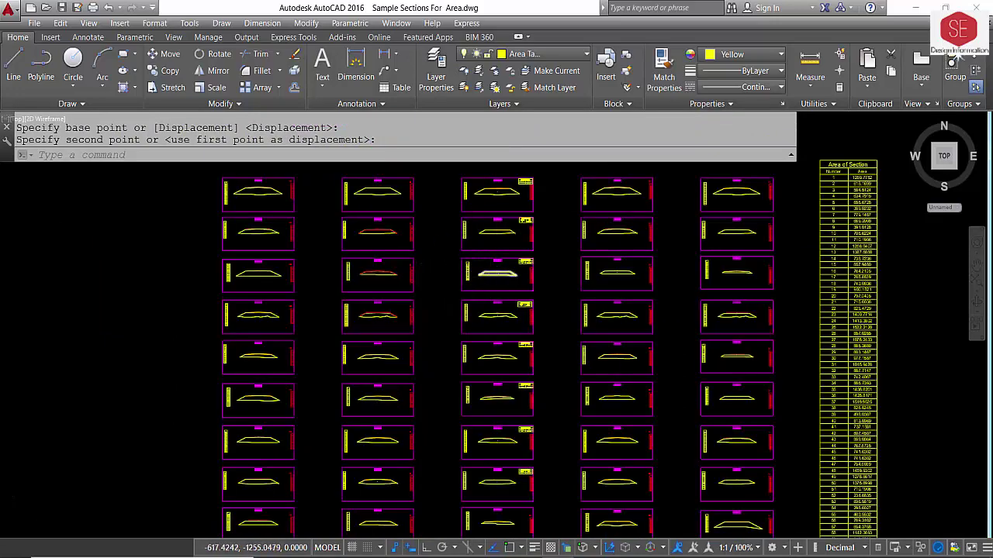
scroll(497, 273, "up", 5)
scroll(511, 277, "up", 4)
scroll(458, 241, "up", 4)
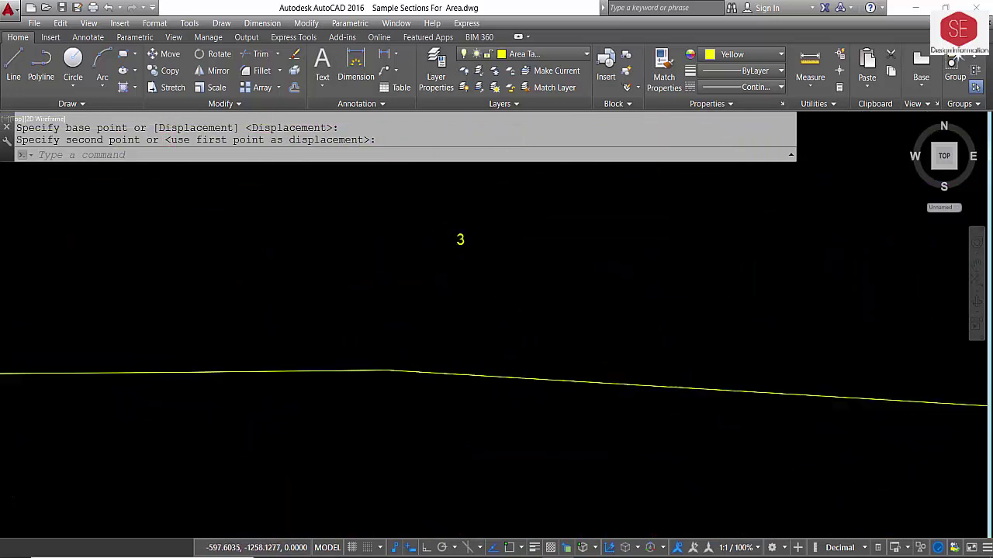
scroll(442, 237, "up", 2)
scroll(421, 252, "down", 5)
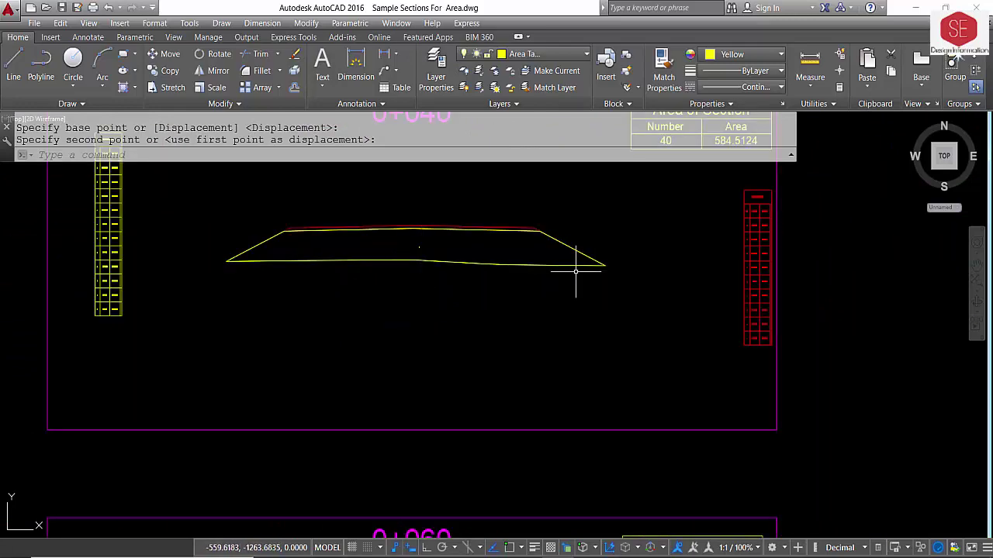
middle_click_drag(575, 270, 242, 306)
scroll(598, 298, "down", 5)
scroll(683, 271, "up", 5)
scroll(698, 252, "up", 4)
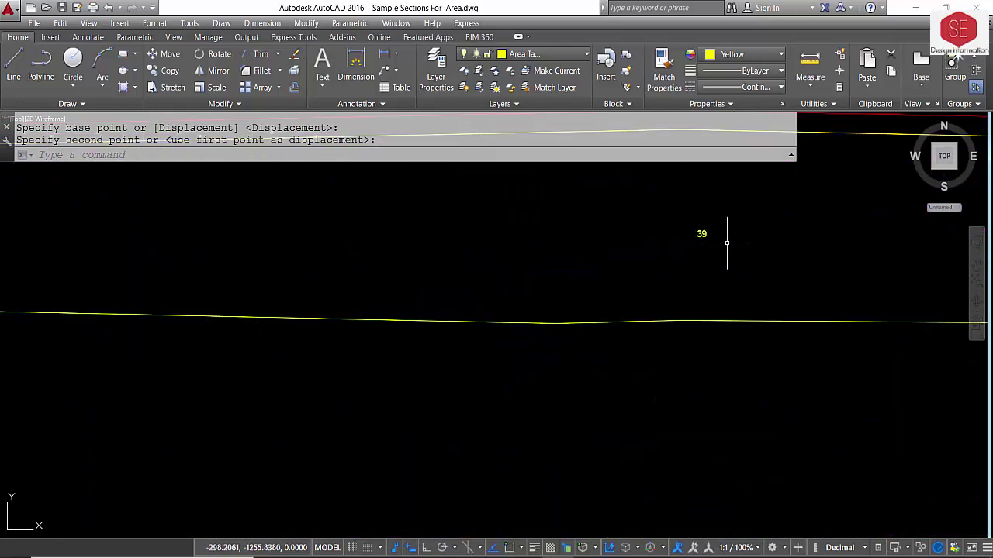
scroll(722, 239, "up", 4)
scroll(659, 256, "down", 4)
scroll(321, 310, "down", 2)
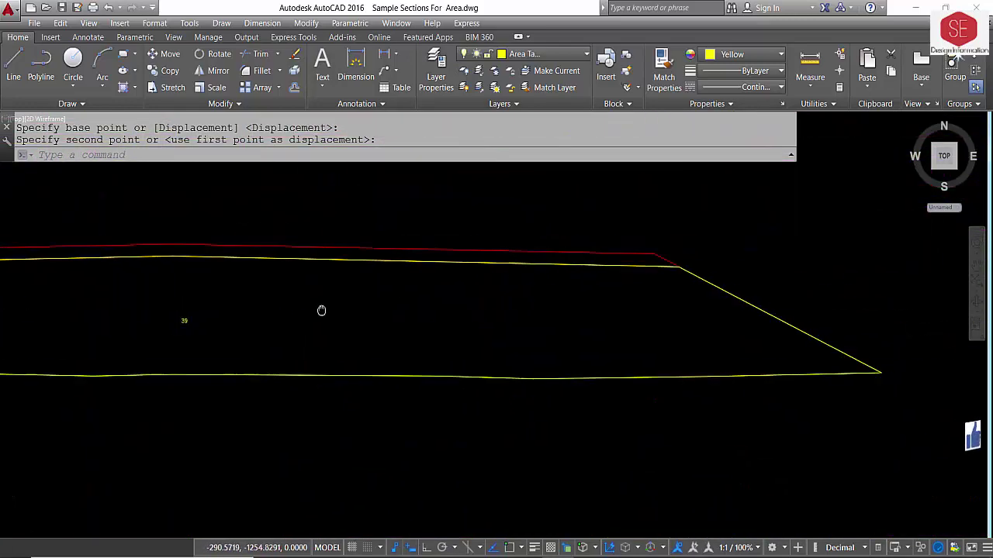
scroll(684, 315, "down", 2)
Inspect section 0+760's Area of Section table
mouse_move(684, 314)
middle_mouse_down()
mouse_move(585, 325)
mouse_move(628, 328)
middle_mouse_up()
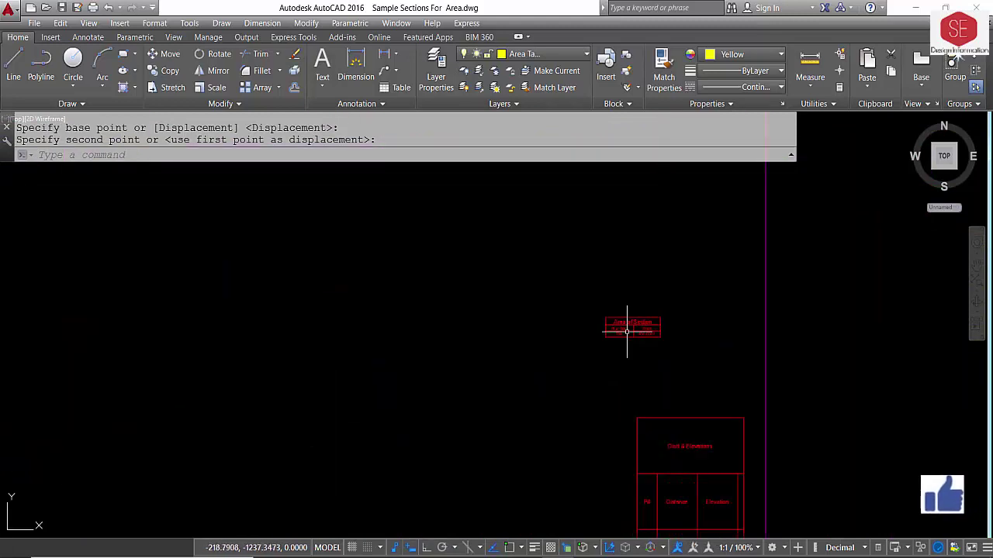
scroll(635, 332, "up", 3)
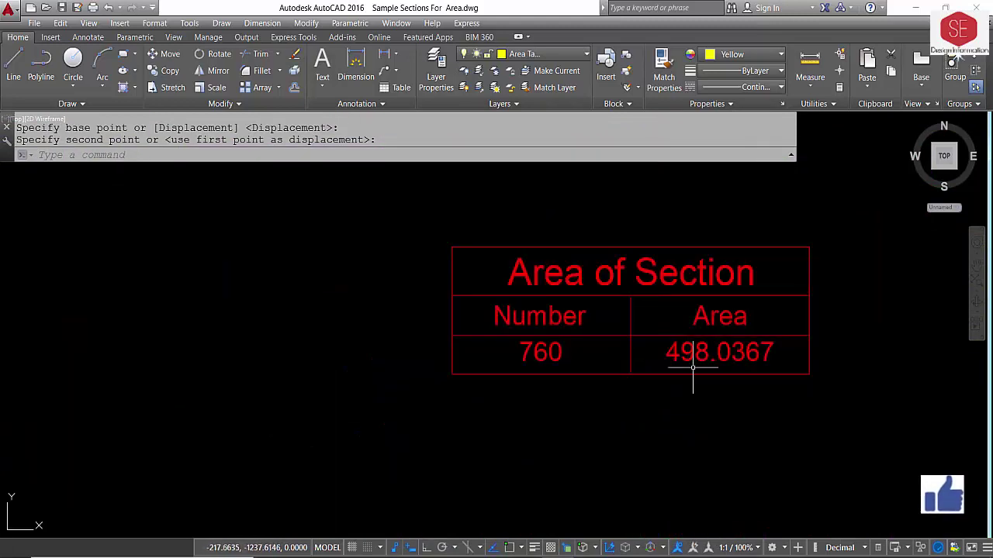
scroll(445, 334, "down", 5)
scroll(543, 349, "up", 3)
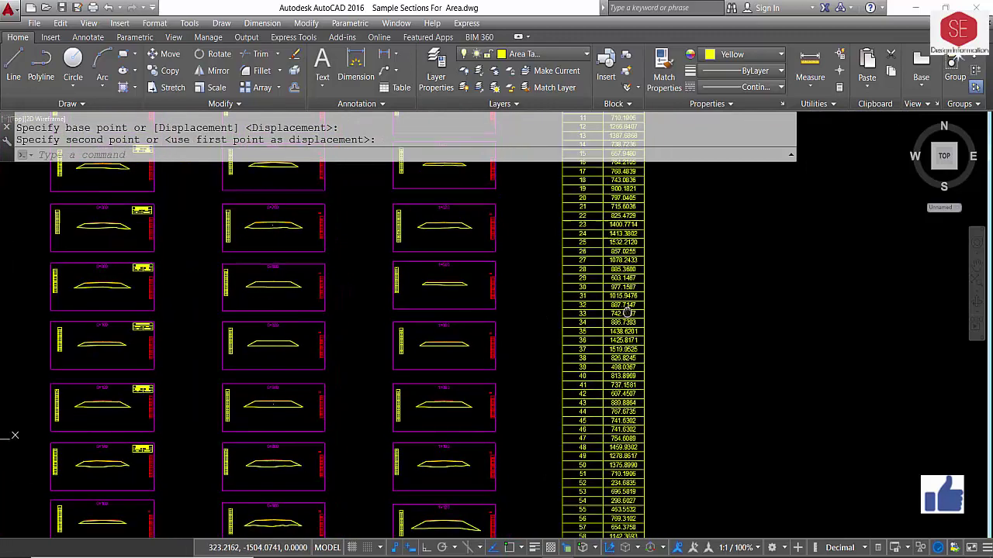
scroll(543, 353, "up", 3)
scroll(543, 358, "up", 3)
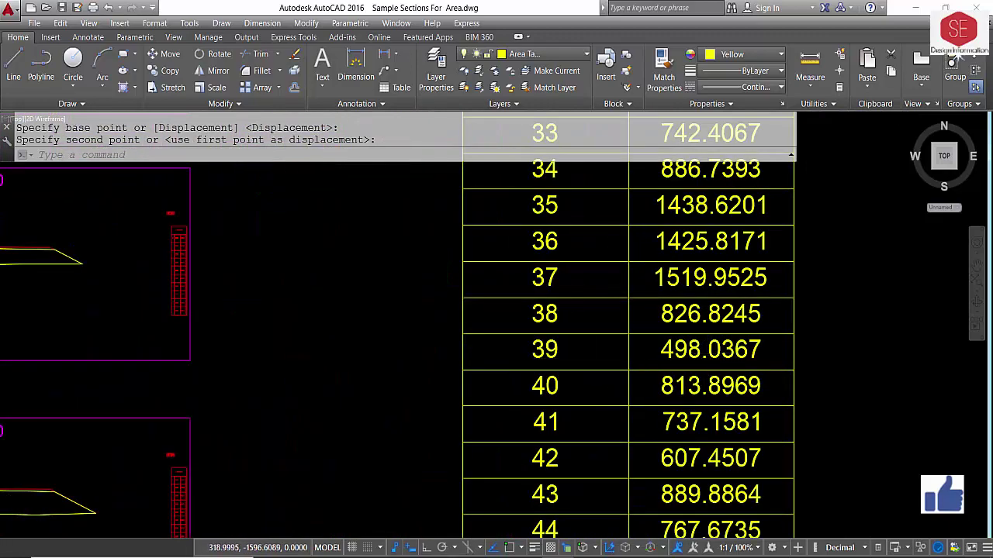
scroll(476, 406, "down", 5)
scroll(421, 473, "up", 4)
scroll(421, 299, "up", 2)
scroll(443, 355, "up", 3)
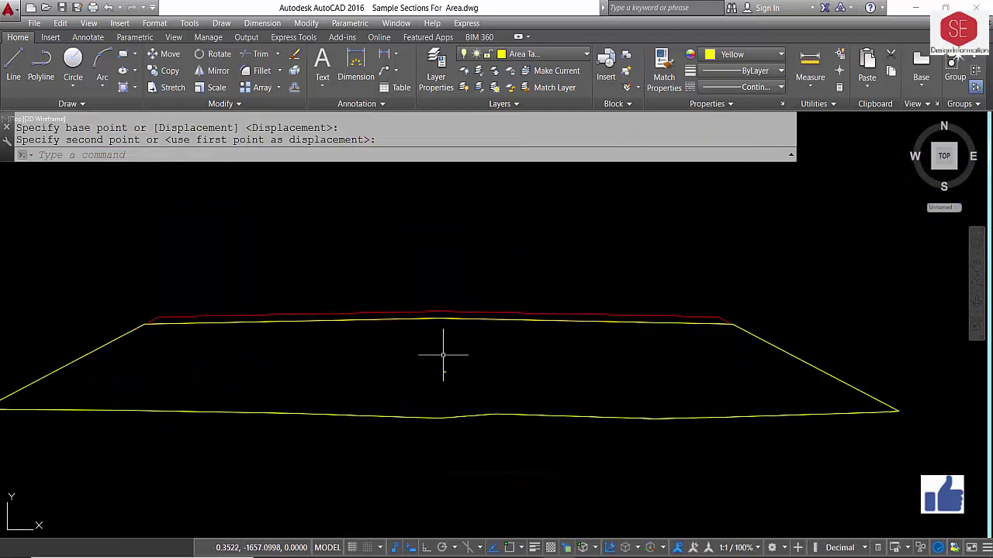
scroll(443, 355, "up", 4)
scroll(438, 393, "up", 2)
scroll(420, 392, "down", 4)
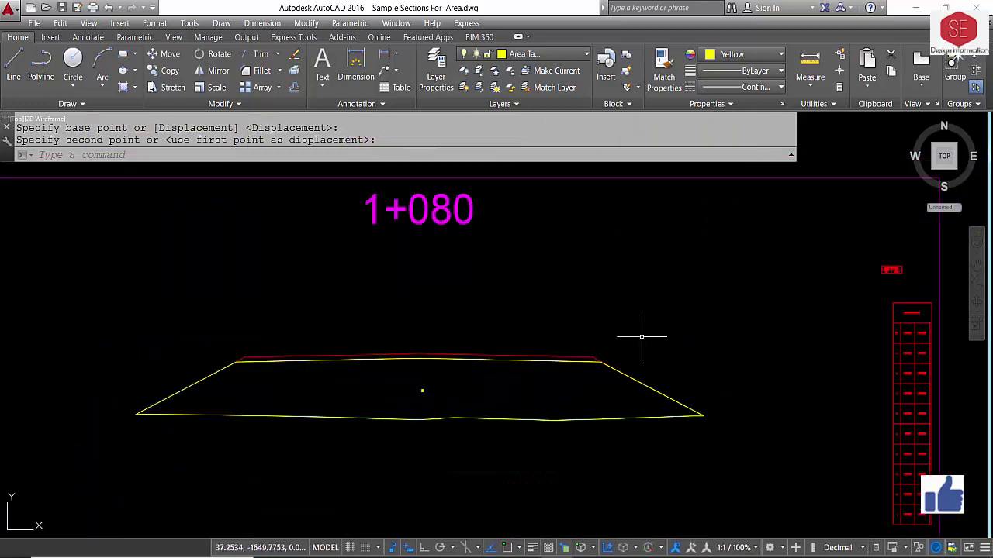
Check combined table row 56 reads 769.3102, matching section 1+080's area table
middle_click_drag(813, 304, 517, 344)
scroll(552, 330, "up", 3)
scroll(575, 300, "up", 4)
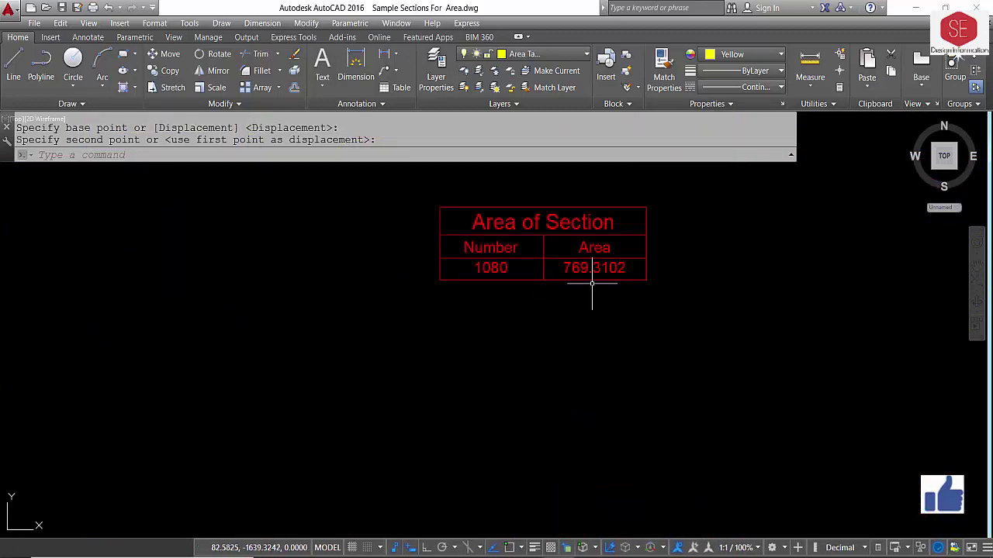
scroll(497, 296, "down", 10)
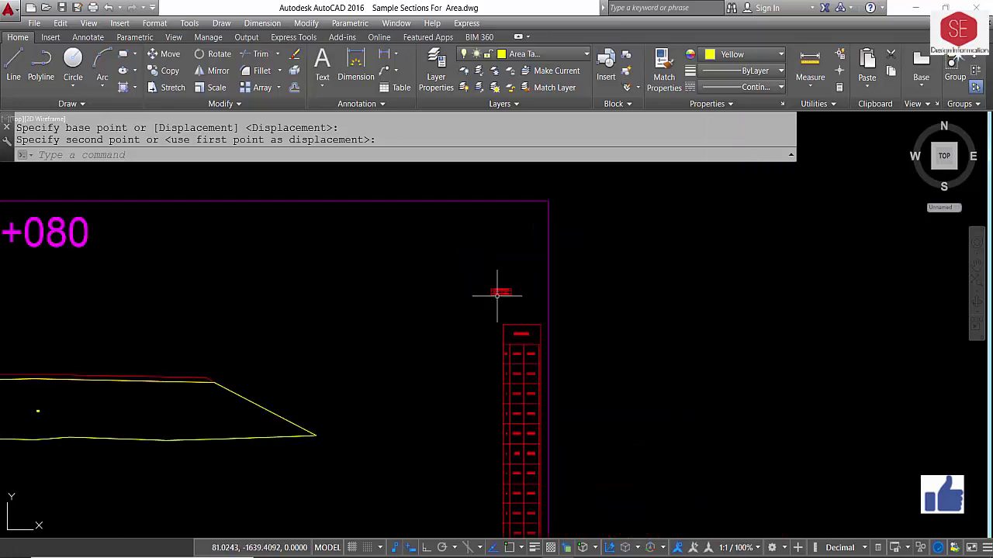
scroll(605, 311, "down", 5)
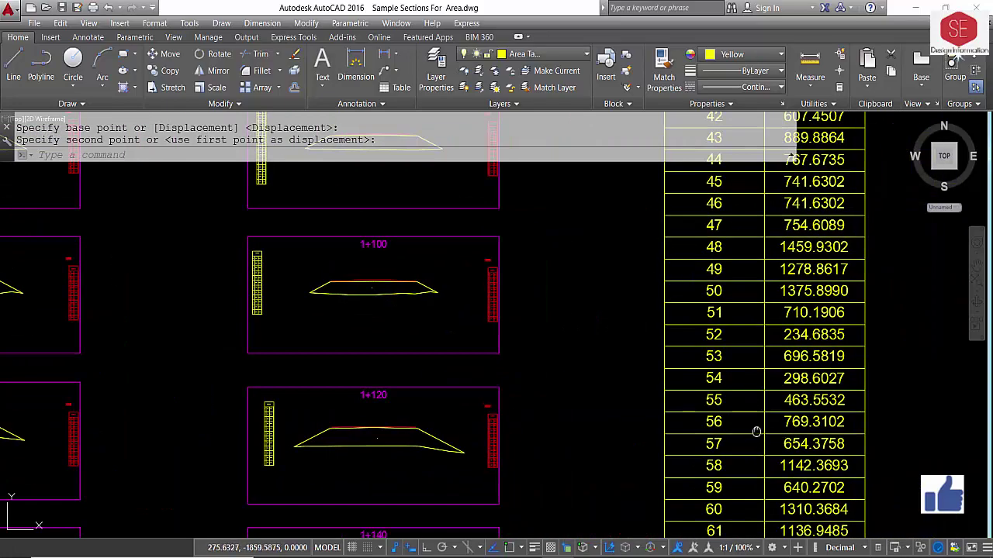
scroll(746, 375, "up", 2)
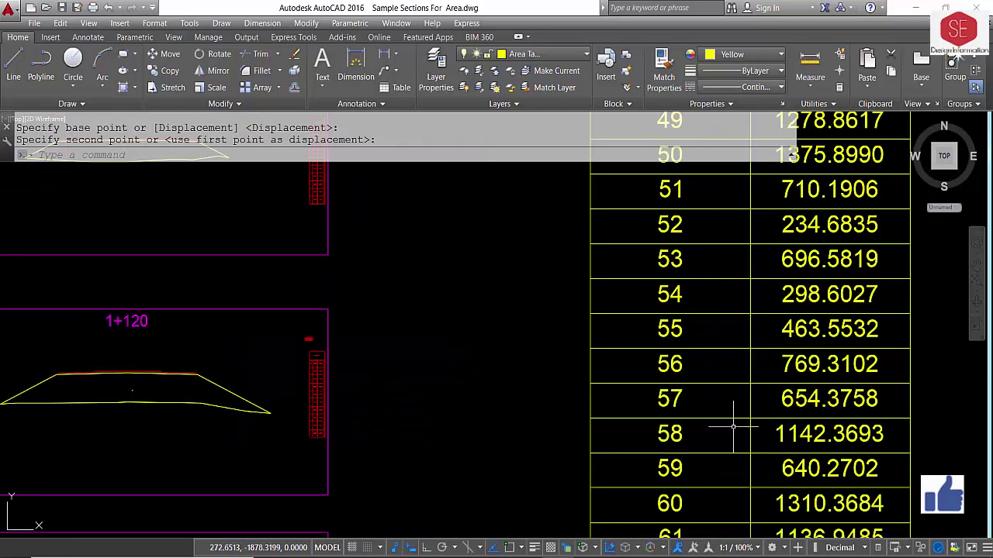
left_click(669, 364)
left_click(805, 369)
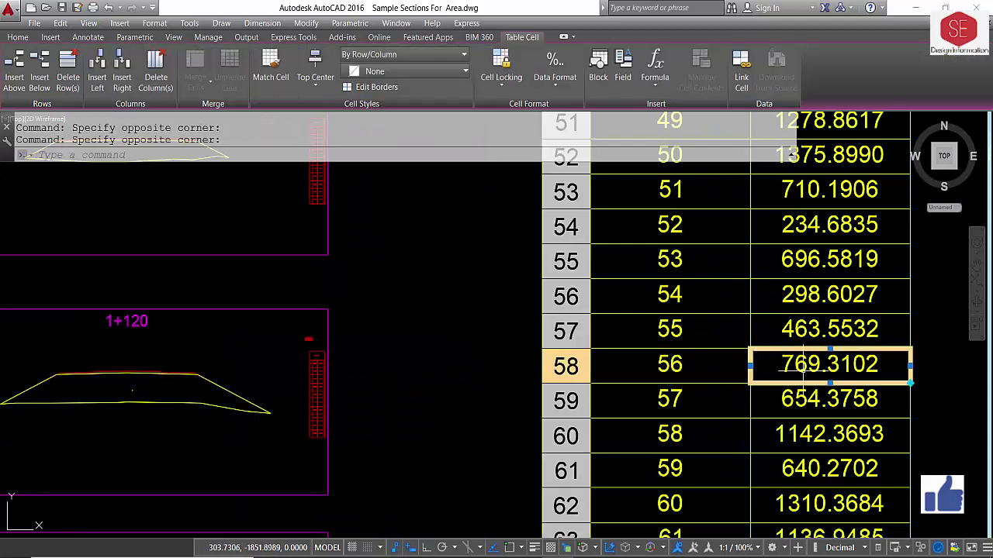
Clear the table selection and pan to inspect the drawing title text
key("Escape")
scroll(698, 364, "down", 6)
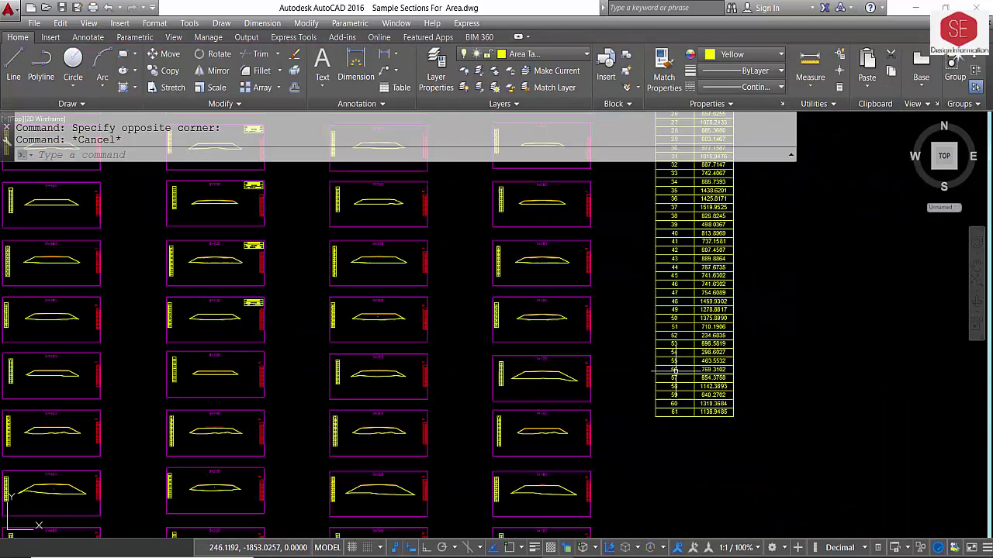
scroll(652, 310, "down", 5)
middle_click_drag(643, 302, 648, 386)
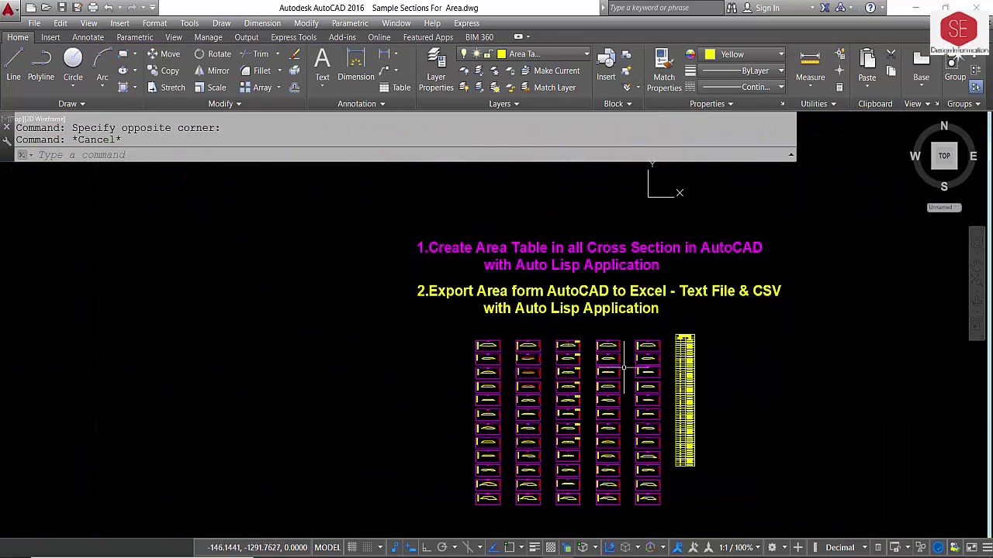
left_click(587, 249)
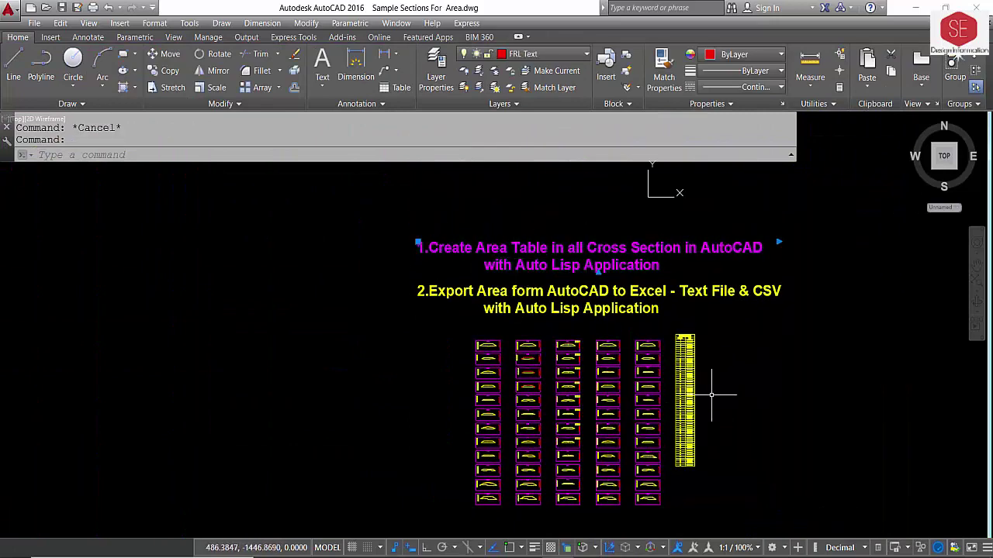
key("Escape")
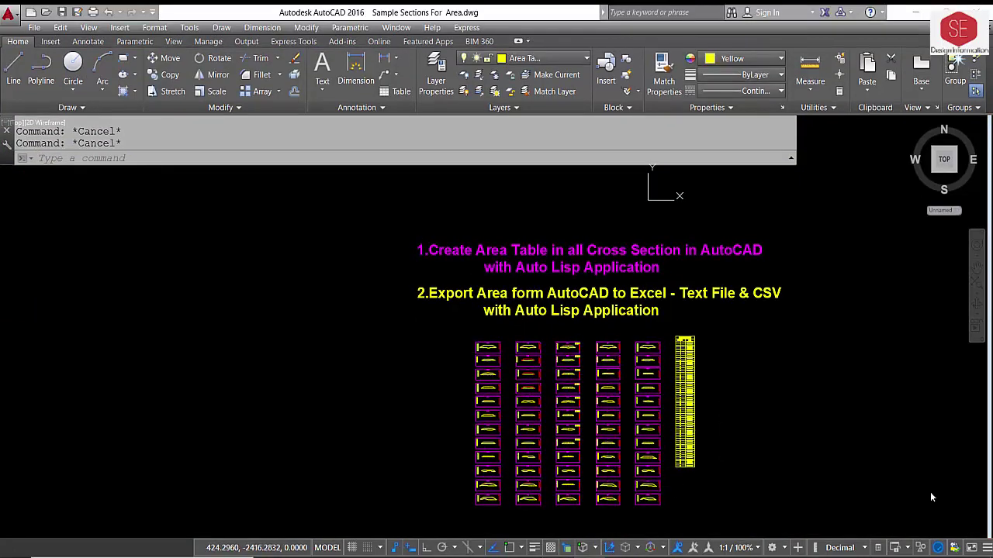
Centre the titles and area table in view and select the yellow export title
scroll(476, 321, "up", 1)
scroll(435, 302, "up", 3)
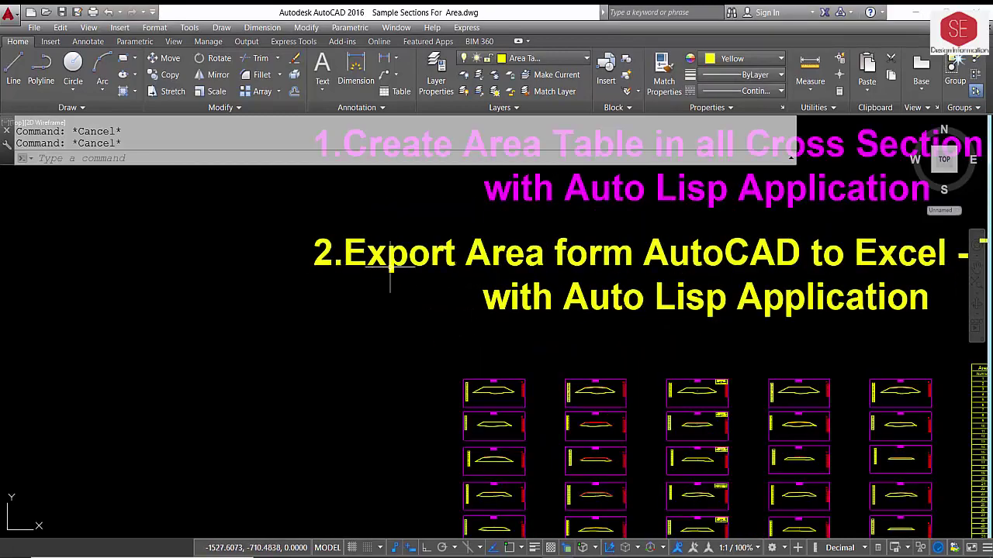
middle_click_drag(580, 263, 398, 279)
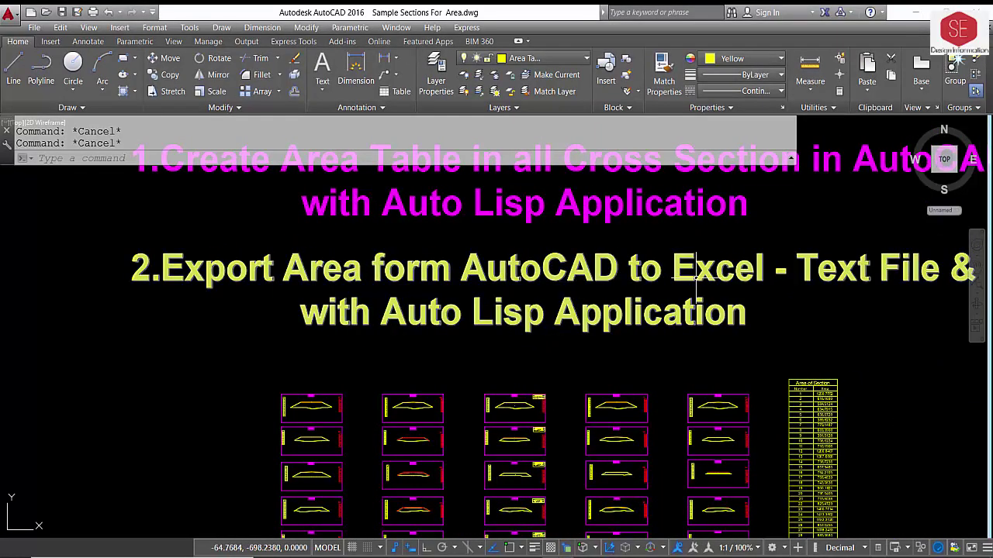
middle_click_drag(713, 276, 494, 273)
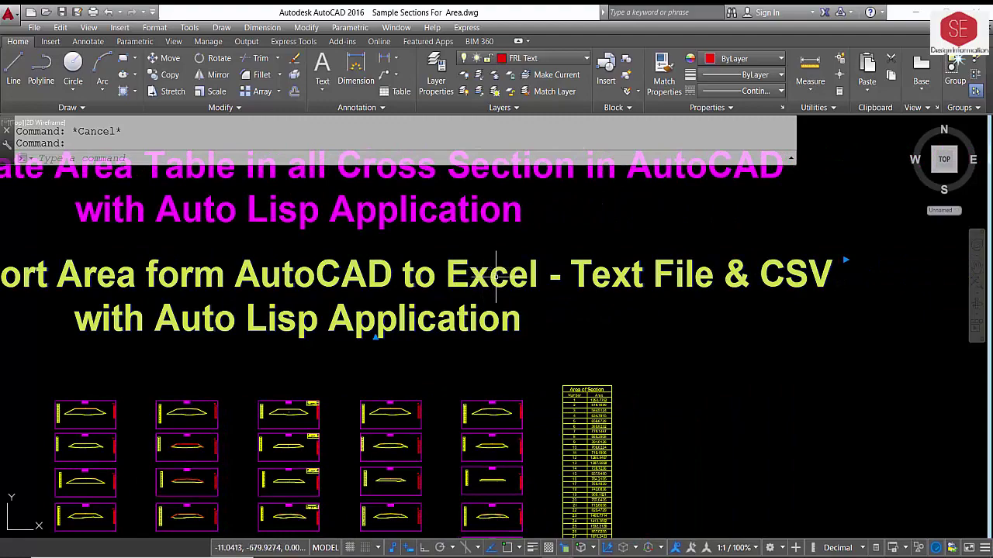
left_click(625, 275)
Pan across more sections, then open the File Area AutoLISP routine
scroll(760, 280, "down", 2)
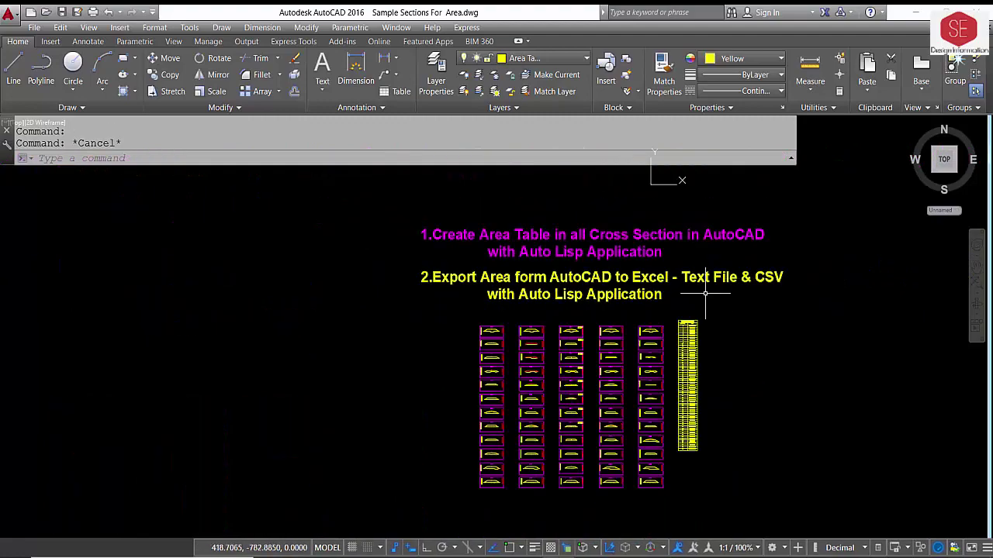
scroll(686, 295, "up", 2)
scroll(681, 297, "up", 4)
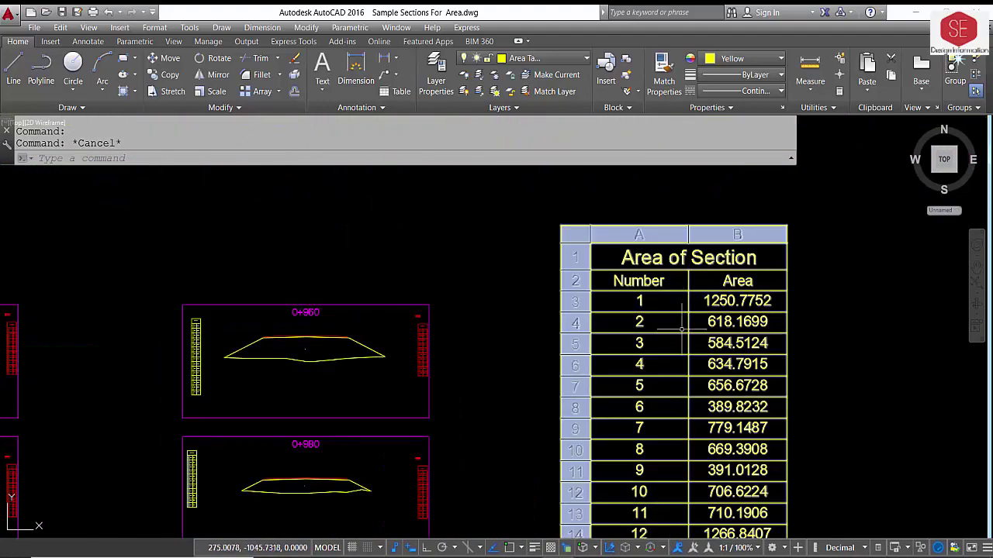
scroll(687, 339, "down", 3)
scroll(687, 339, "down", 1)
scroll(687, 339, "down", 4)
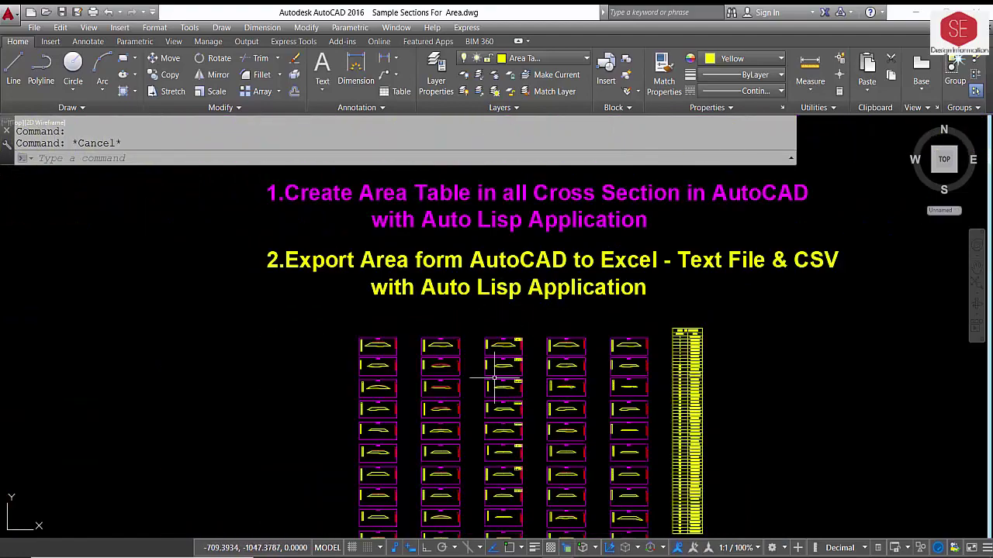
middle_click_drag(494, 378, 518, 277)
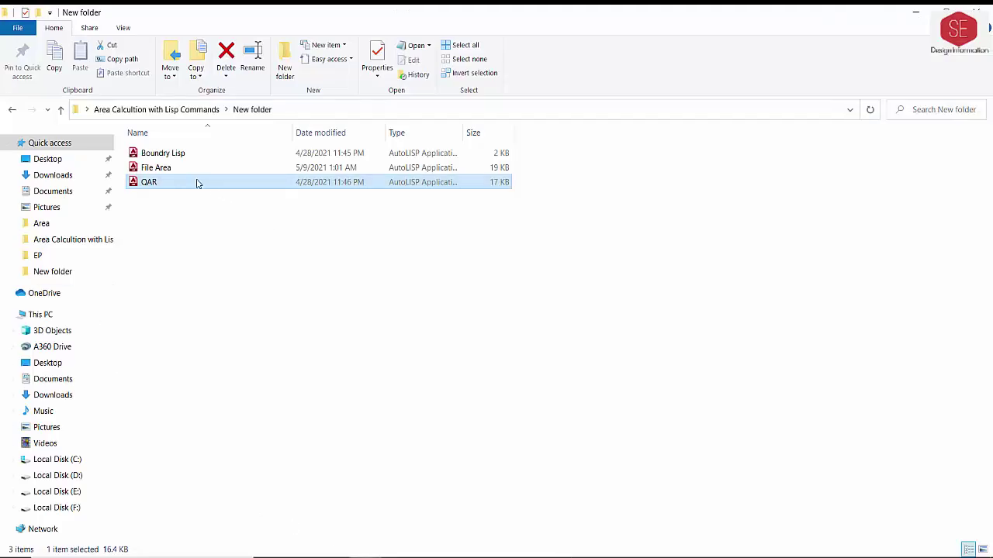
left_click(164, 170)
double_click(158, 169)
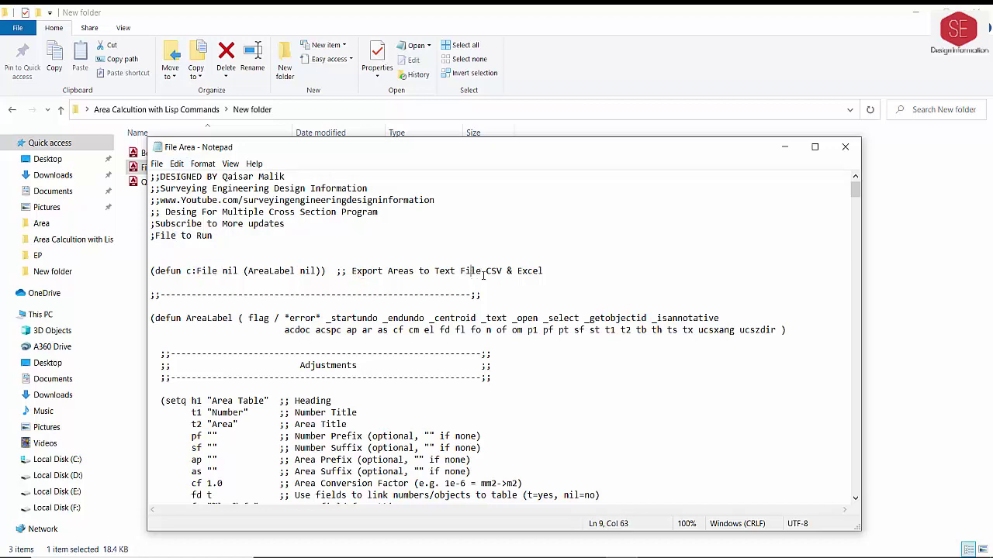
left_click_drag(856, 197, 856, 485)
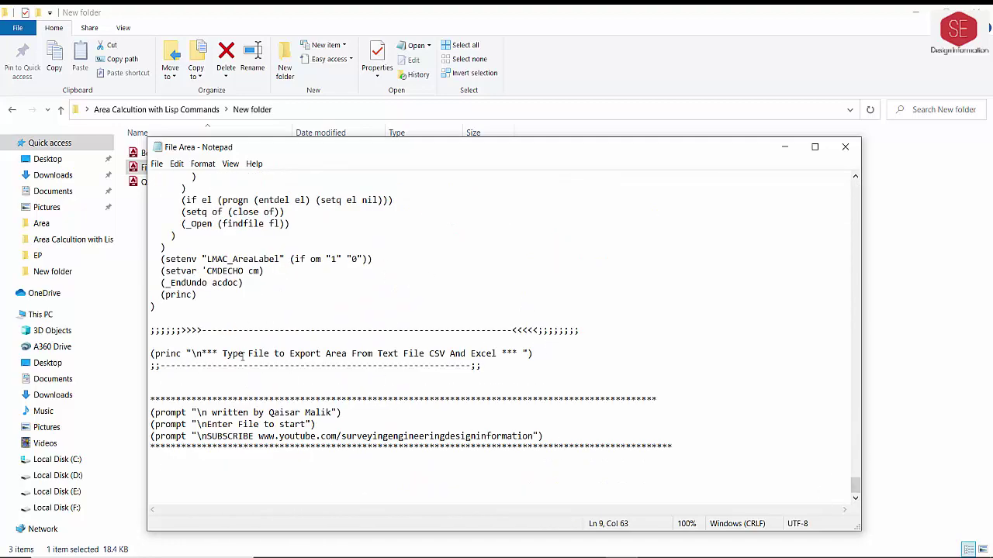
left_click_drag(223, 353, 488, 355)
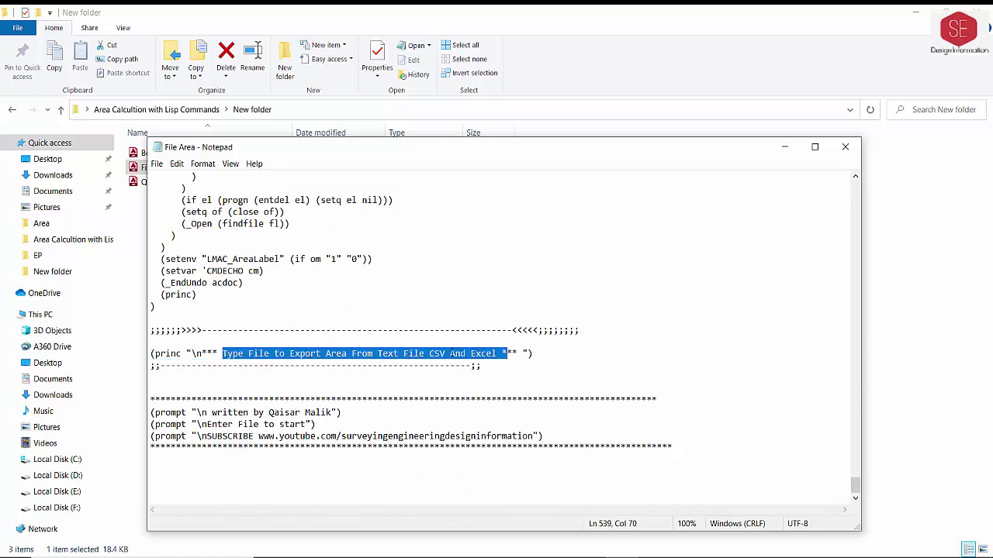
left_click(259, 353)
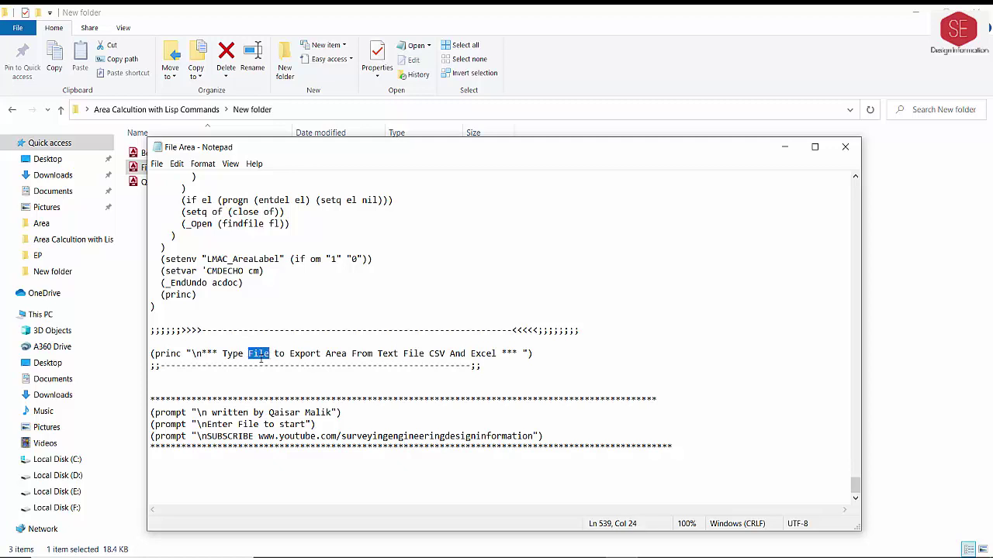
Close the File Area routine and run the FILE export command with starting number 1
left_click(845, 147)
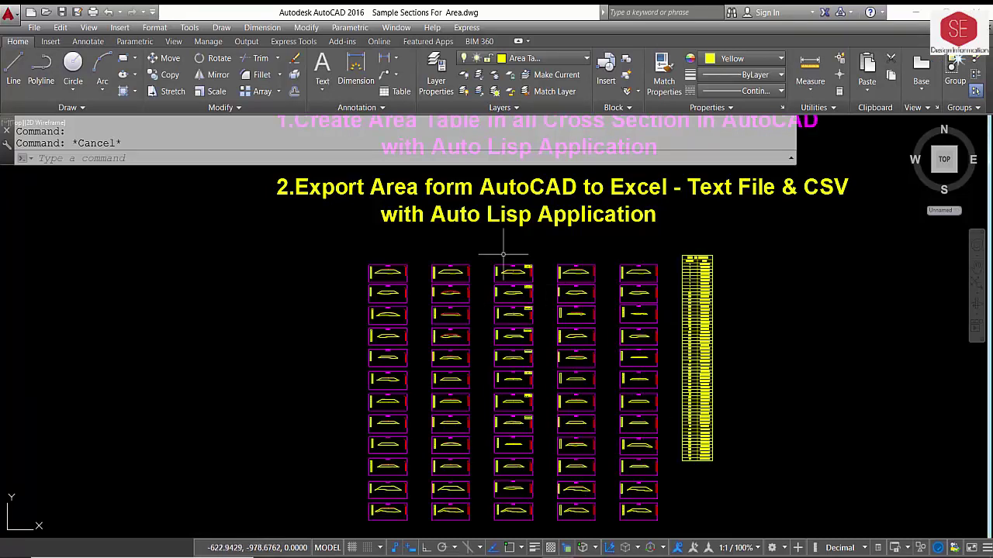
middle_click_drag(502, 254, 546, 242)
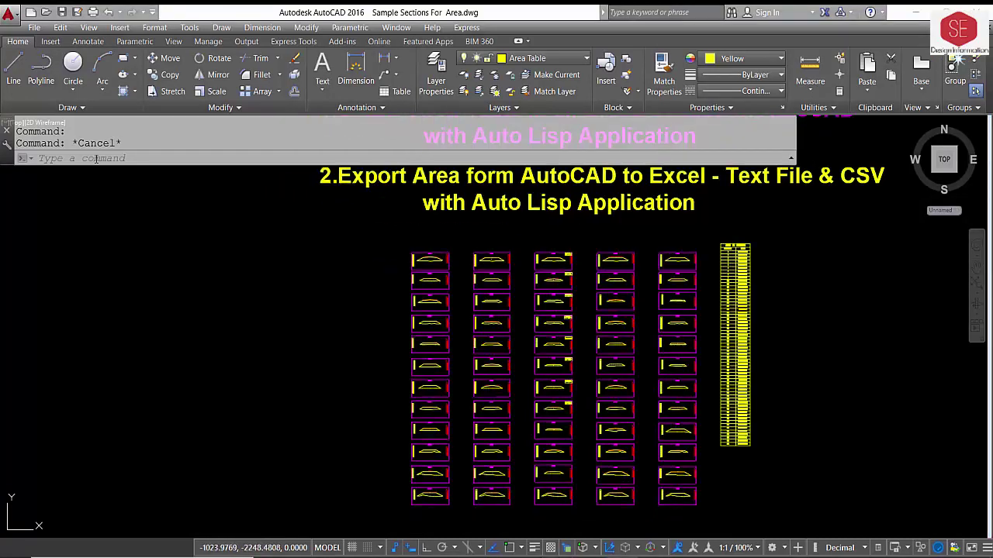
type("FILE")
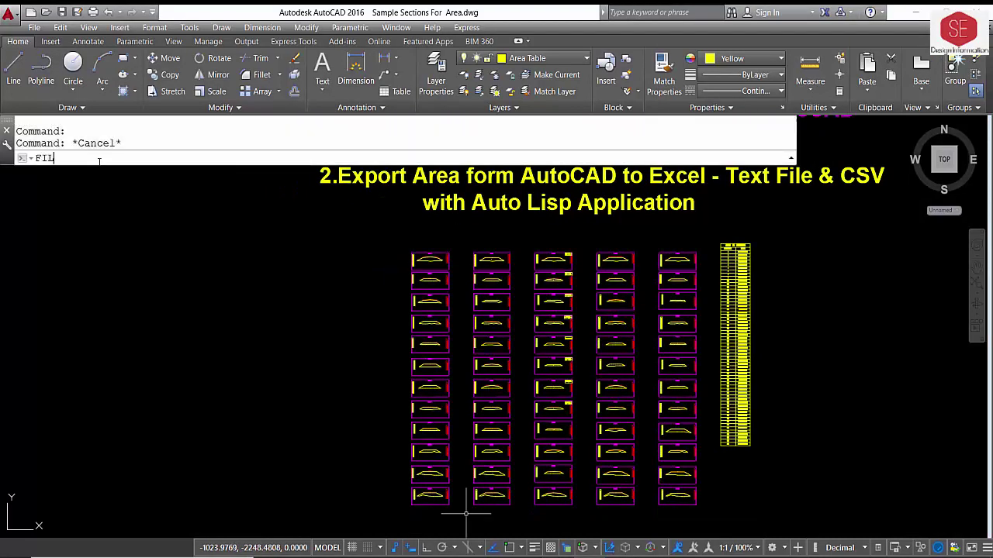
left_click(81, 173)
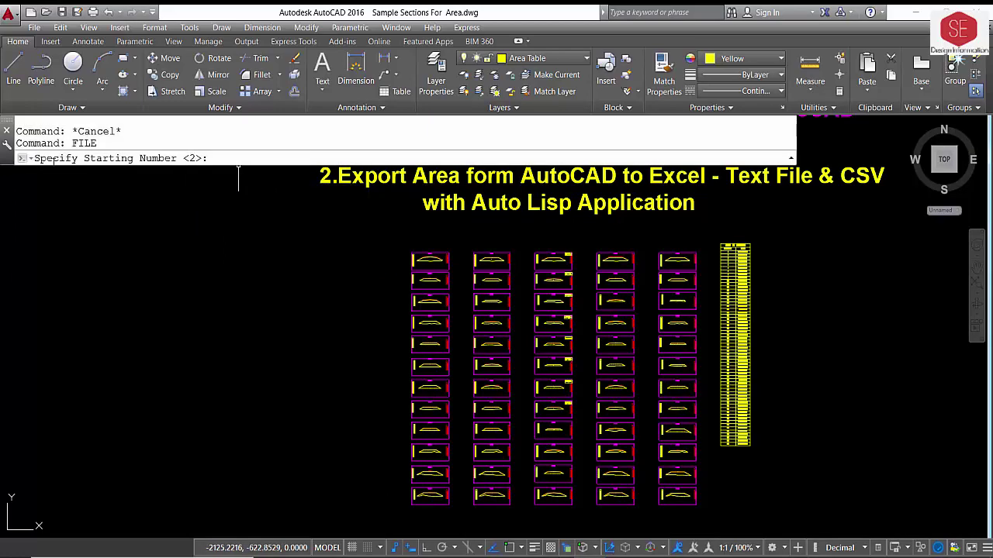
scroll(737, 489, "up", 2)
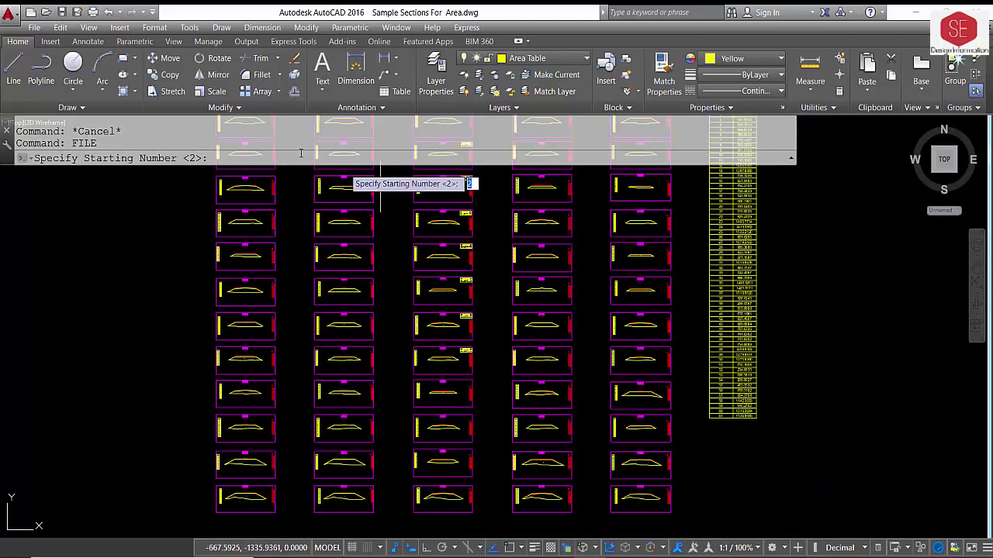
scroll(581, 322, "down", 2)
type("1")
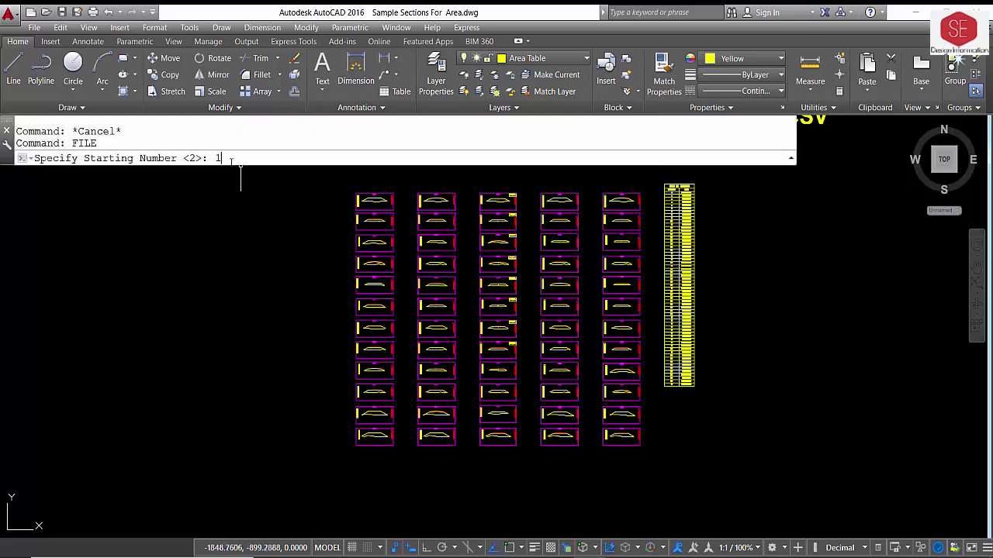
key("Return")
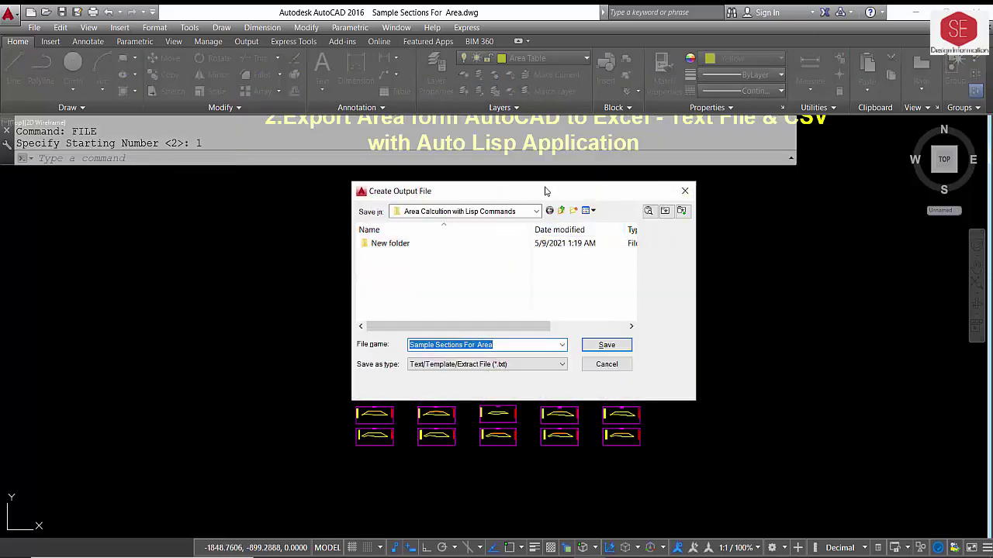
Save the output file 'Sample Sections For Area' as an Excel .xls type
left_click_drag(545, 191, 535, 150)
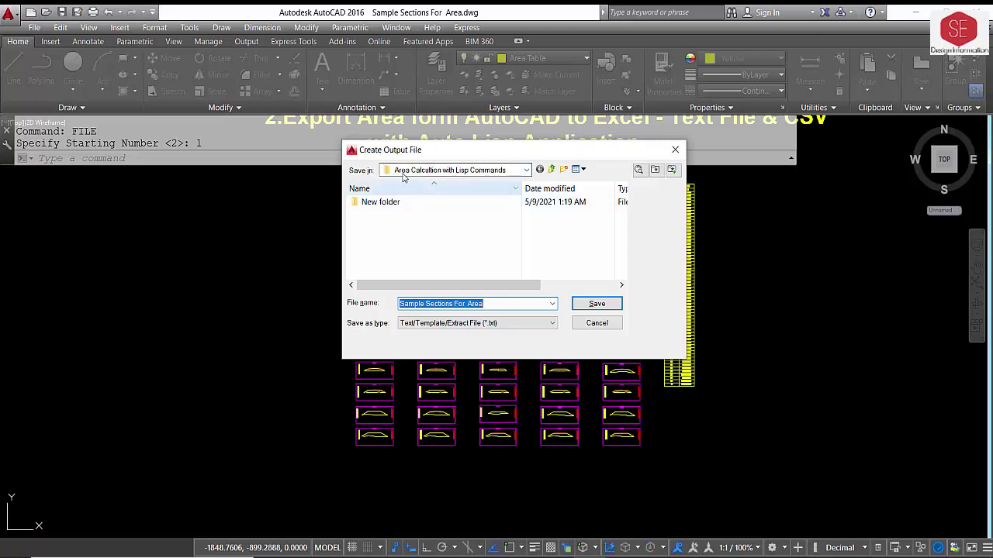
left_click(419, 323)
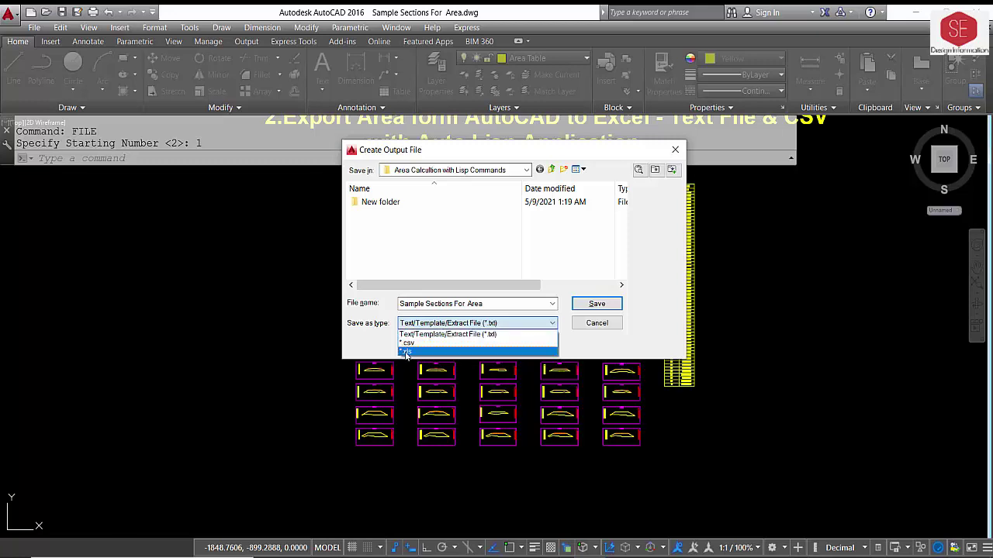
left_click(412, 353)
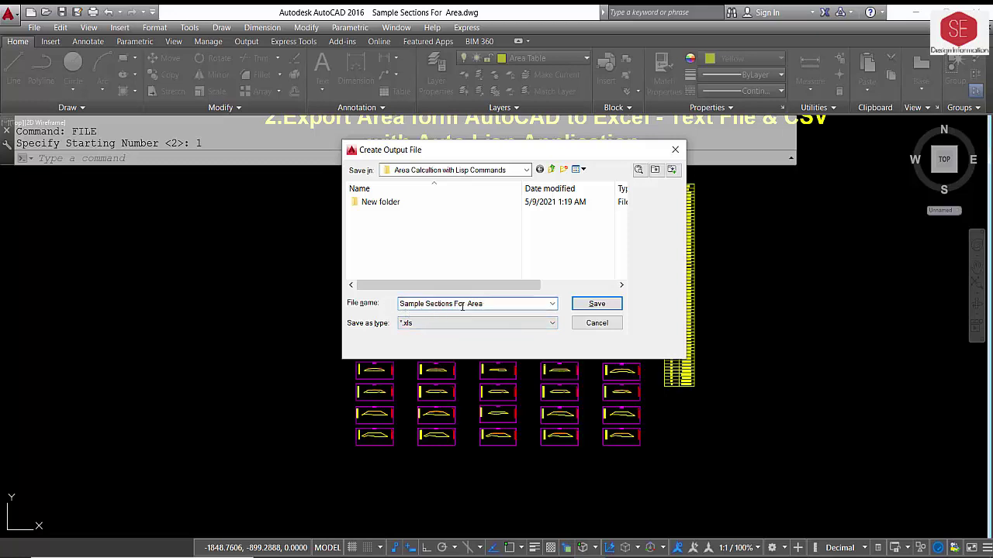
left_click(610, 306)
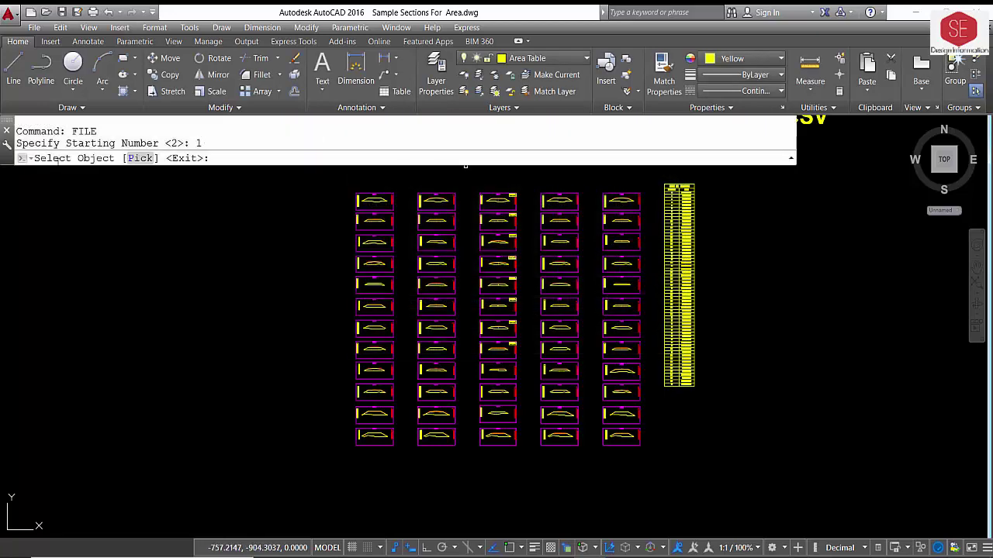
Pick two section profiles for export, then pan down the grid past the 0+100 row
scroll(505, 203, "up", 5)
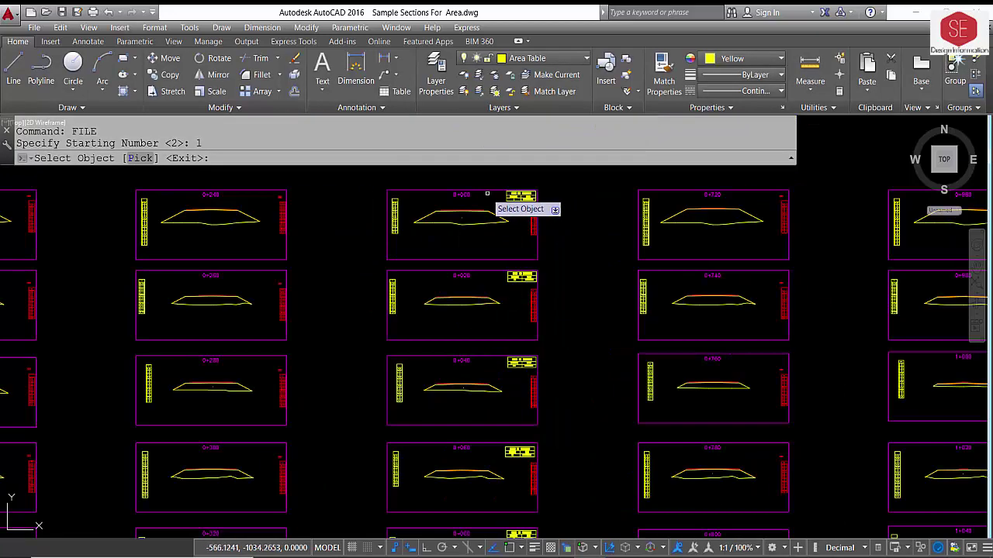
left_click(456, 224)
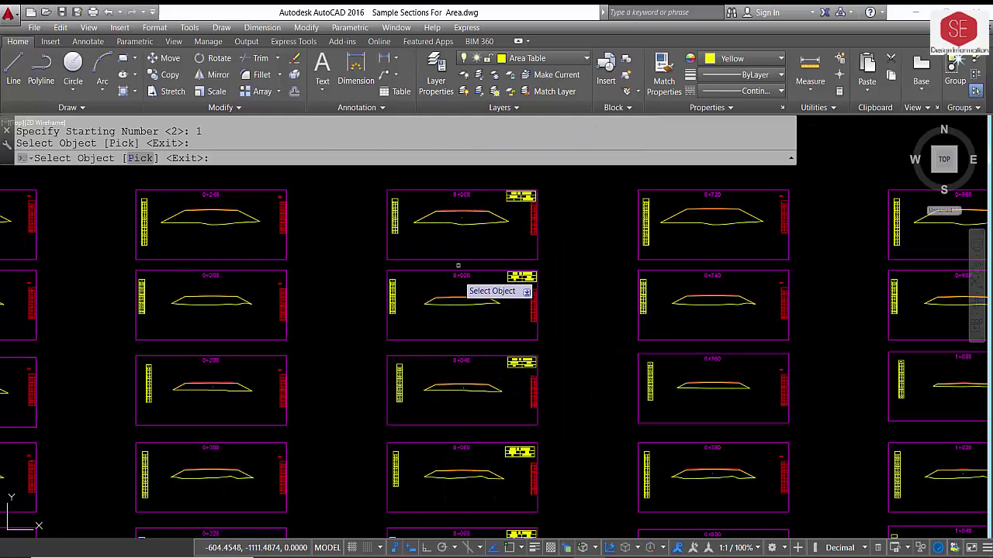
left_click(461, 303)
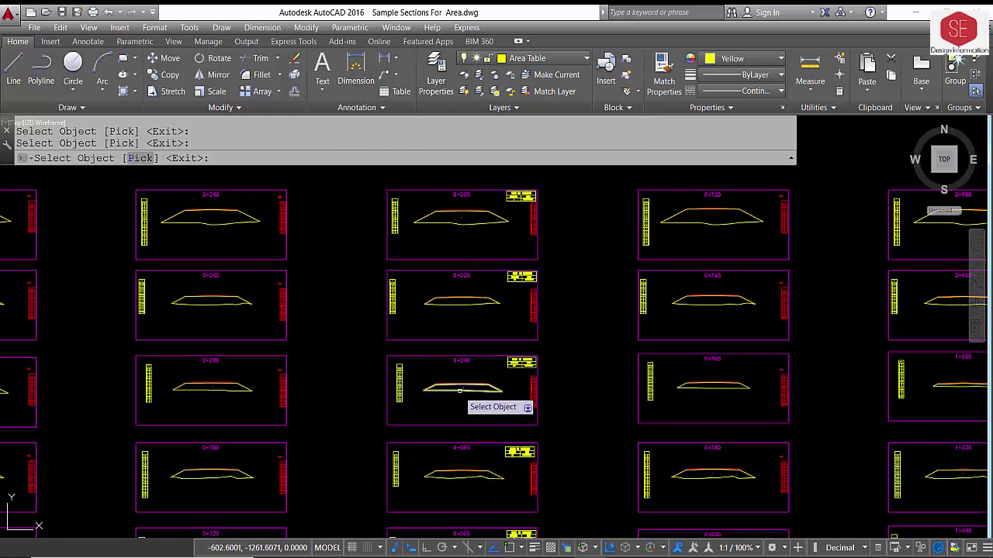
middle_click_drag(466, 410, 481, 318)
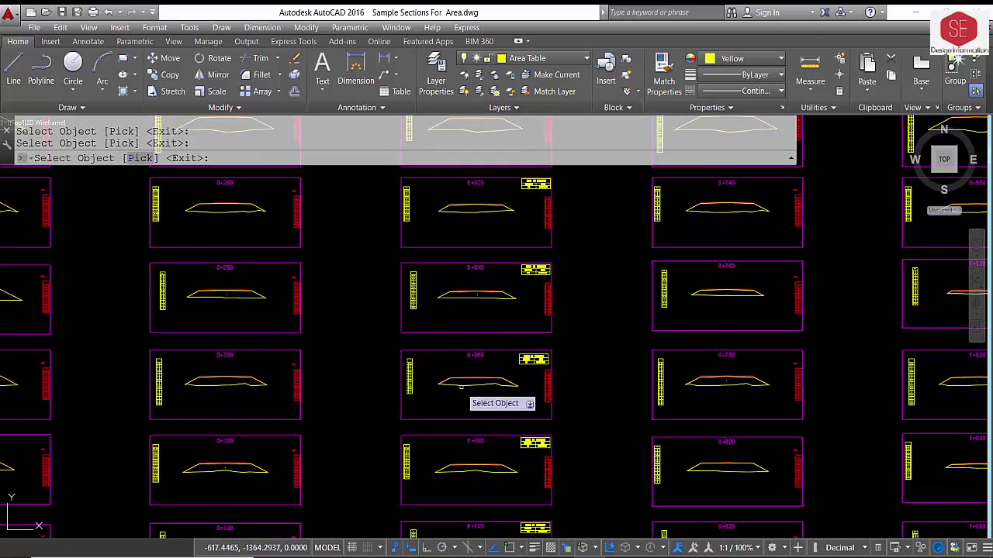
middle_click_drag(472, 405, 485, 319)
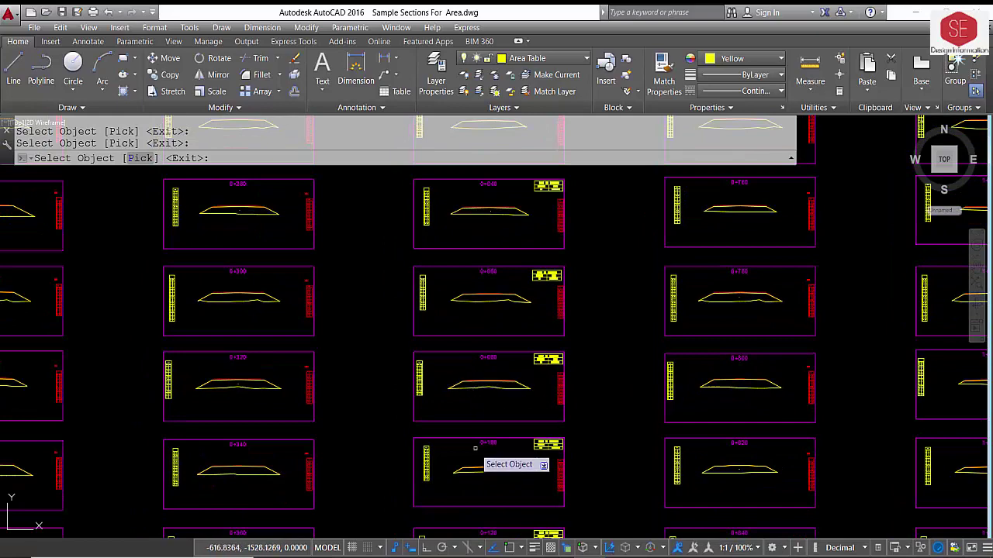
middle_click_drag(474, 473, 488, 401)
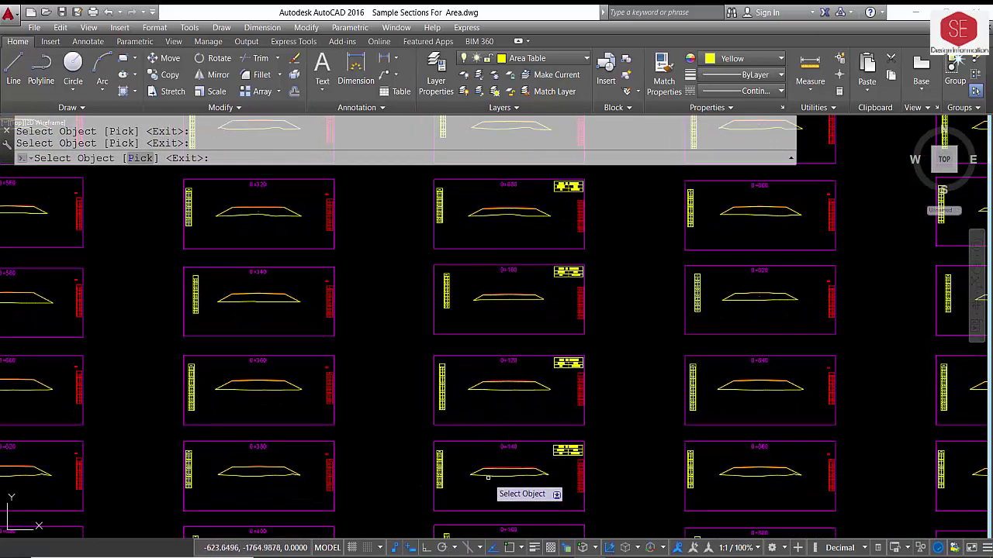
middle_click_drag(488, 477, 499, 407)
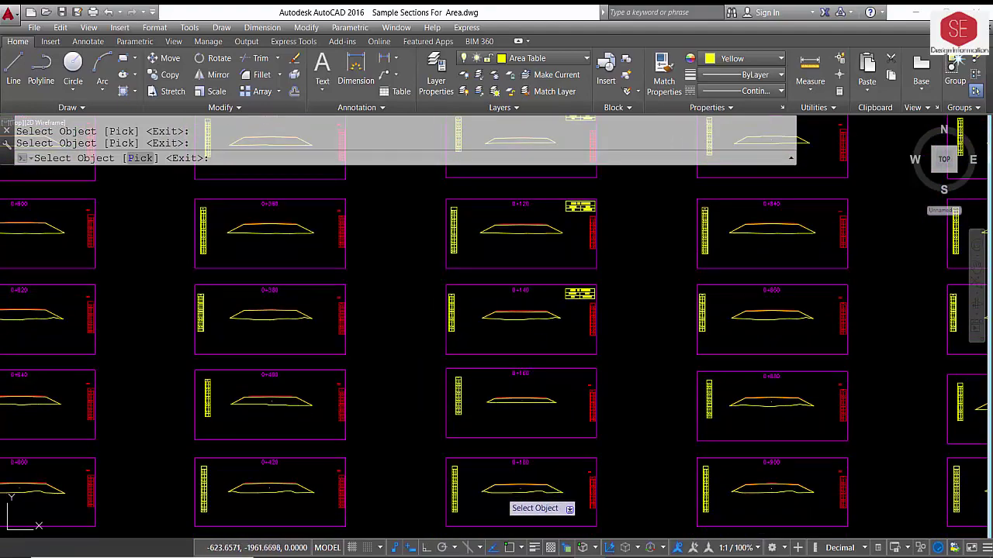
scroll(502, 473, "down", 2)
scroll(509, 416, "up", 2)
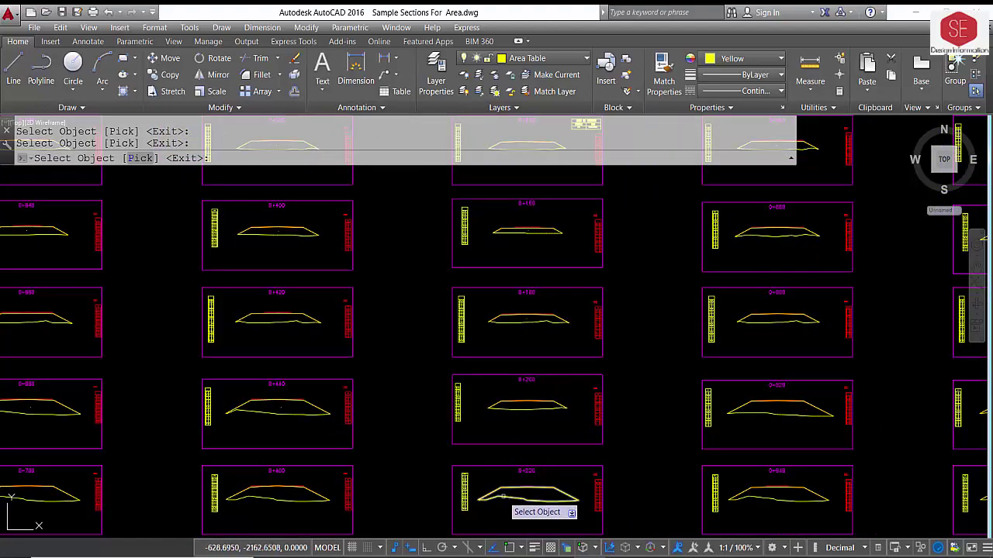
scroll(401, 333, "down", 2)
scroll(427, 472, "down", 2)
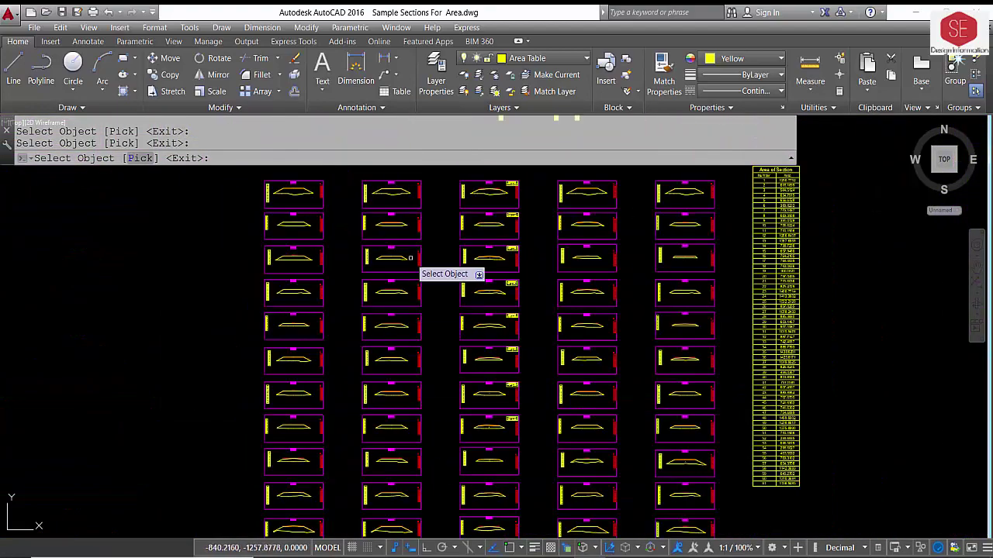
scroll(412, 331, "up", 4)
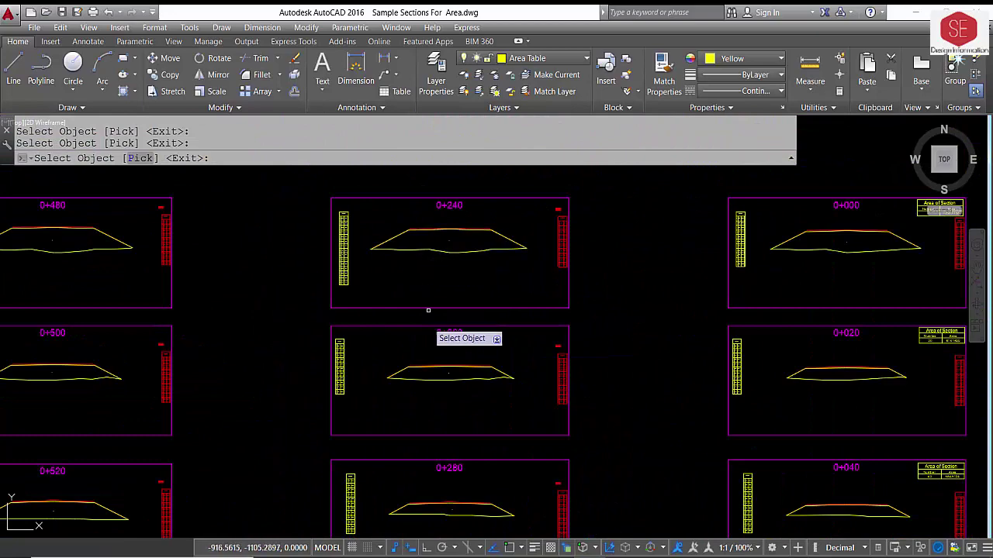
middle_click_drag(419, 385, 442, 236)
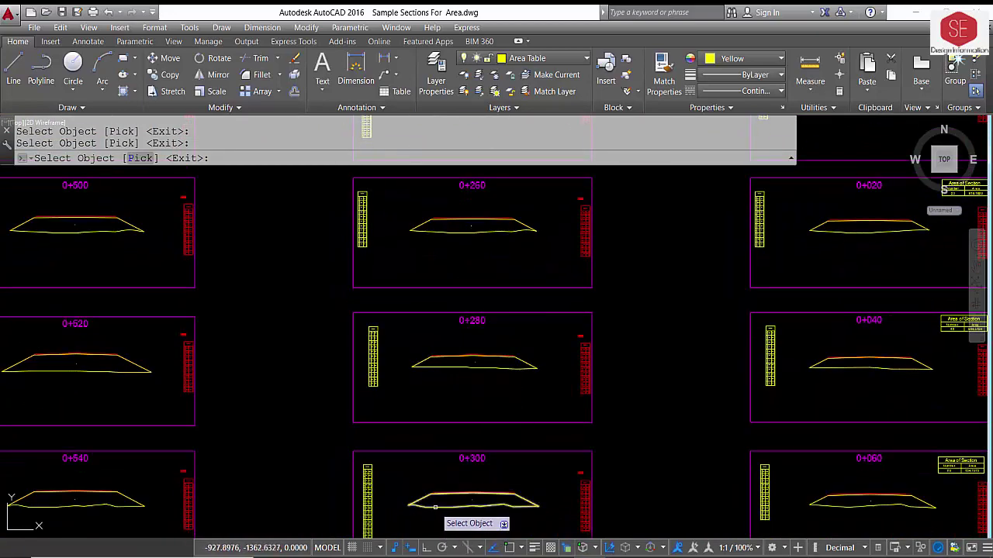
middle_click_drag(438, 509, 469, 257)
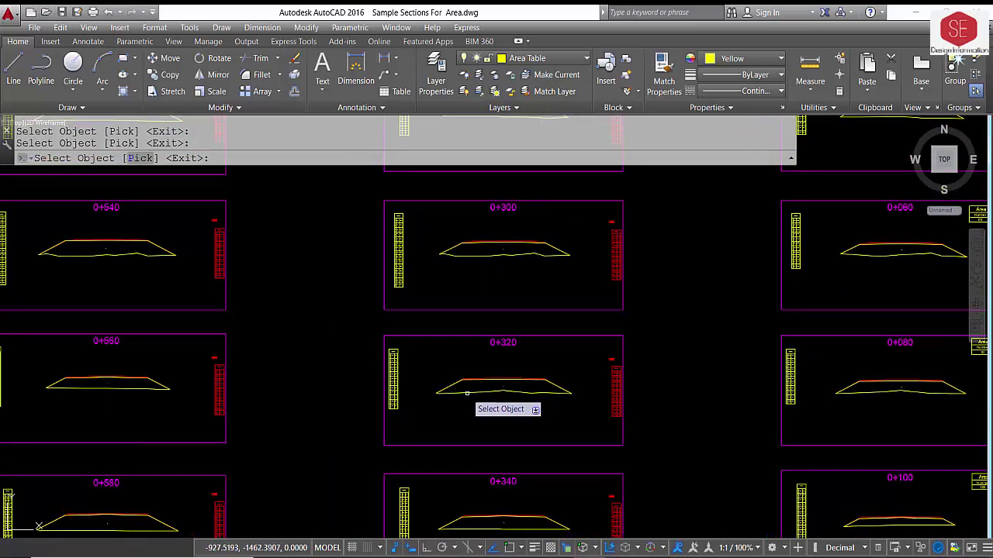
middle_click_drag(464, 543, 490, 379)
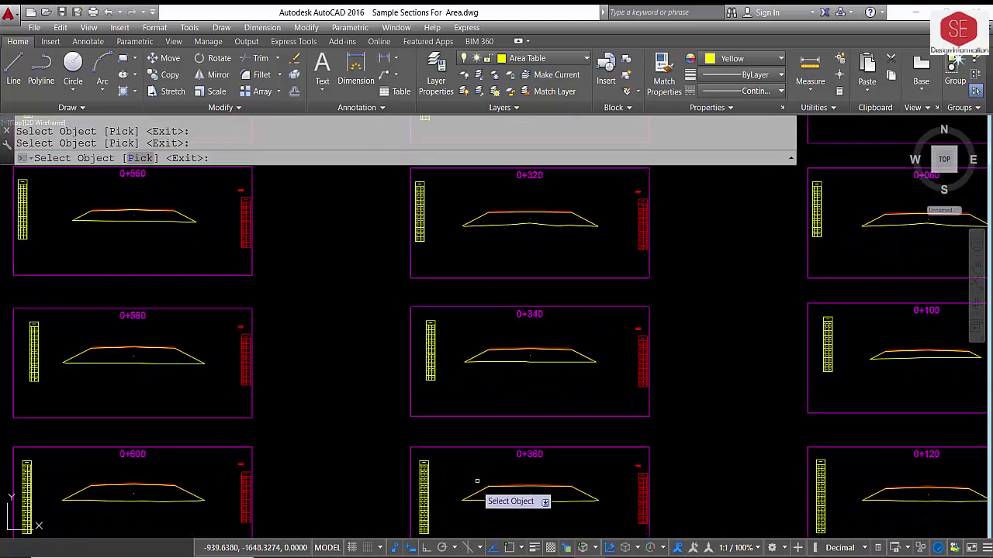
middle_click_drag(487, 497, 513, 236)
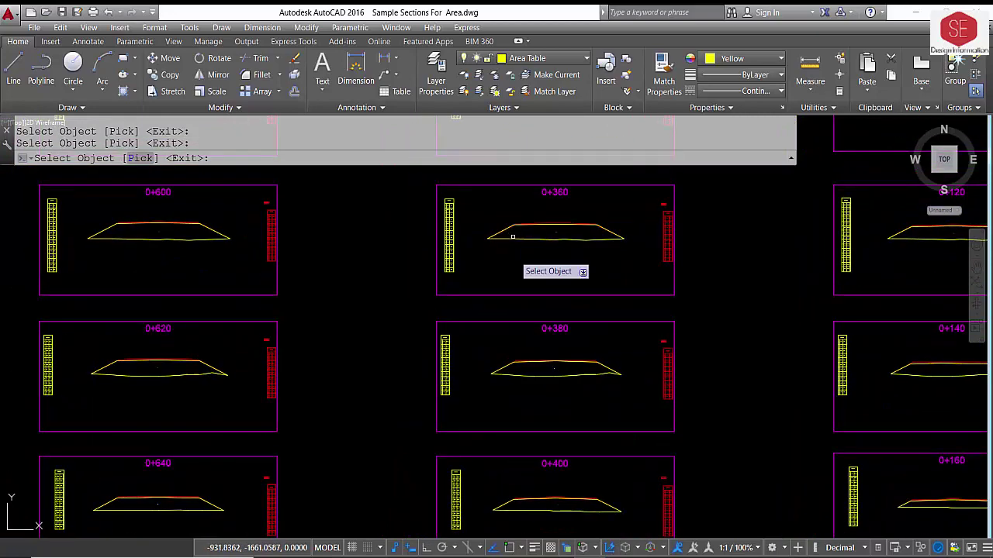
scroll(554, 361, "up", 5)
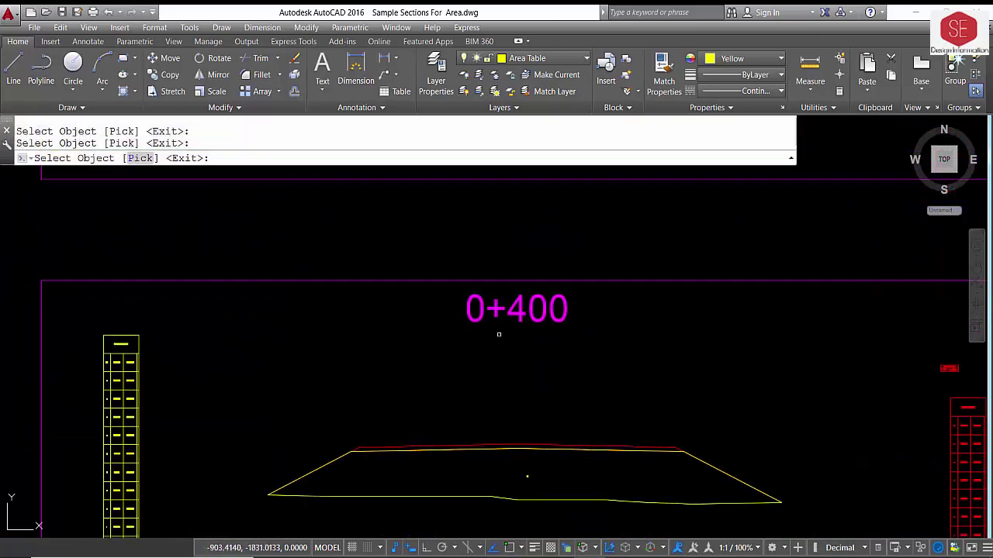
scroll(489, 497, "up", 5)
scroll(508, 388, "down", 6)
scroll(524, 353, "down", 5)
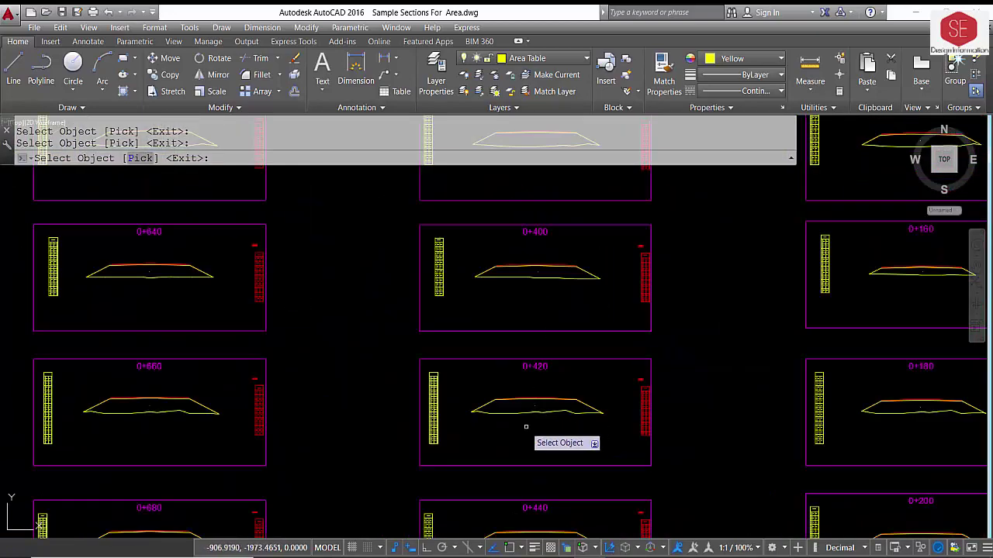
middle_click_drag(526, 426, 521, 398)
scroll(450, 299, "down", 5)
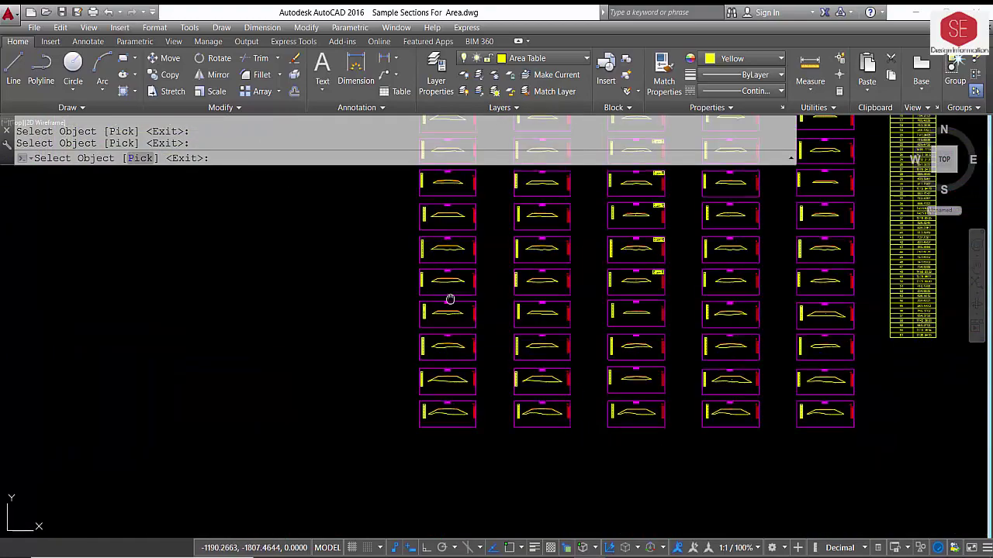
scroll(450, 298, "up", 4)
scroll(446, 380, "up", 2)
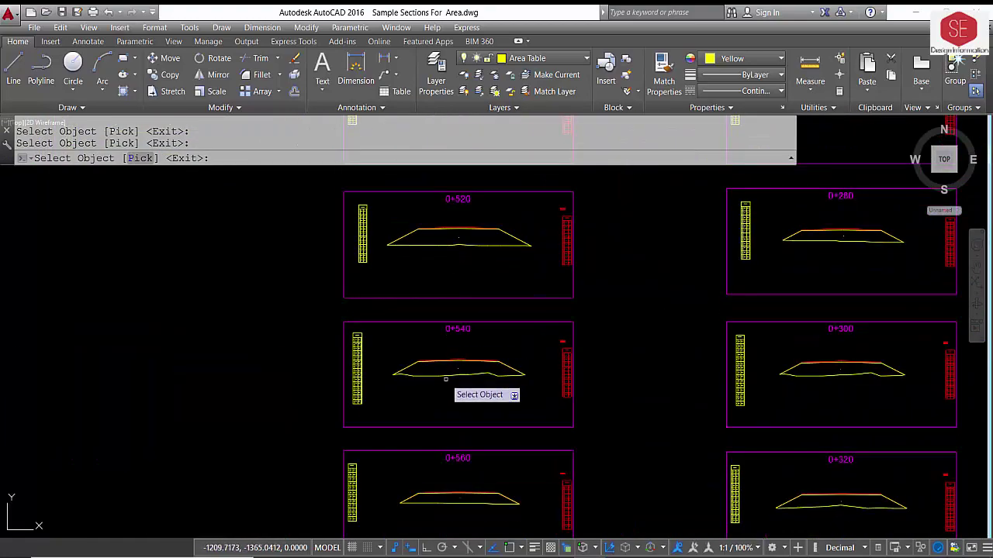
middle_click_drag(446, 380, 454, 339)
mouse_move(457, 465)
middle_mouse_down()
mouse_move(470, 422)
mouse_move(477, 291)
middle_mouse_up()
mouse_move(490, 420)
middle_mouse_down()
mouse_move(494, 288)
mouse_move(505, 288)
middle_mouse_up()
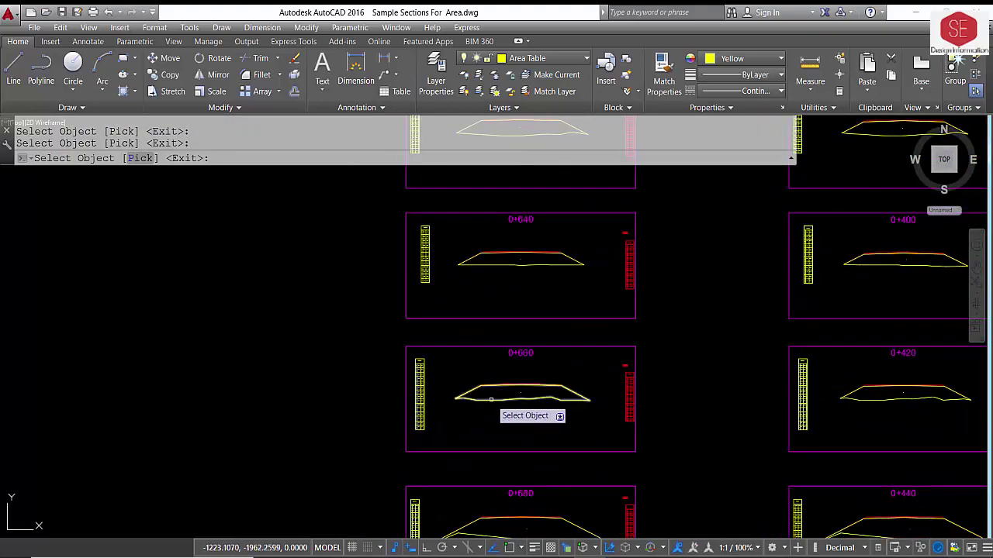
middle_click_drag(496, 395, 507, 299)
scroll(481, 469, "up", 2)
scroll(442, 438, "down", 5)
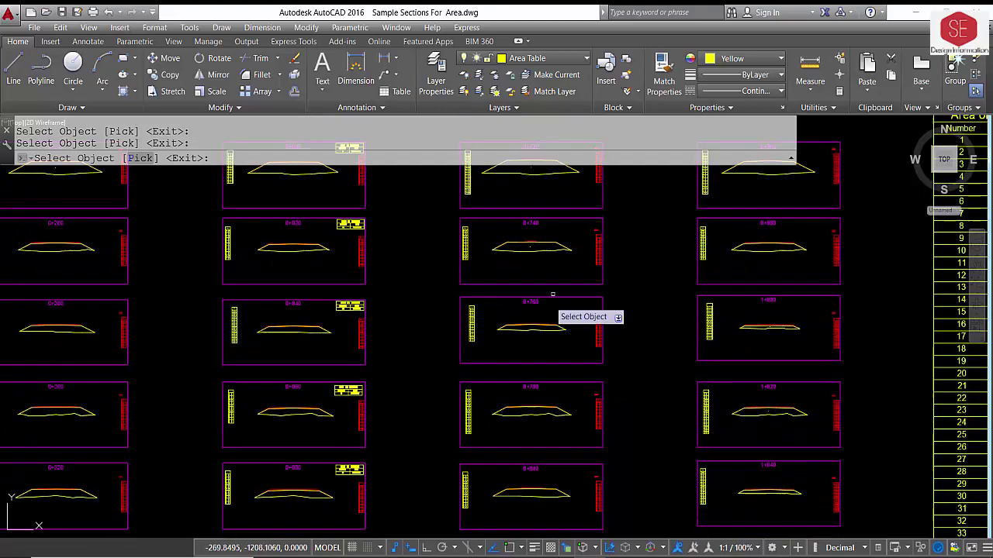
middle_click_drag(540, 413, 556, 265)
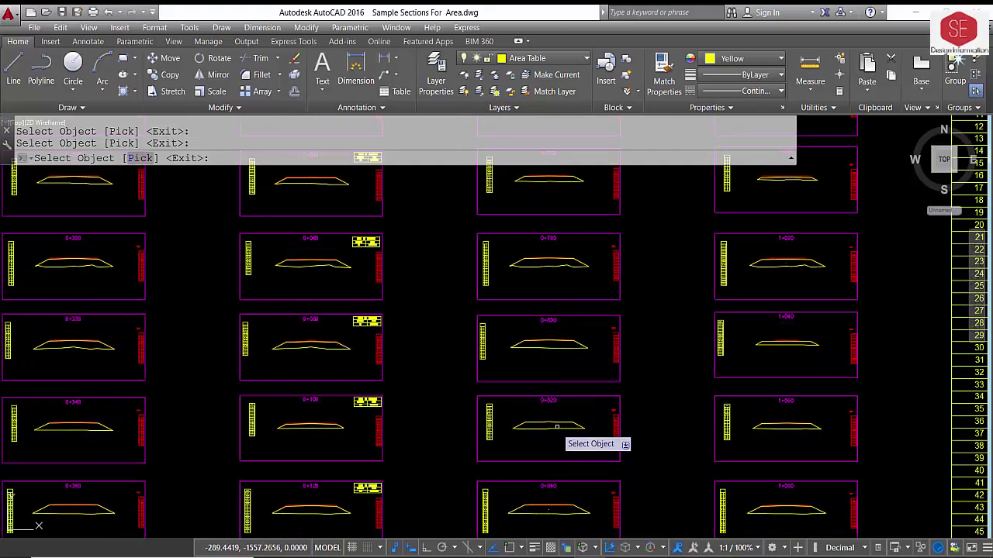
middle_click_drag(556, 427, 564, 363)
middle_click_drag(562, 433, 576, 378)
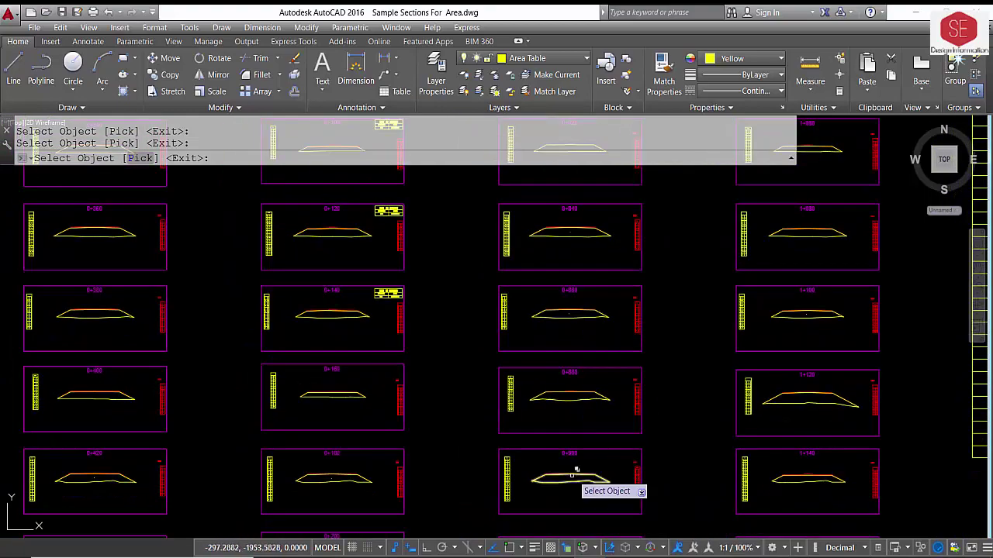
scroll(609, 310, "down", 3)
scroll(587, 217, "up", 5)
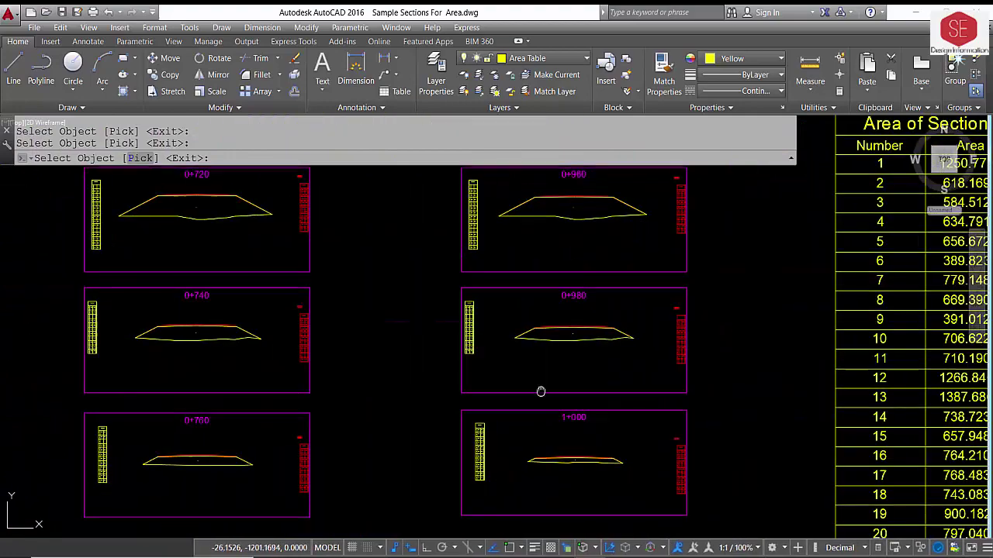
middle_click_drag(541, 391, 552, 156)
middle_click_drag(535, 434, 543, 342)
middle_click_drag(562, 419, 571, 310)
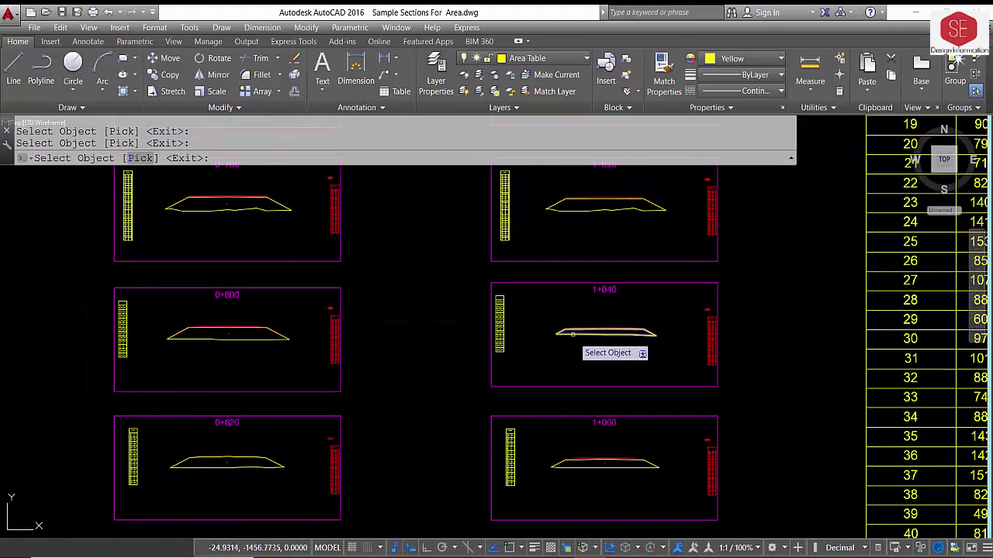
scroll(574, 332, "up", 2)
scroll(552, 461, "up", 3)
middle_click_drag(550, 462, 553, 345)
scroll(557, 232, "down", 4)
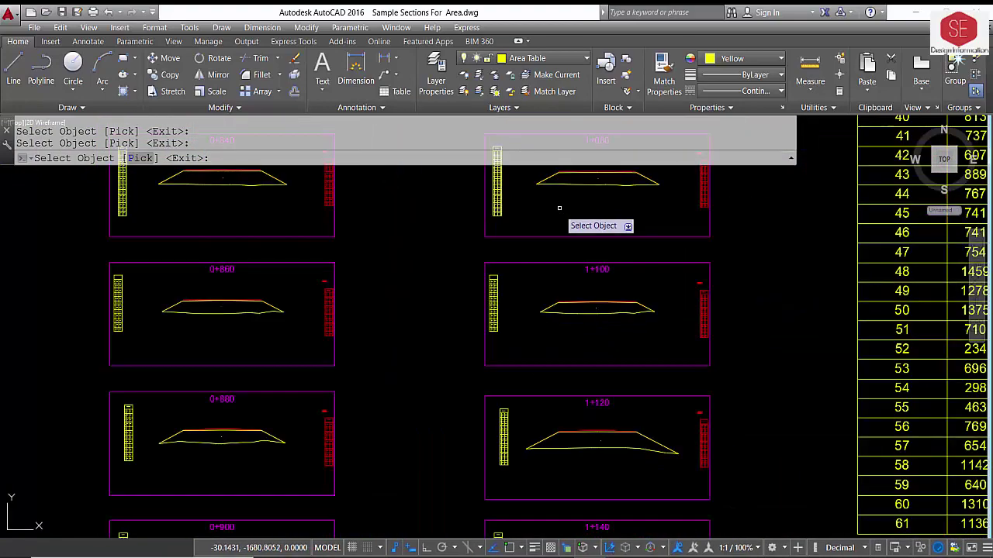
mouse_move(563, 455)
middle_mouse_down()
mouse_move(565, 344)
mouse_move(568, 373)
middle_mouse_up()
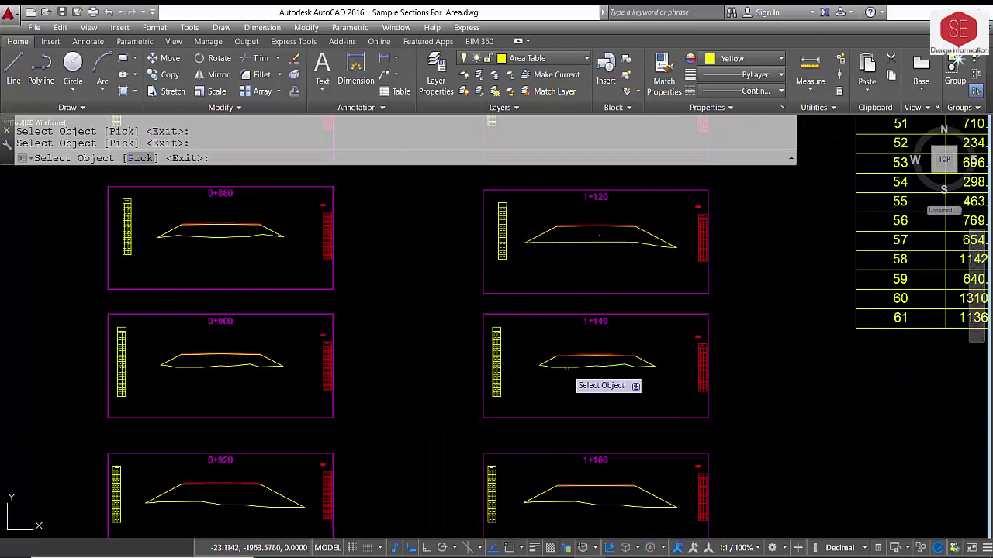
middle_click_drag(565, 422, 560, 339)
middle_click_drag(560, 466, 569, 287)
scroll(567, 352, "up", 2)
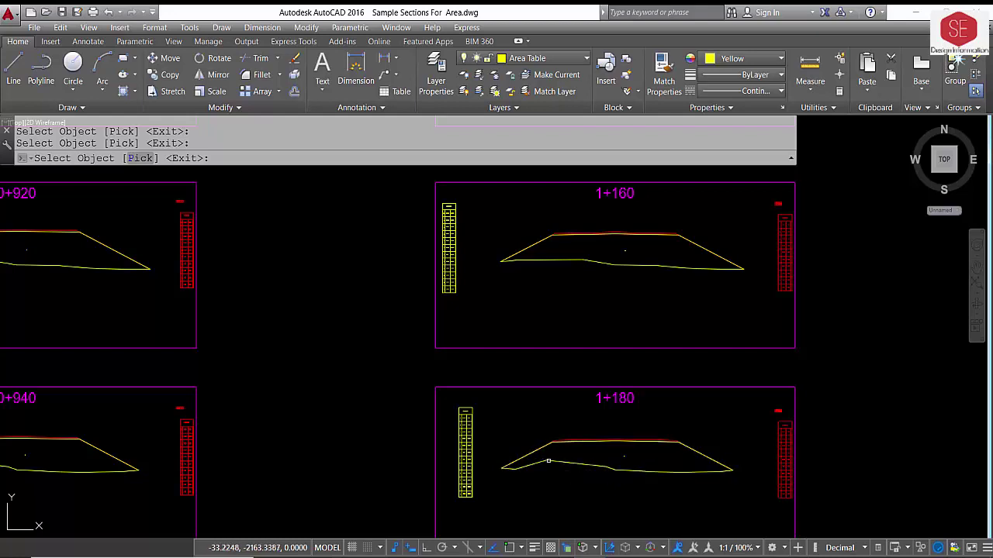
middle_click_drag(549, 461, 542, 284)
scroll(642, 295, "up", 3)
scroll(753, 326, "up", 3)
scroll(772, 348, "up", 3)
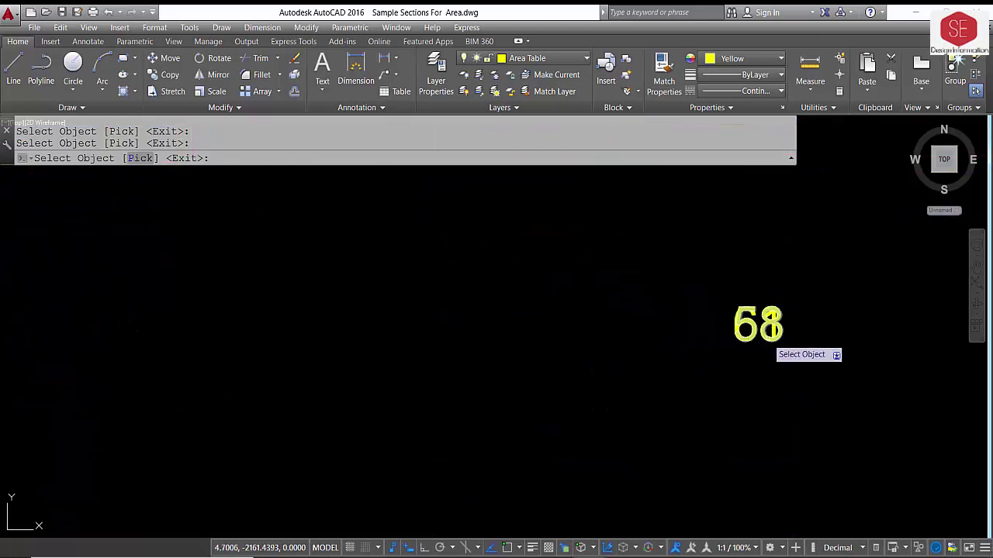
scroll(768, 337, "up", 3)
scroll(768, 311, "up", 3)
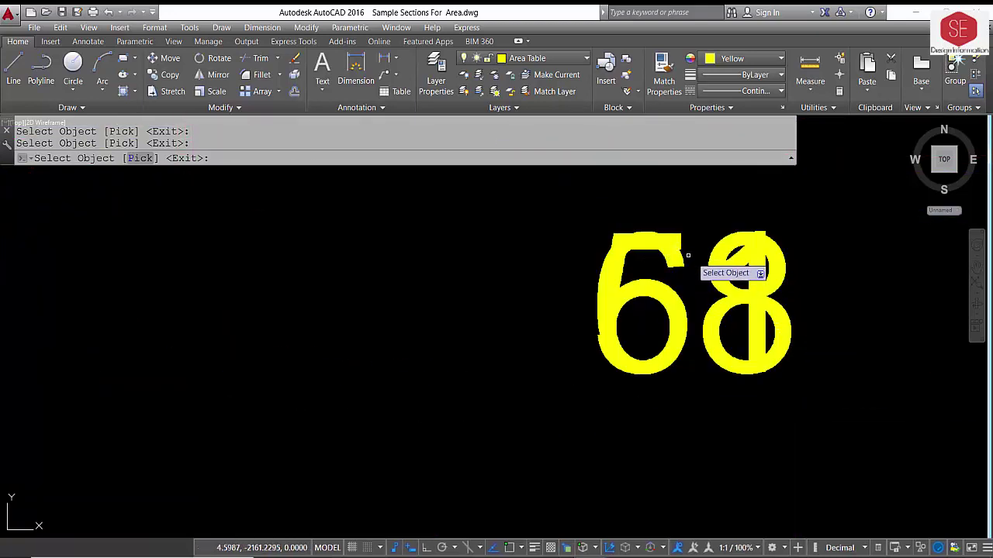
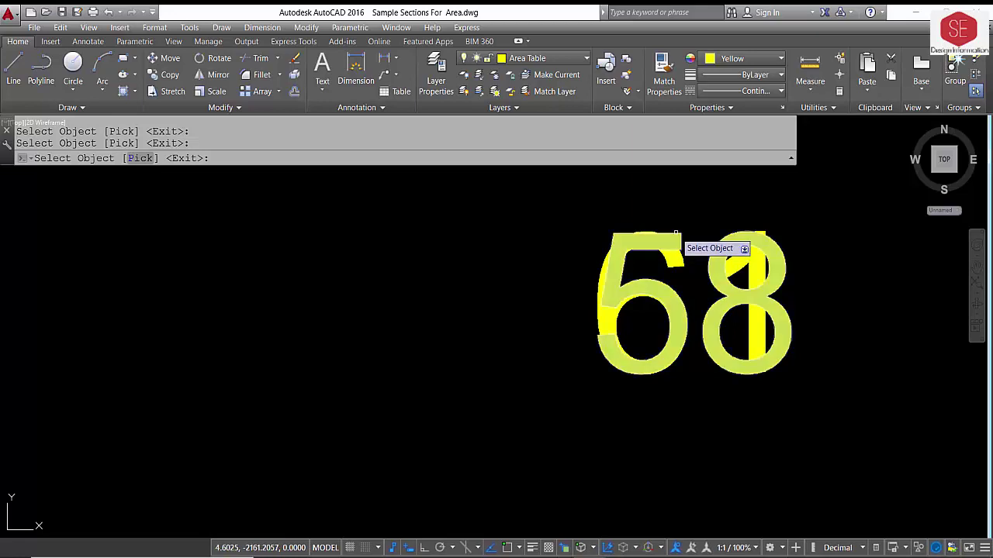
Zoom out to the whole drawing and end object selection to finish the area export
scroll(675, 234, "down", 5)
scroll(610, 266, "down", 4)
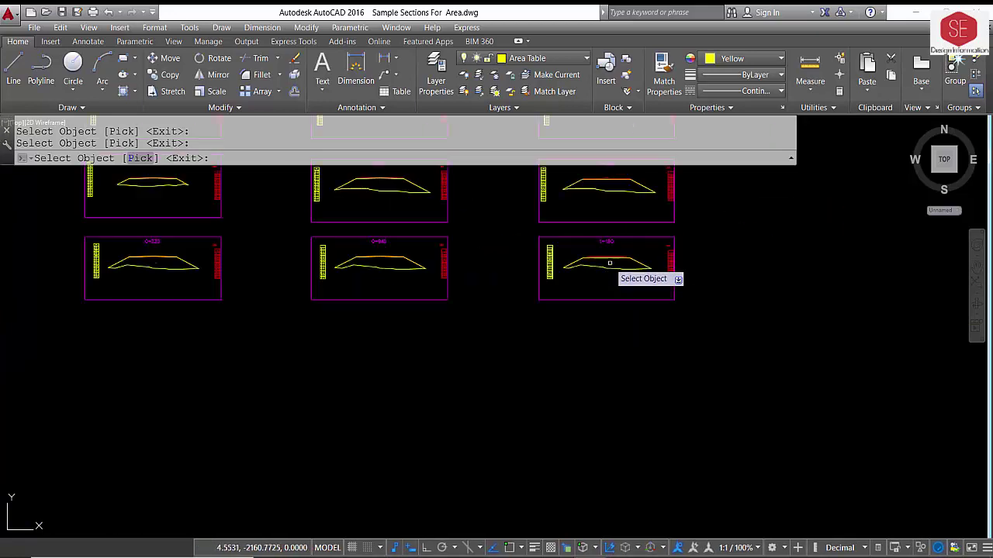
scroll(676, 283, "down", 3)
scroll(724, 245, "up", 8)
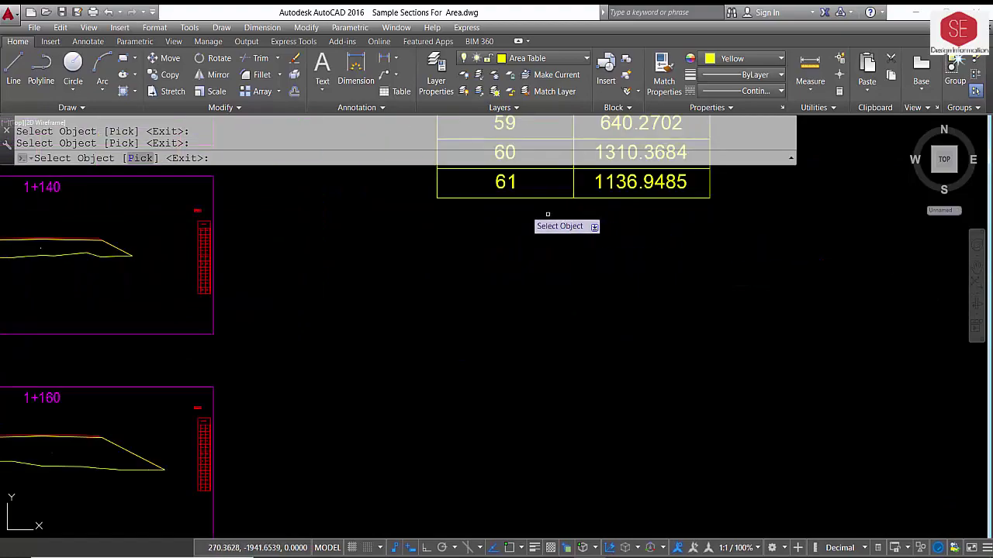
scroll(702, 262, "down", 8)
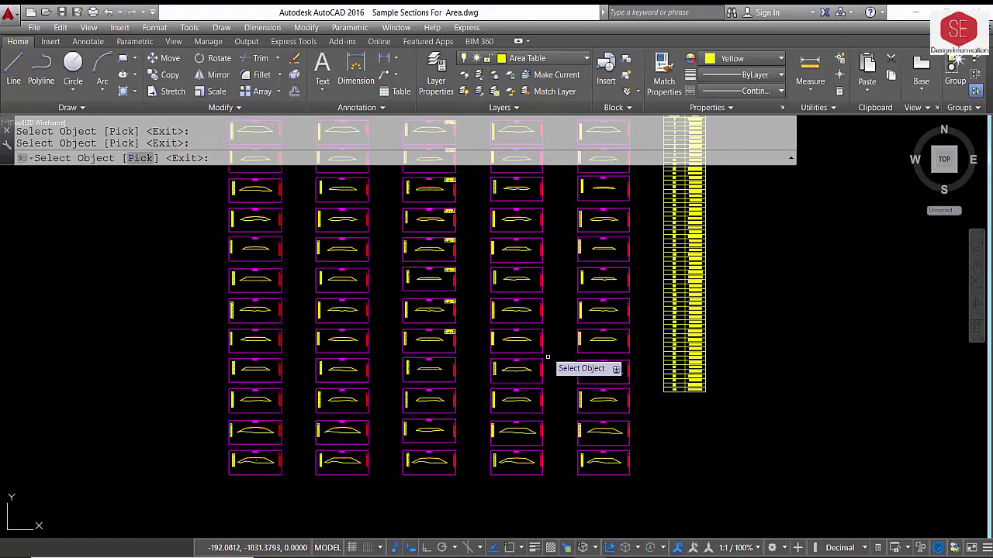
scroll(542, 240, "down", 4)
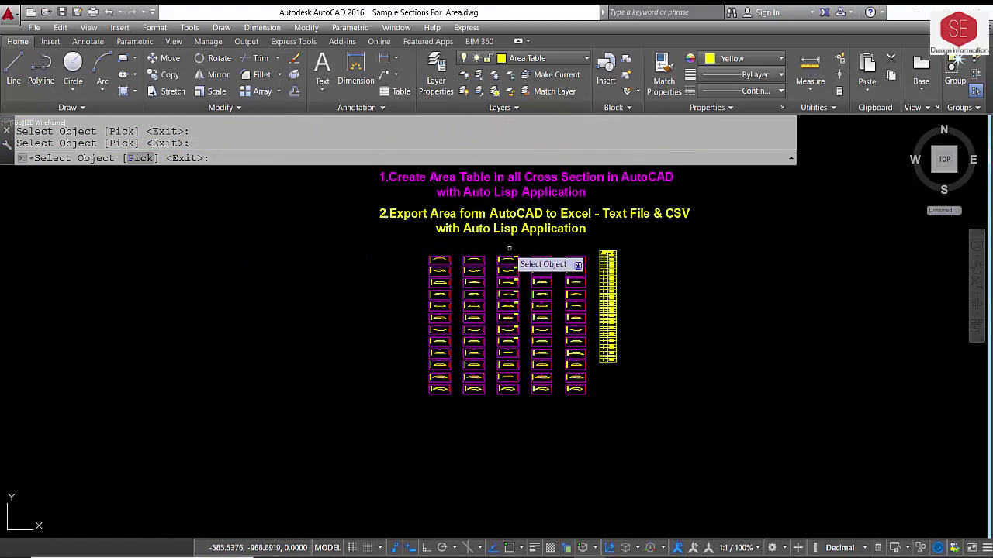
right_click(332, 241)
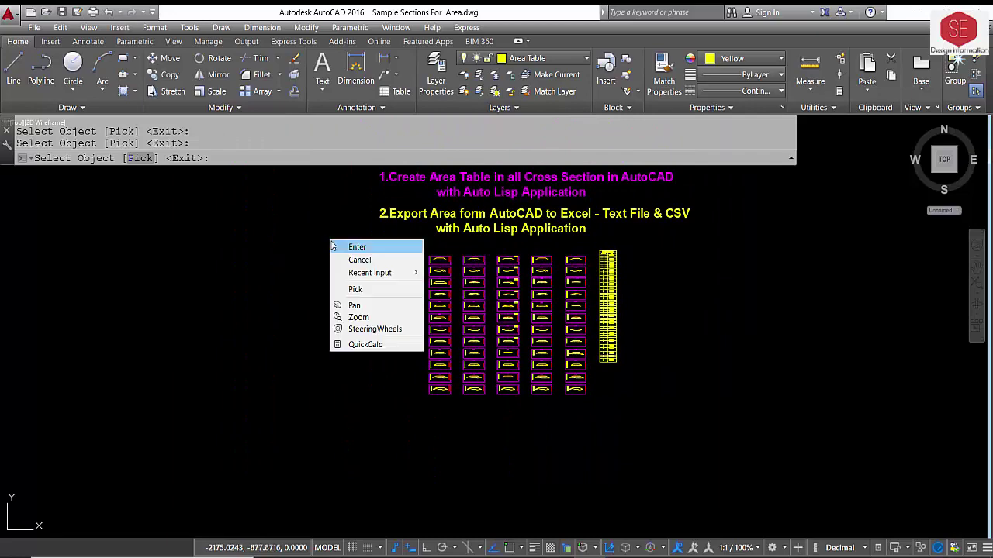
left_click(391, 248)
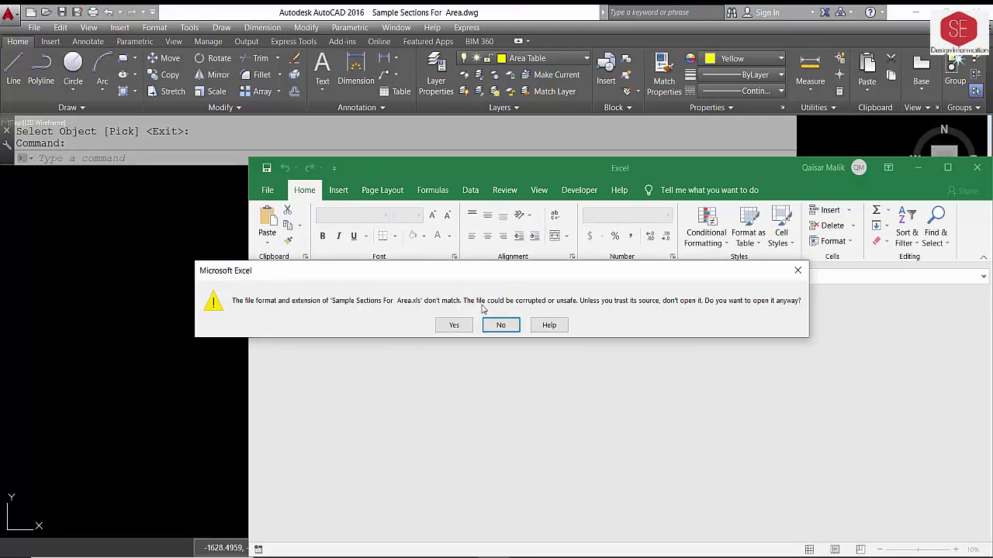
Accept the format warning and maximize the exported workbook in Excel
left_click(455, 326)
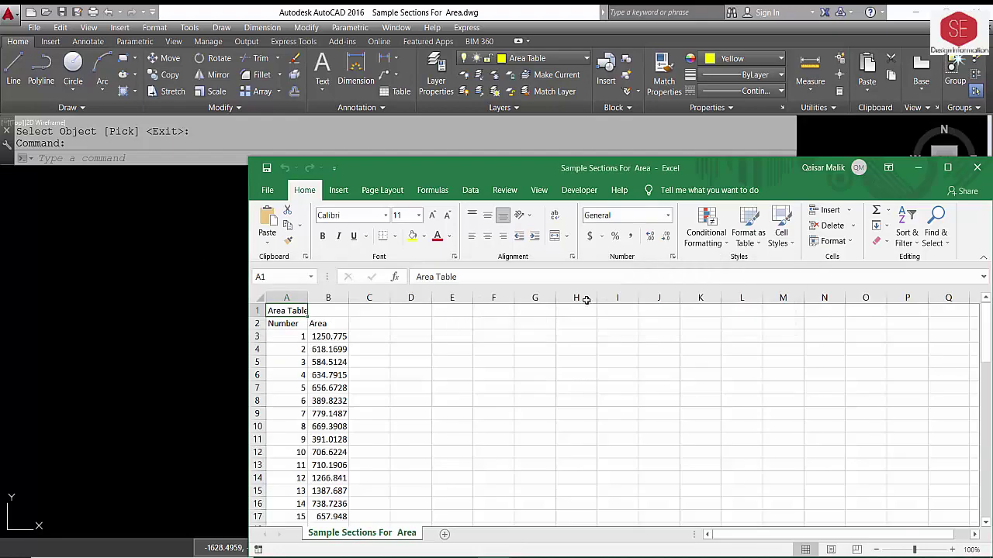
left_click(949, 169)
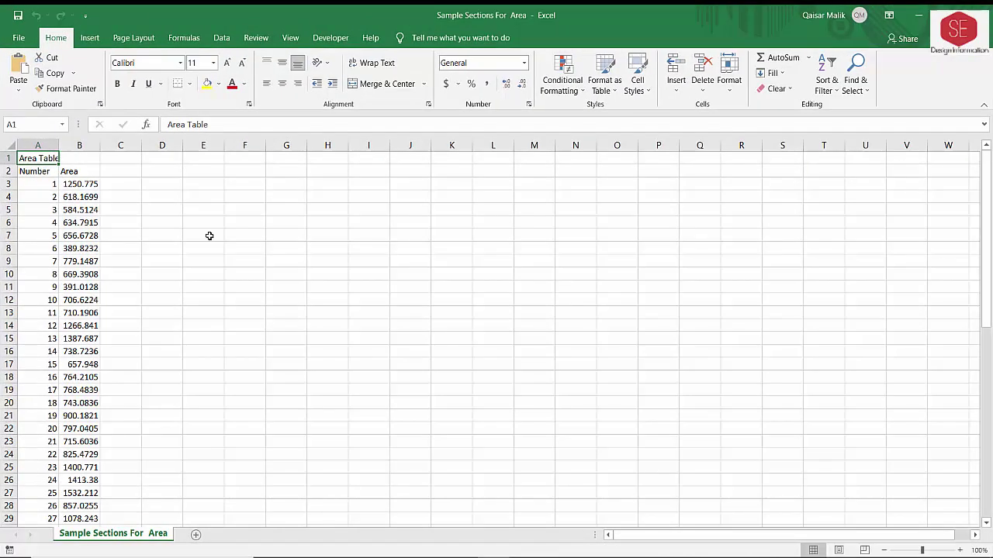
left_click(92, 188)
Scroll through the 58 numbered section areas and select cell A3
scroll(73, 313, "down", 5)
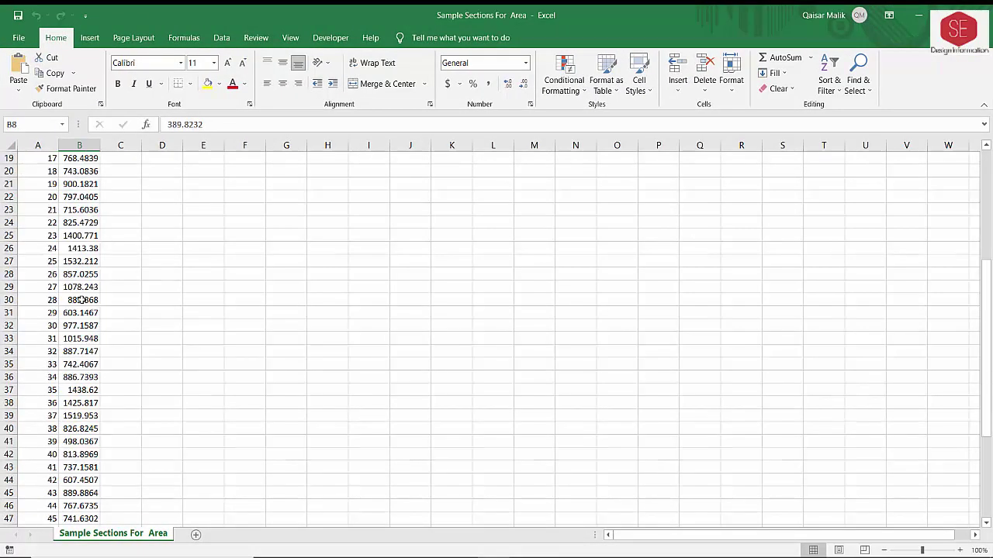
left_click(81, 299)
scroll(81, 299, "down", 4)
scroll(83, 326, "down", 6)
scroll(85, 271, "up", 4)
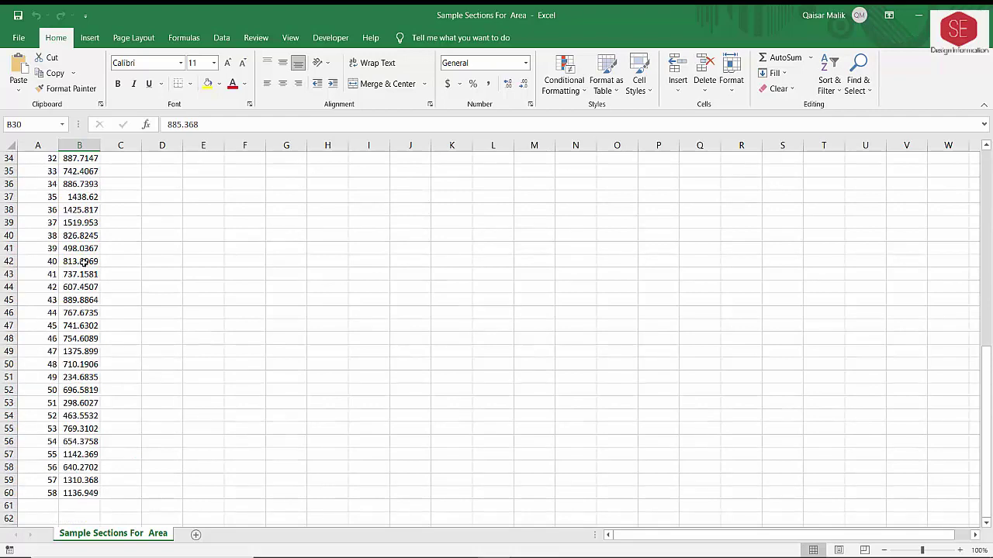
scroll(80, 232, "up", 8)
scroll(81, 155, "up", 2)
scroll(70, 167, "up", 1)
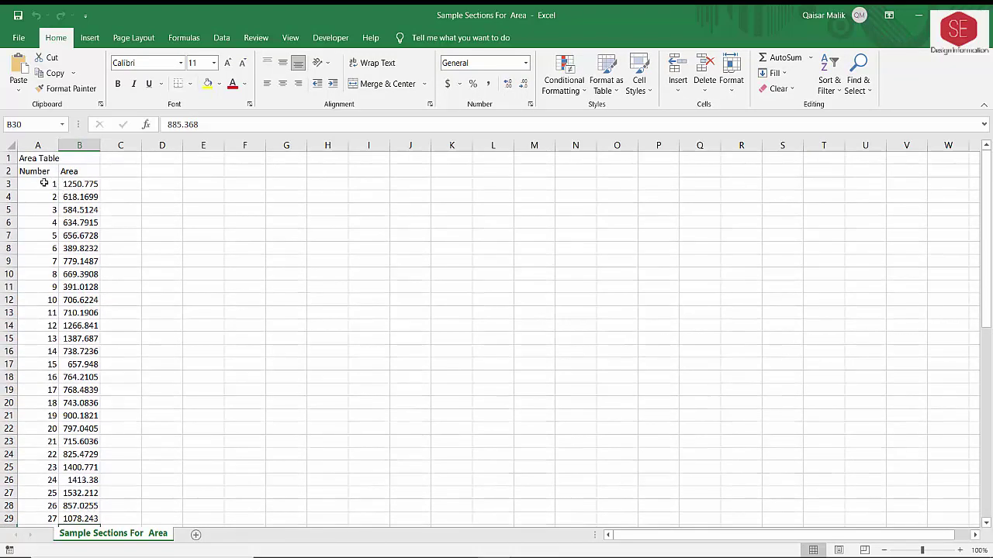
left_click(44, 183)
Enter 0, 20, 40 in A3:A5 and fill the sequence down column A
type("0")
key("Return")
type("20")
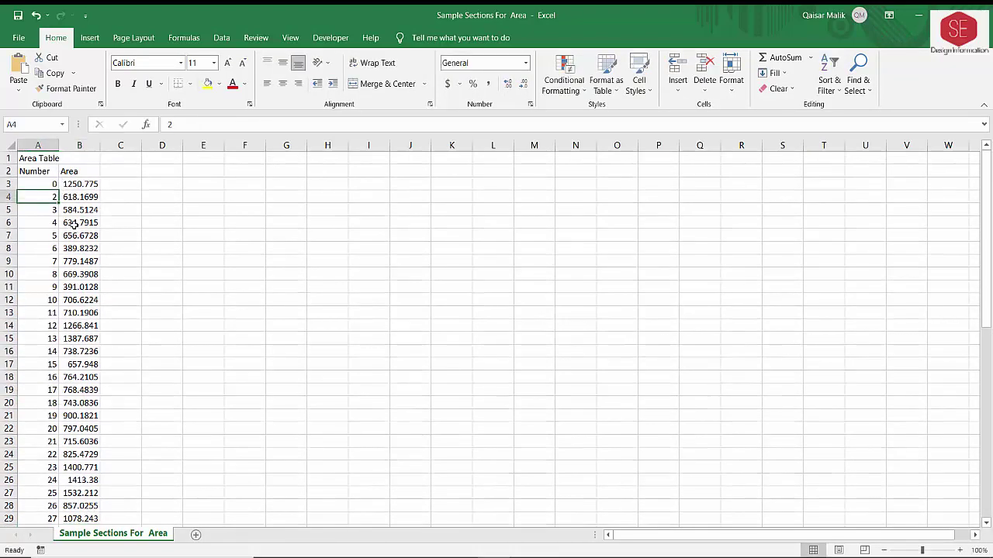
key("Return")
type("40")
key("Return")
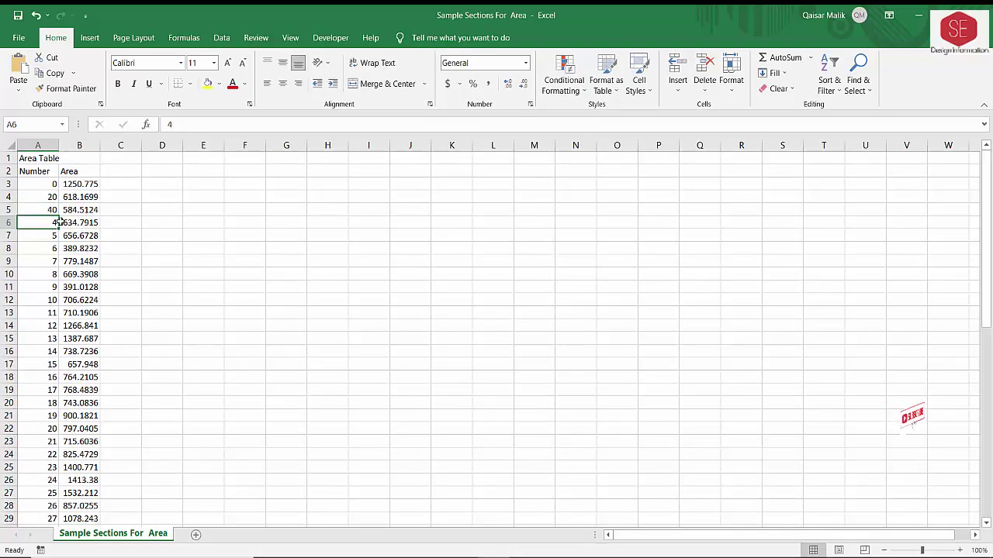
mouse_move(61, 197)
left_mouse_down()
mouse_move(58, 216)
mouse_move(51, 184)
mouse_move(29, 529)
mouse_move(35, 503)
left_mouse_up()
double_click(58, 217)
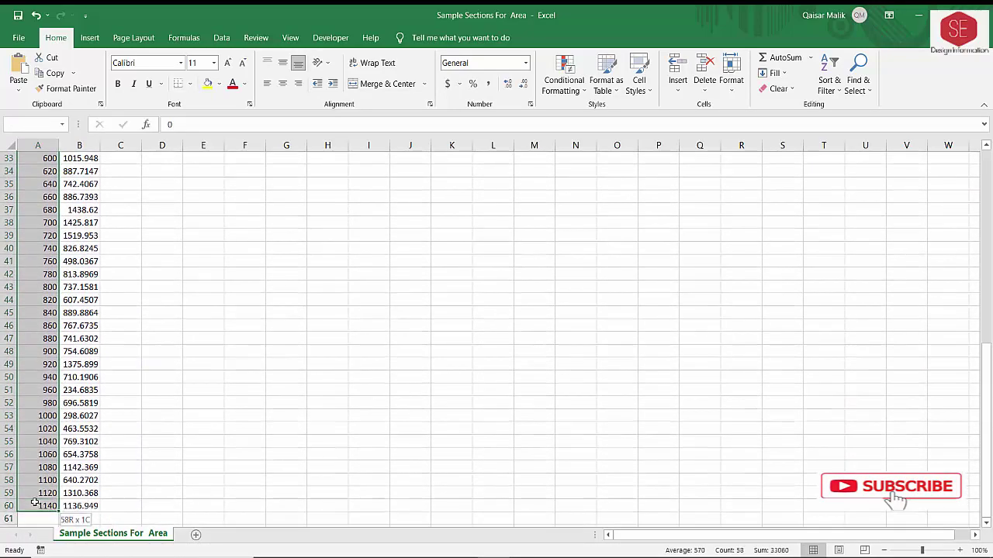
Apply the custom number format 0+000.00 to the station values
right_click(34, 497)
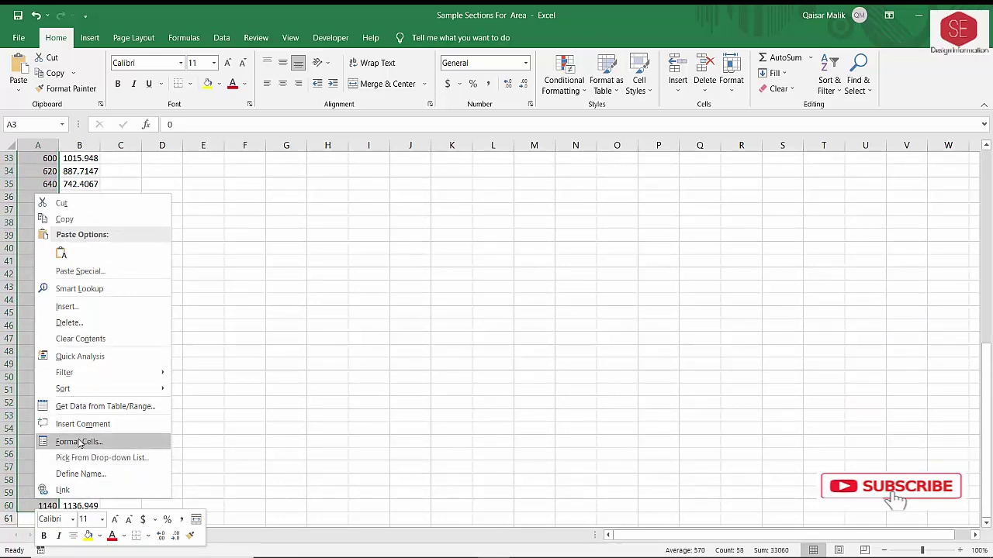
scroll(100, 301, "up", 10)
key("ctrl+1")
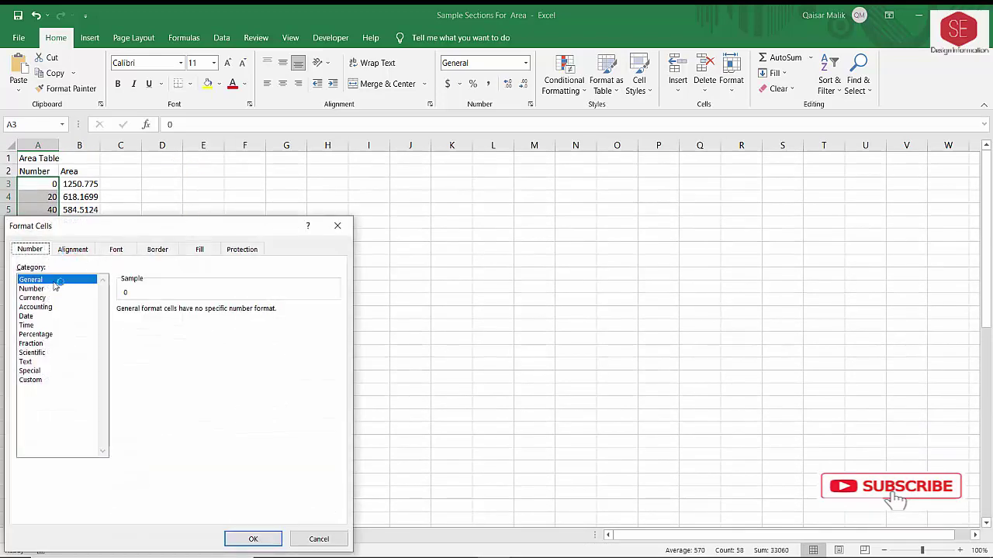
left_click(25, 379)
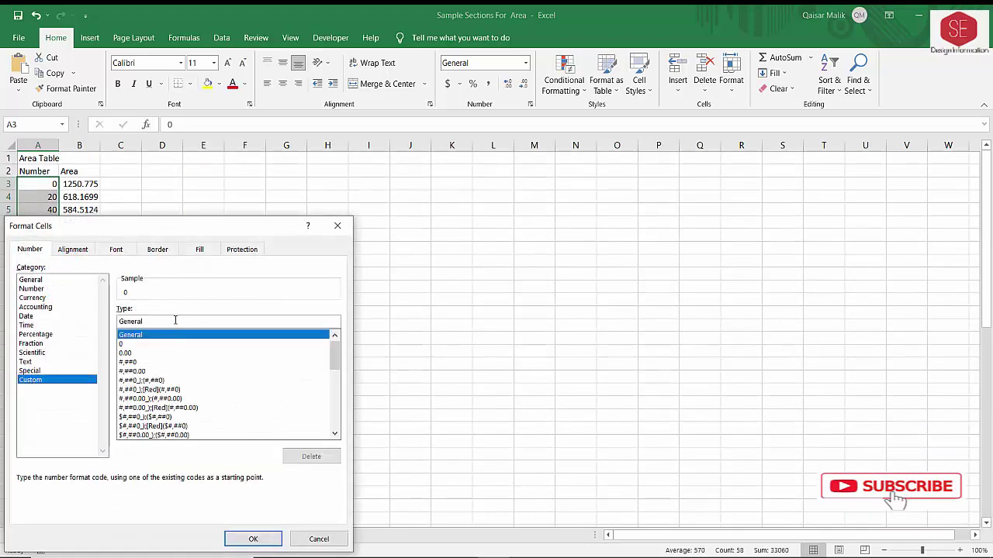
type("0+000.00")
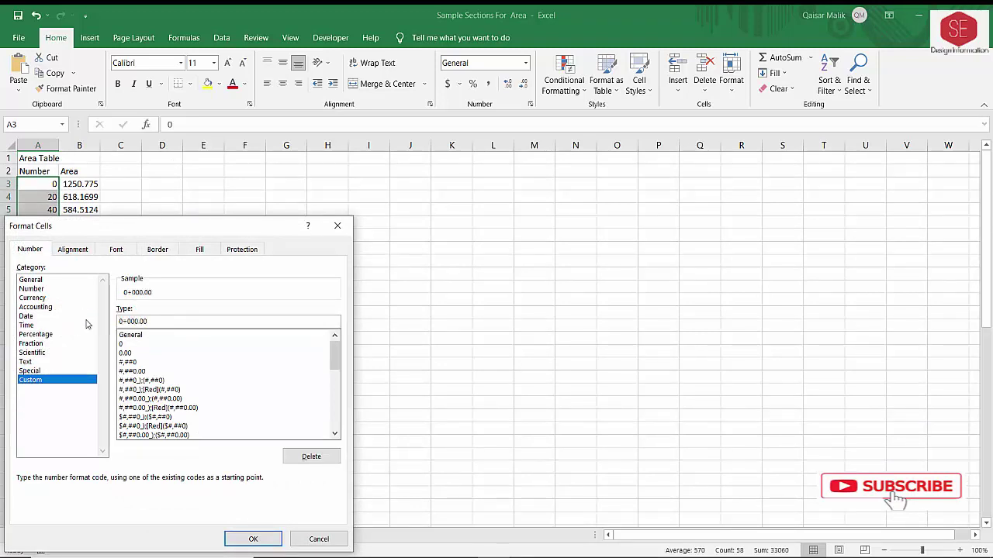
left_click(227, 538)
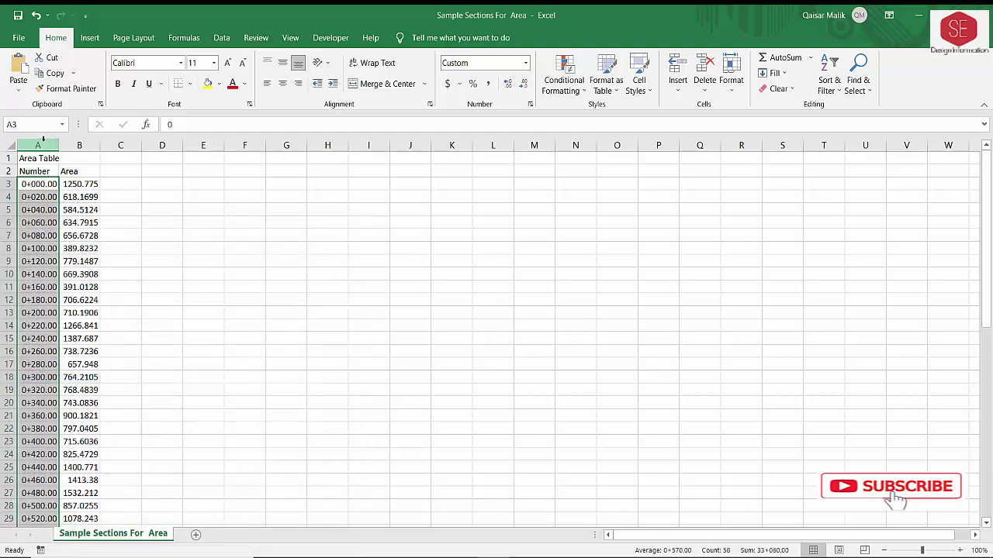
left_click_drag(44, 139, 76, 145)
Set columns A and B to width 20
right_click(76, 145)
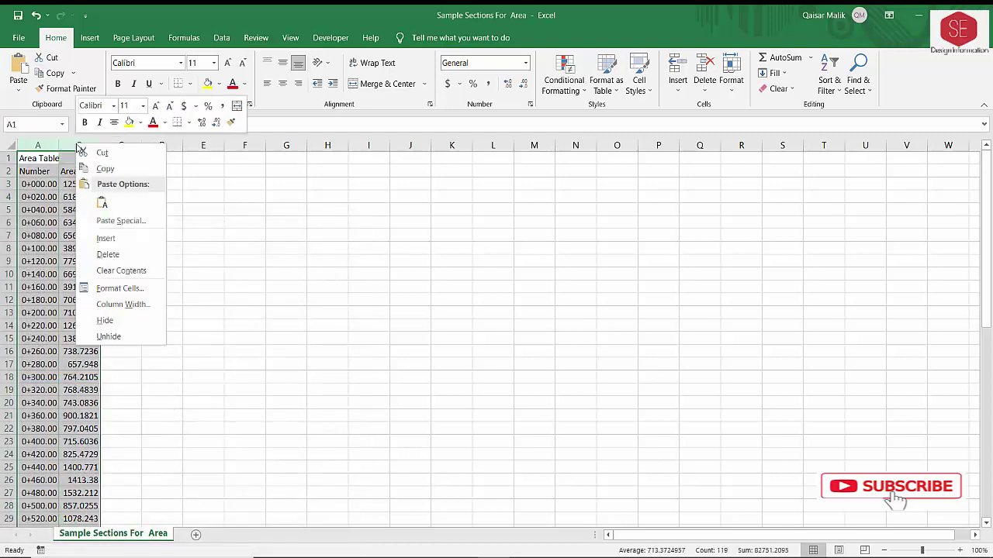
left_click(130, 306)
type("20")
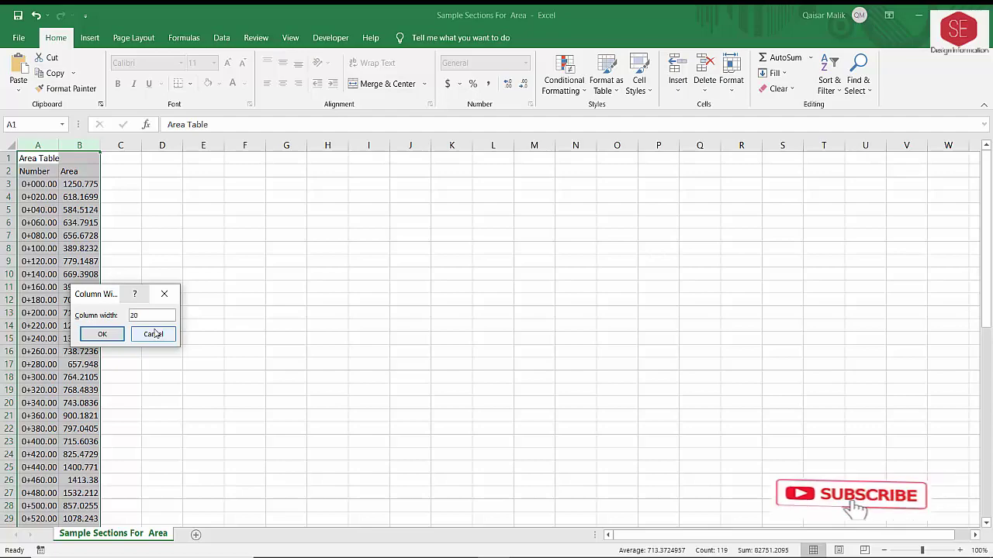
key("Return")
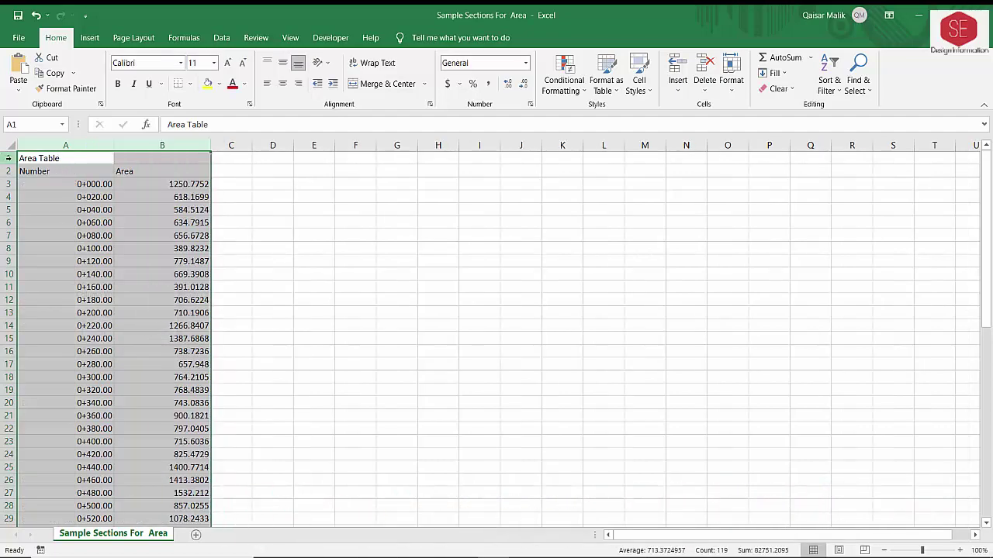
Set rows 1–60 to a row height of 25
left_click_drag(10, 159, 1, 535)
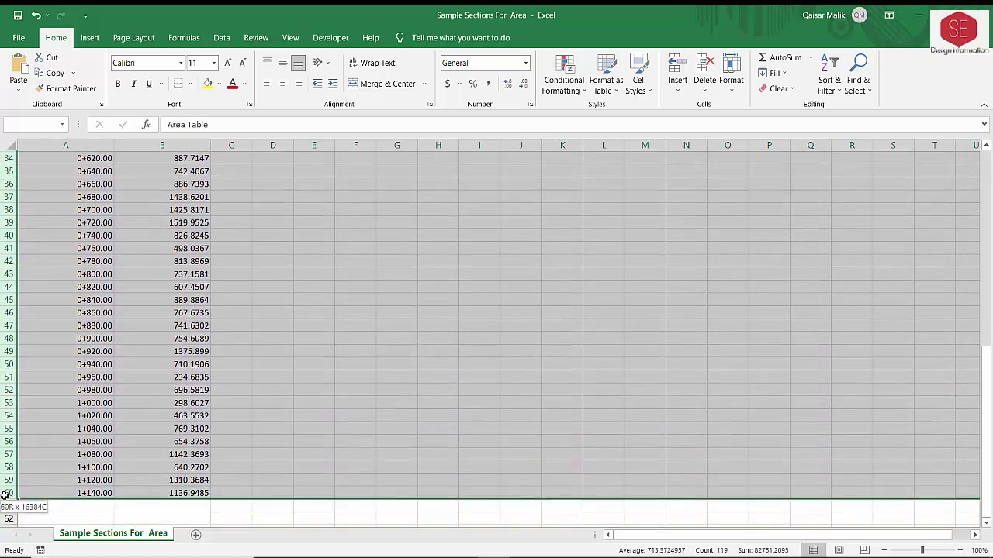
left_click_drag(1, 535, 6, 495)
right_click(6, 495)
left_click(42, 452)
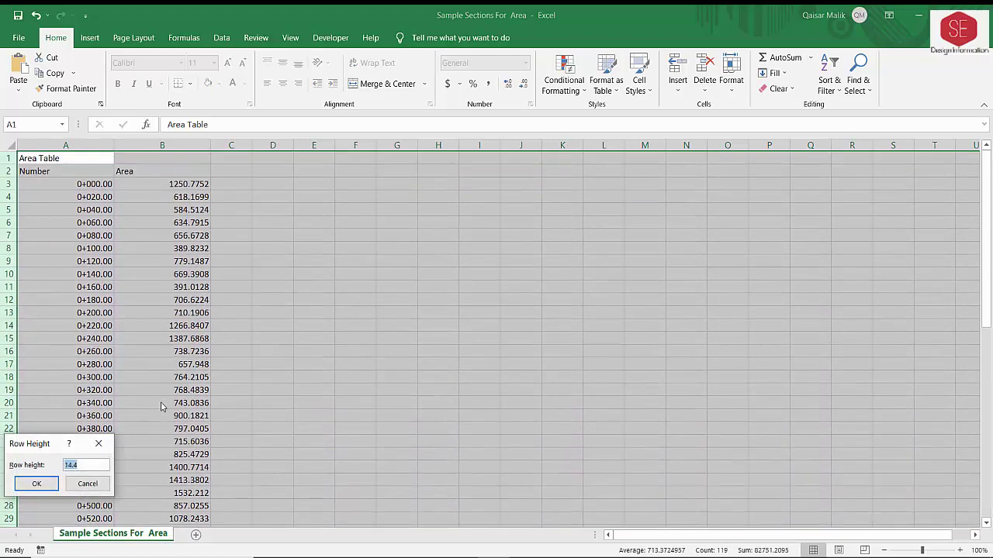
type("25")
key("Return")
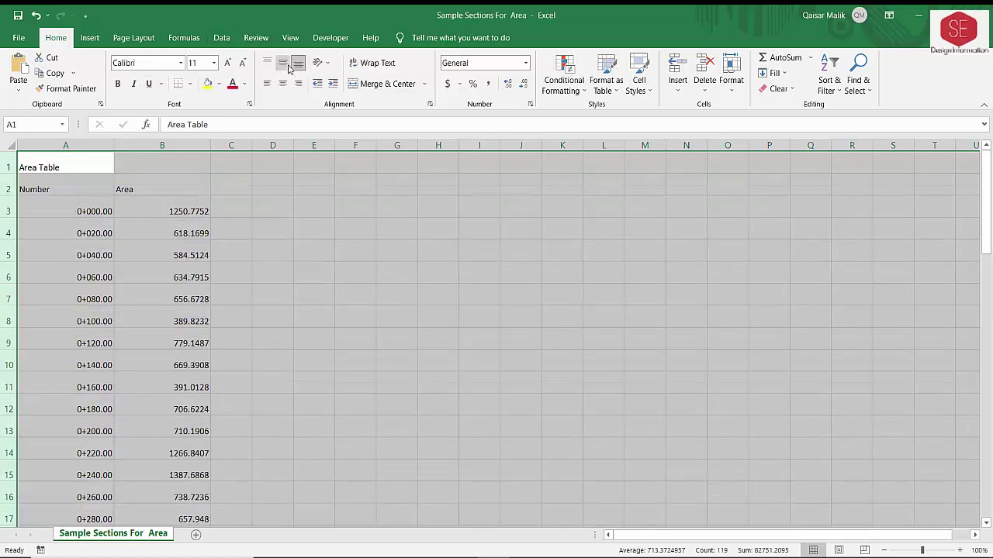
Center the sheet's cell contents vertically and horizontally
left_click(283, 64)
left_click(287, 88)
left_click(100, 214)
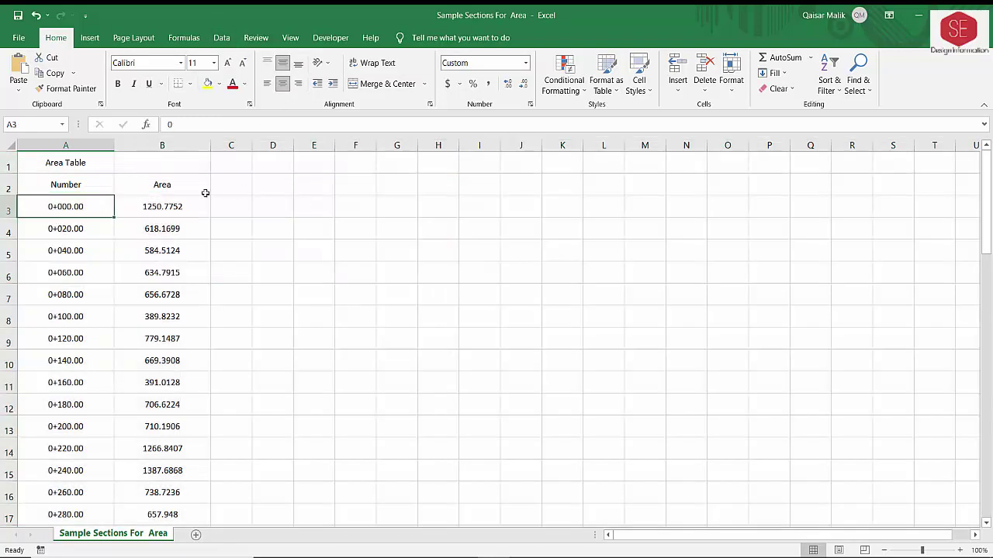
Merge and center the 'Area Table' title across columns A and B
left_click_drag(64, 172, 179, 186)
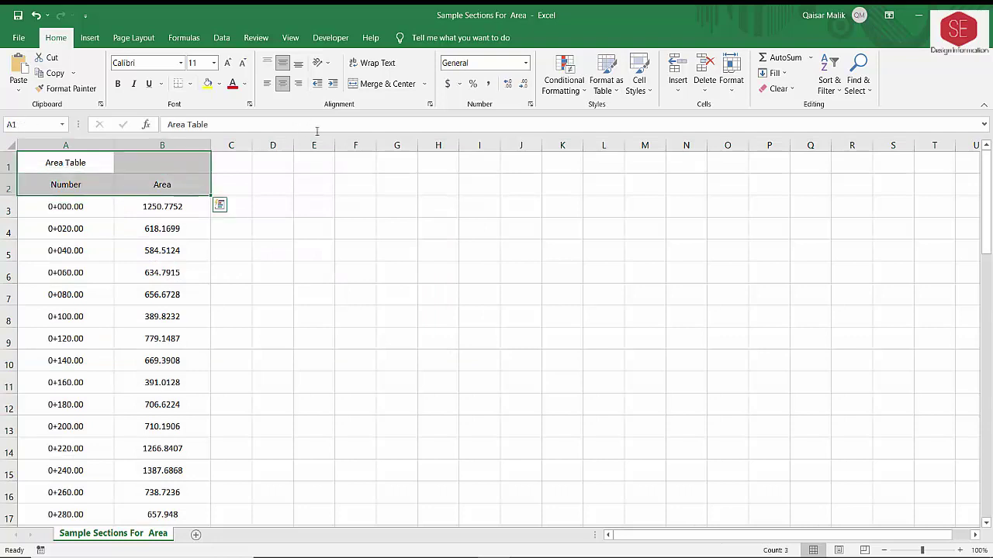
left_click(314, 206)
left_click_drag(57, 164, 141, 162)
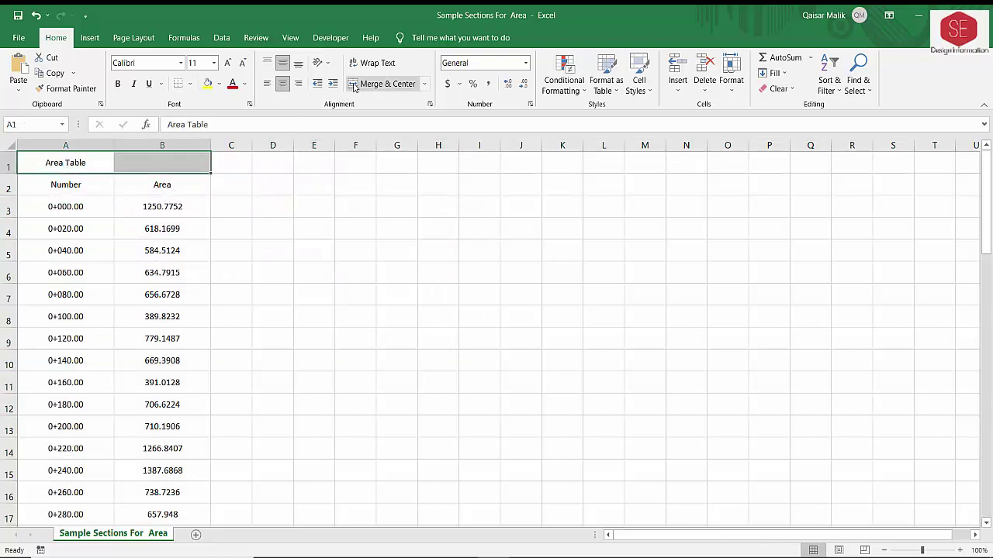
left_click(383, 83)
left_click_drag(339, 231, 314, 229)
Rename the Number column header to STATION
left_click(101, 187)
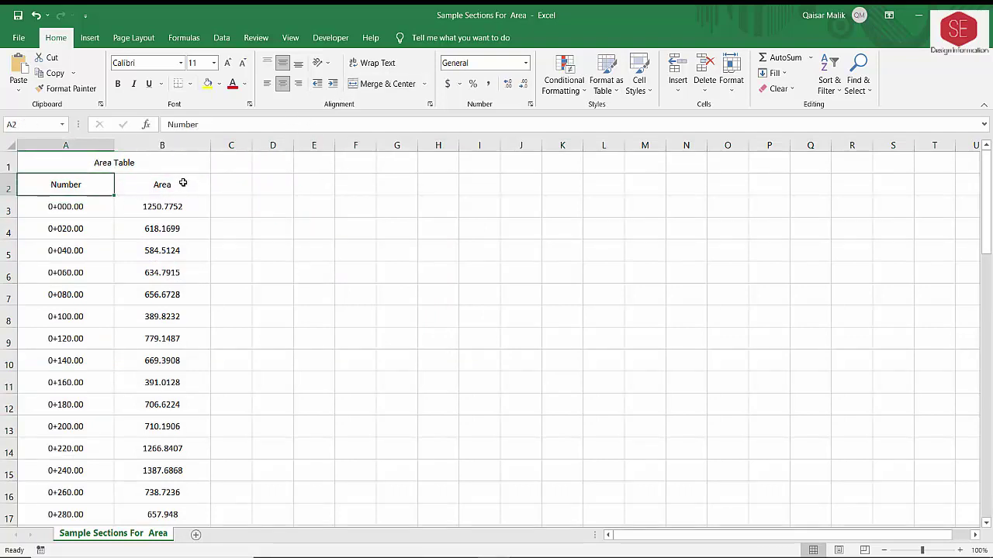
left_click(129, 181)
left_click(103, 181)
type("s")
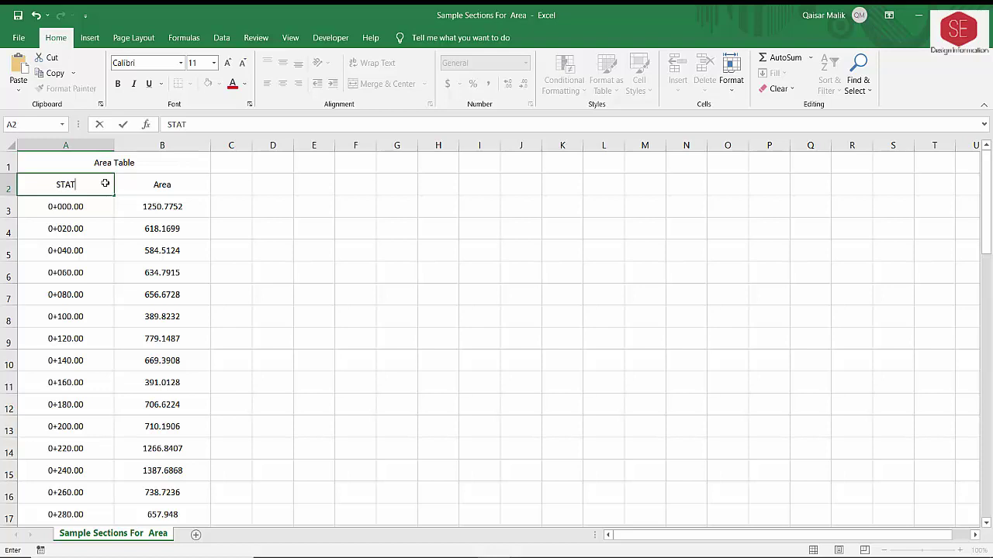
left_click(331, 316)
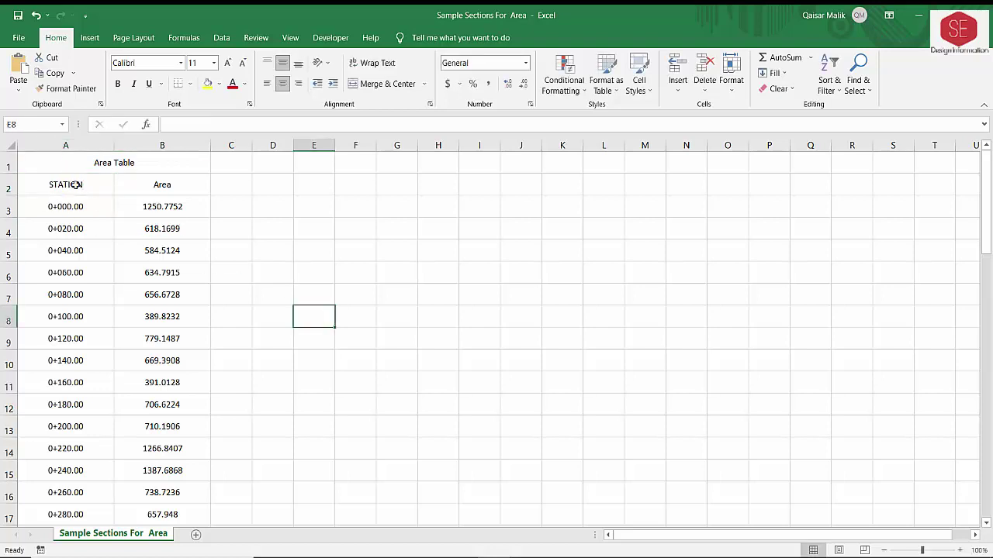
left_click(162, 229)
Review the STATION header, first station 0+000.00 and first area 1250.7752
left_click(72, 184)
left_click(73, 208)
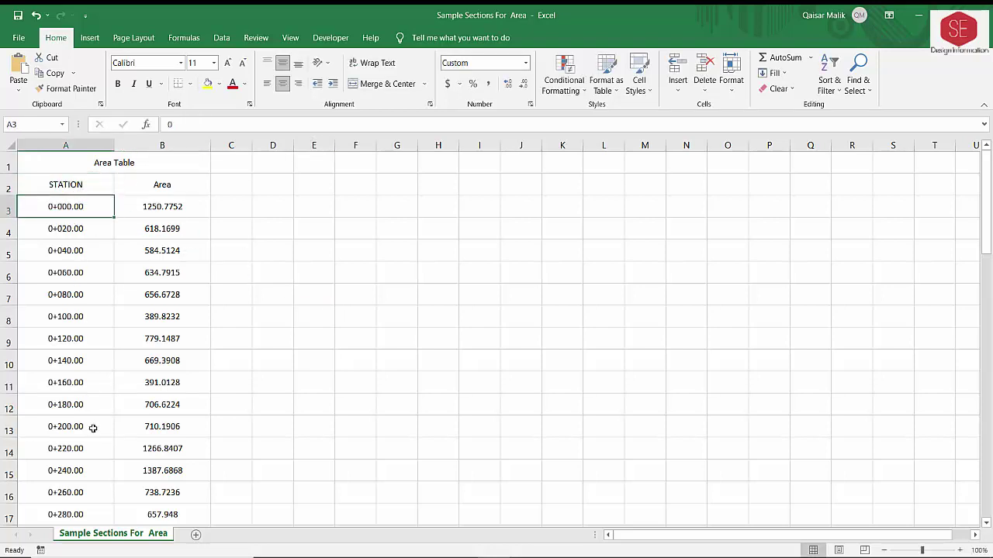
left_click(183, 207)
scroll(186, 326, "down", 6)
scroll(184, 317, "down", 7)
scroll(175, 317, "down", 8)
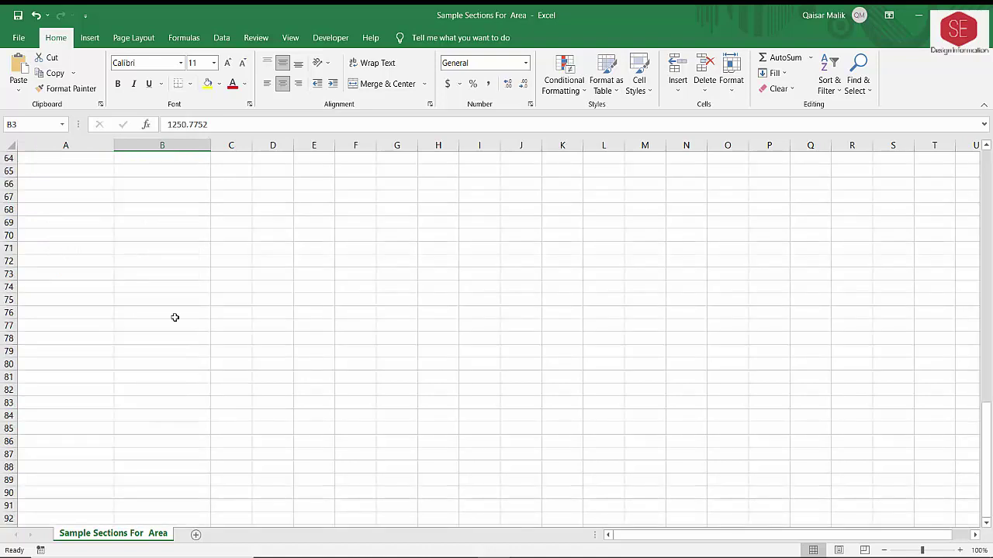
scroll(171, 295, "up", 7)
scroll(166, 272, "up", 7)
scroll(155, 248, "up", 6)
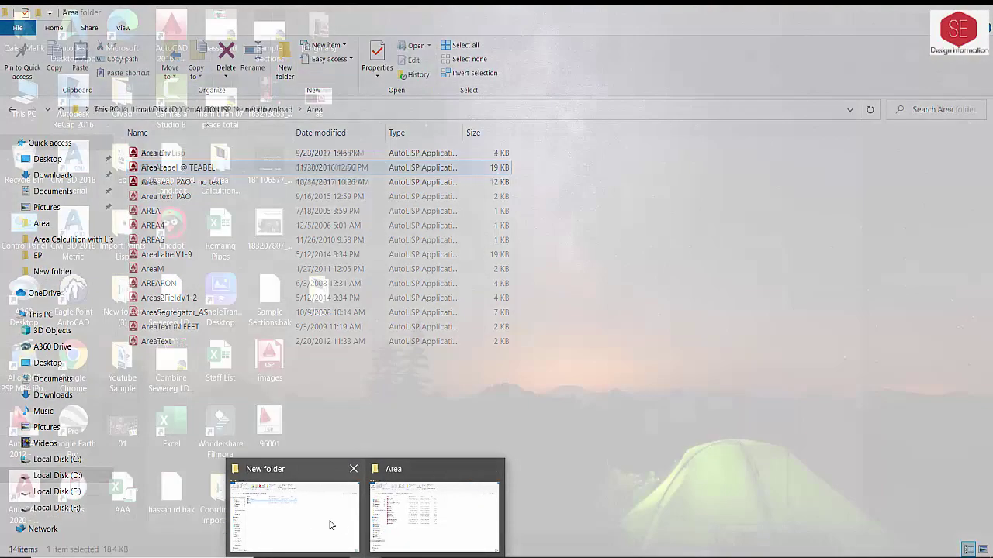
Reopen the Sample Sections For Area workbook from the project folder, then close Excel
left_click(326, 521)
left_click(9, 110)
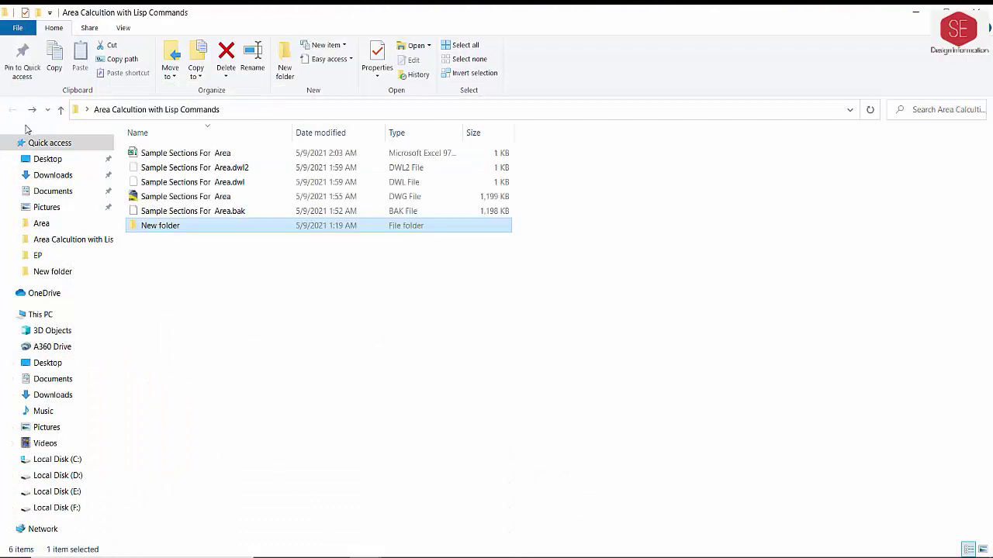
left_click(141, 152)
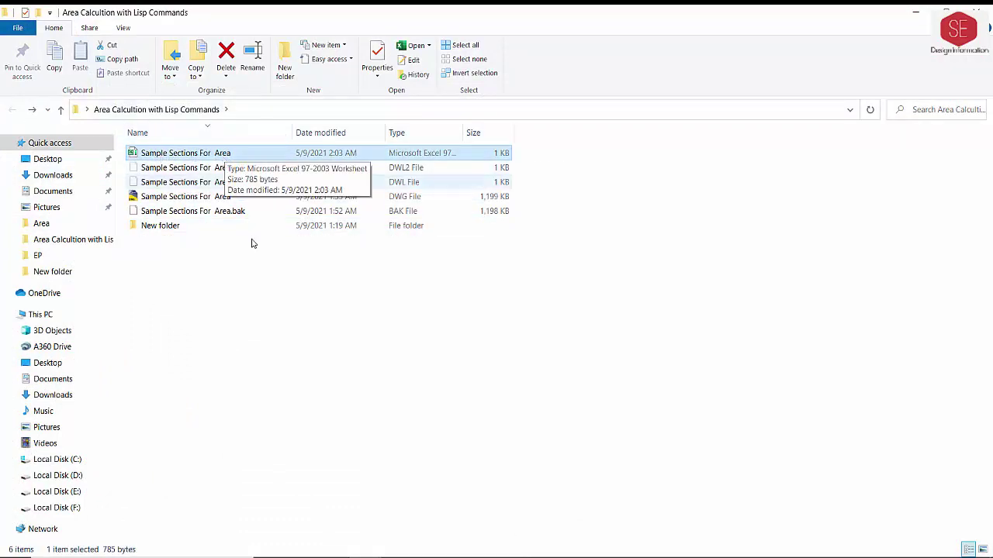
double_click(186, 153)
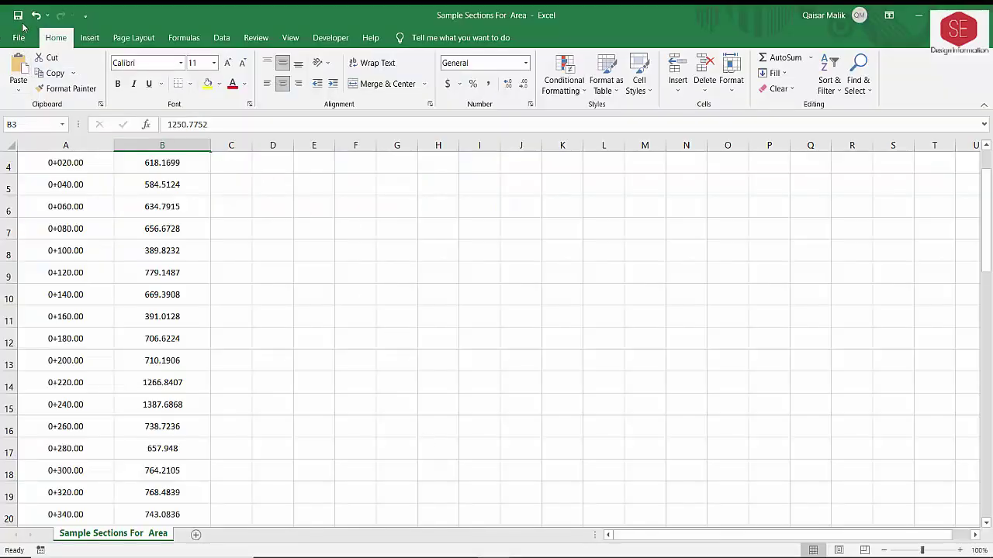
left_click(973, 15)
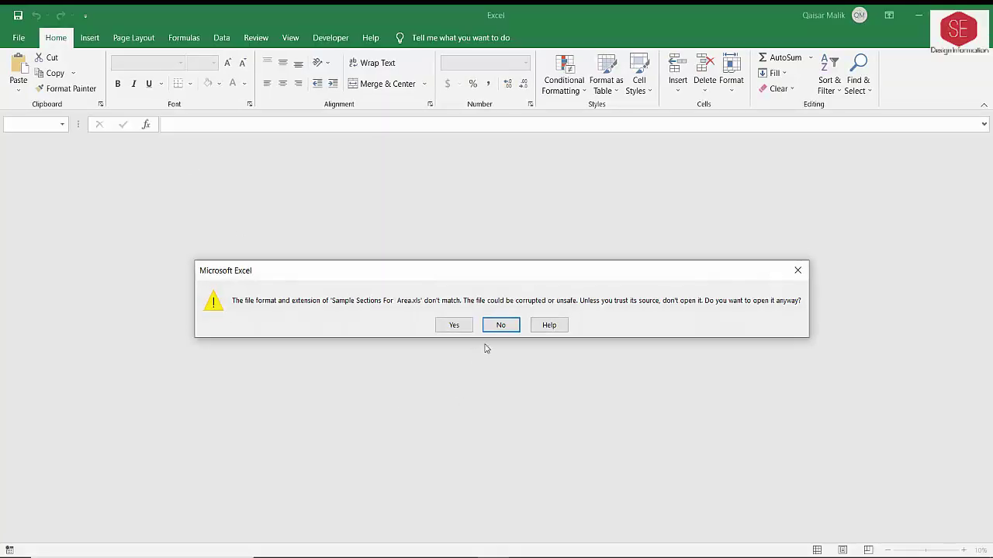
left_click(454, 325)
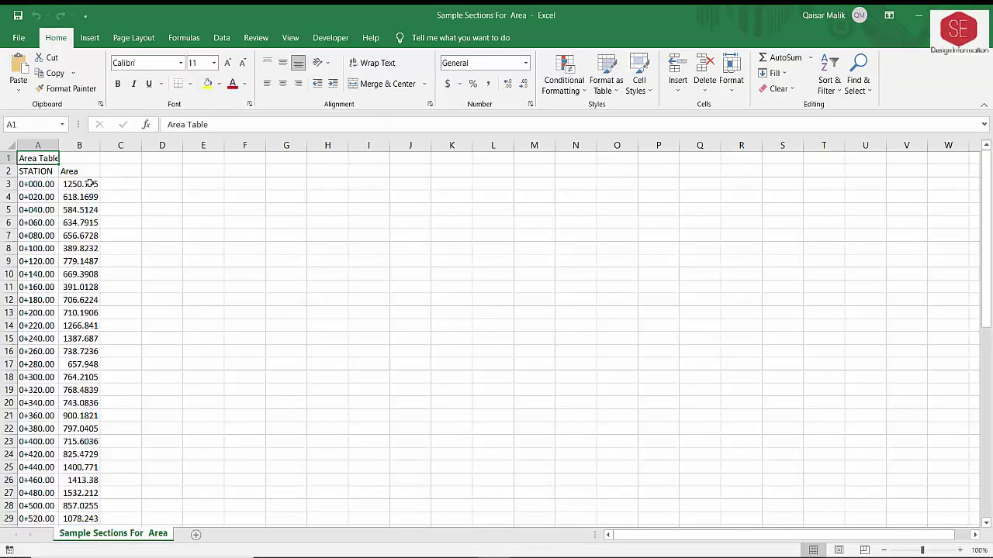
left_click(976, 14)
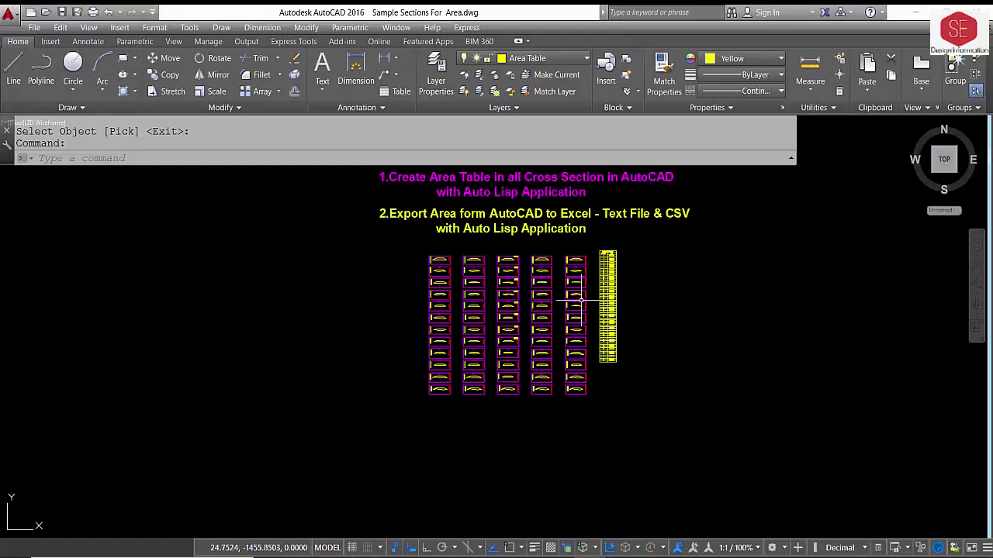
Cancel the leftover selection prompt and run the FILE export command
scroll(577, 299, "up", 5)
scroll(504, 350, "down", 2)
scroll(505, 350, "down", 1)
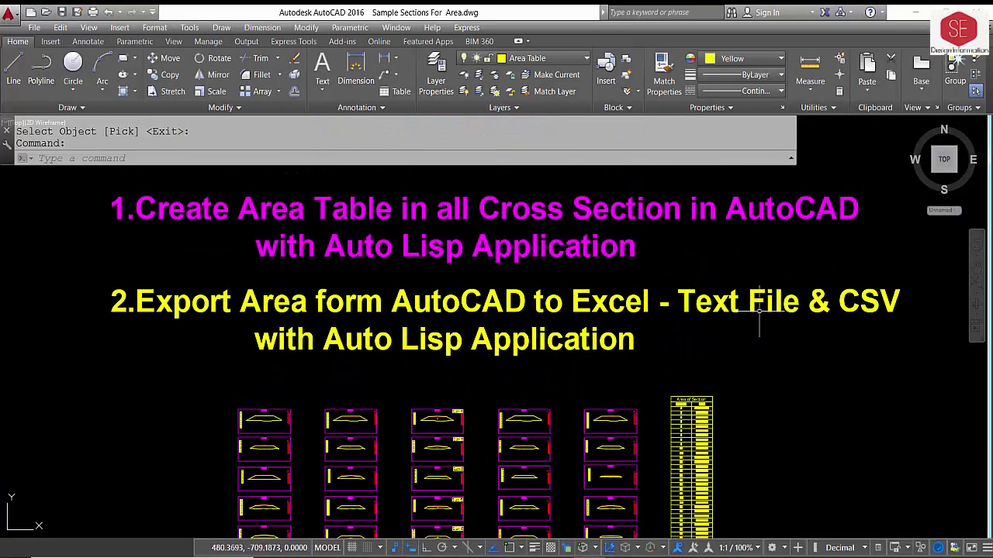
scroll(759, 310, "down", 2)
scroll(476, 233, "down", 4)
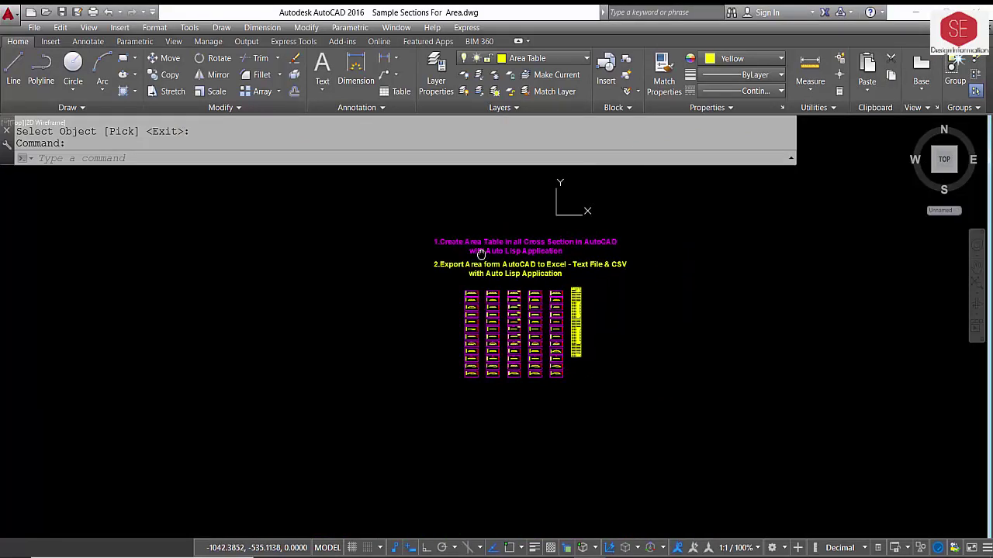
scroll(465, 229, "up", 2)
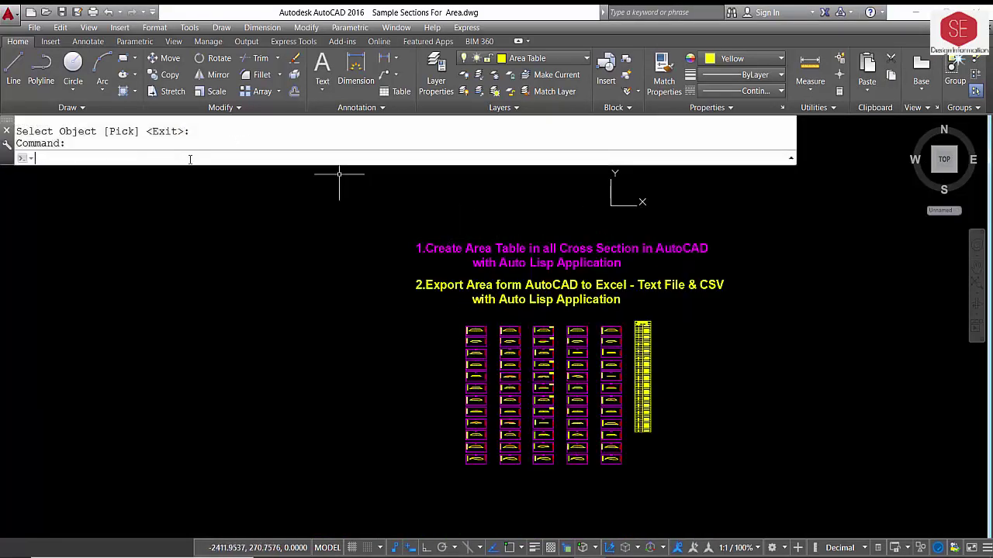
key("Escape")
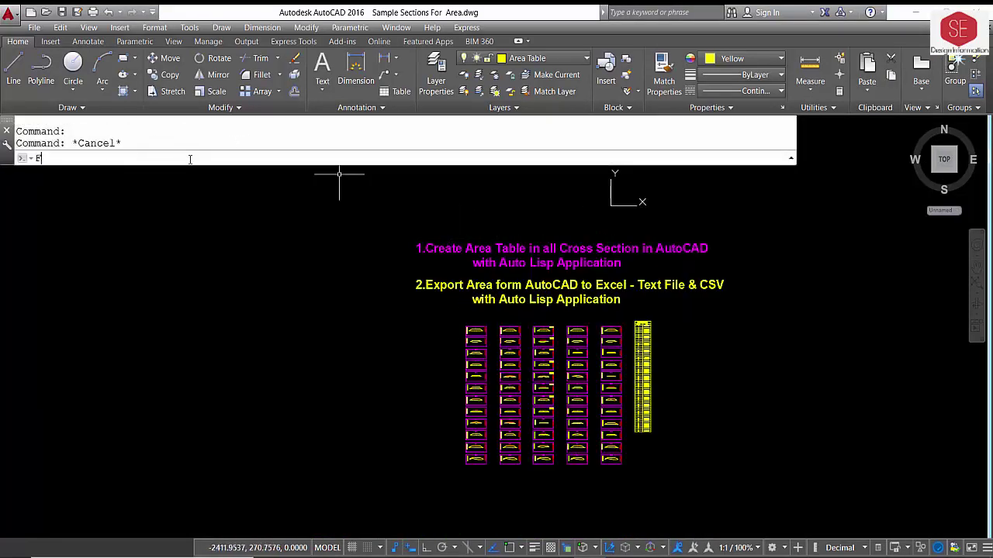
type("ILE")
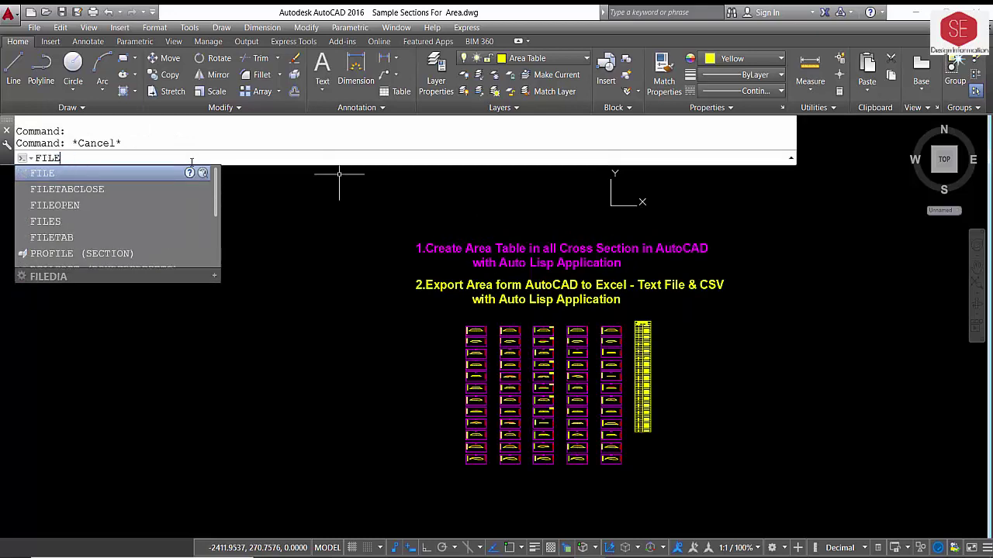
key("Return")
type("59")
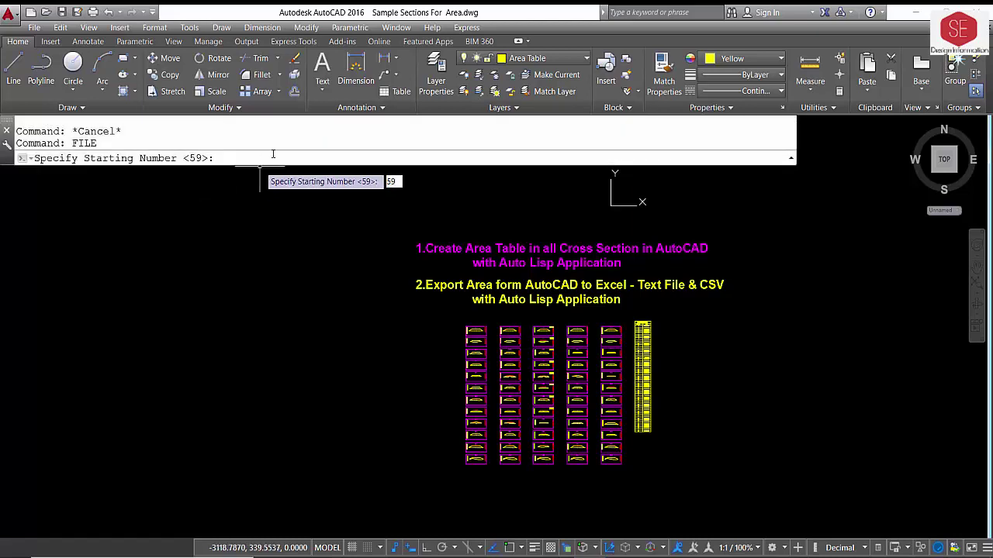
Start numbering at 59 and save the output as text file SAMPLE 1
key("Return")
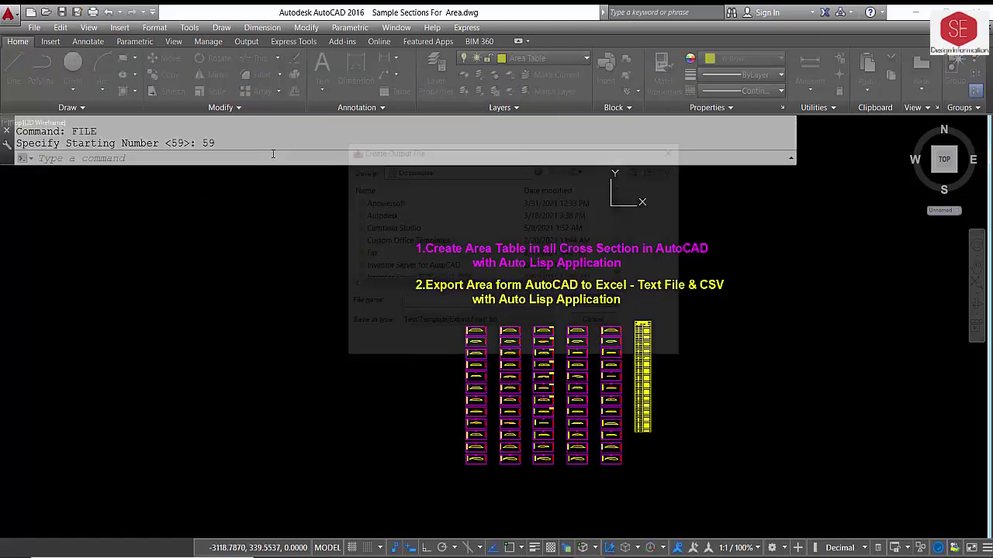
left_click(477, 324)
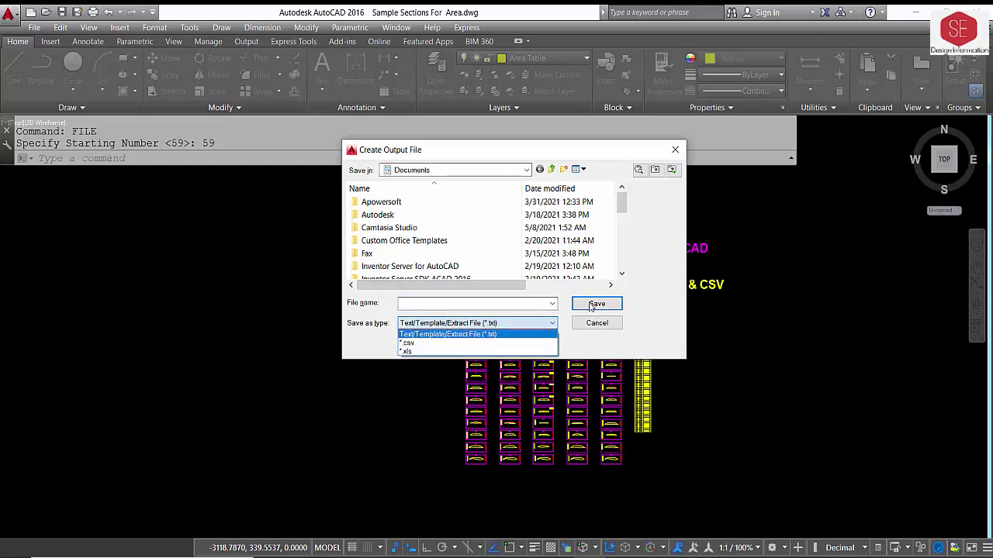
left_click(472, 304)
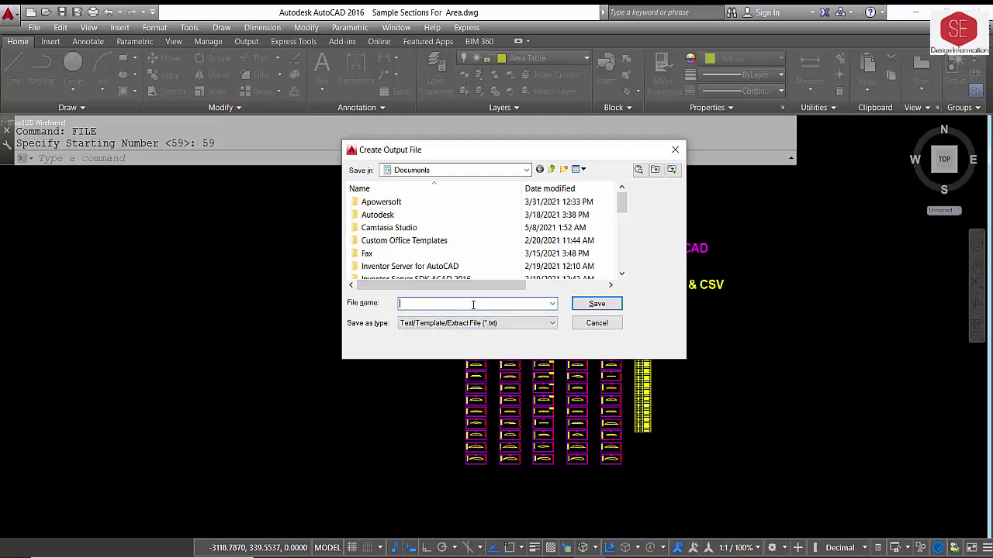
type("SAMPLE 1")
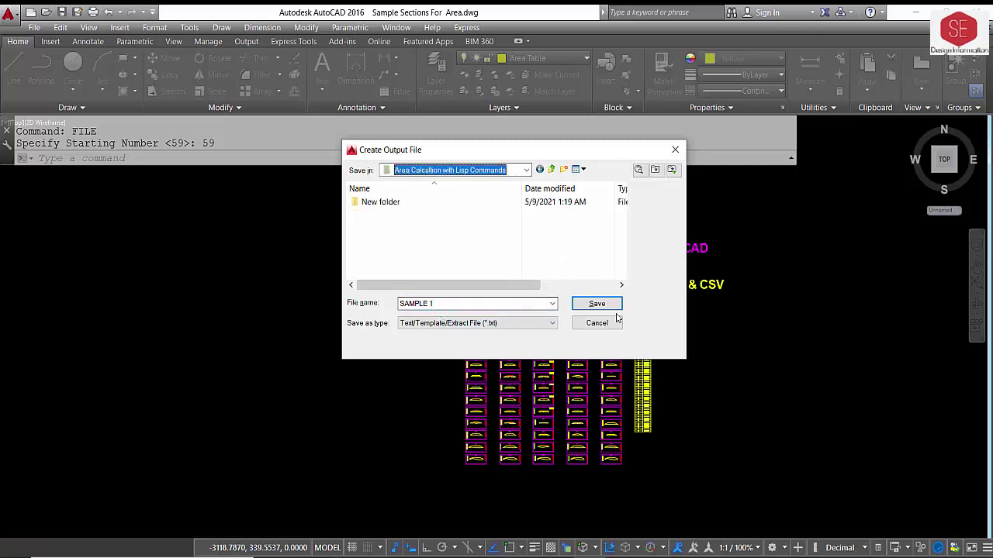
left_click(591, 306)
Pick the cross sections while panning down through stations 0+060 to 0+180
scroll(551, 338, "up", 5)
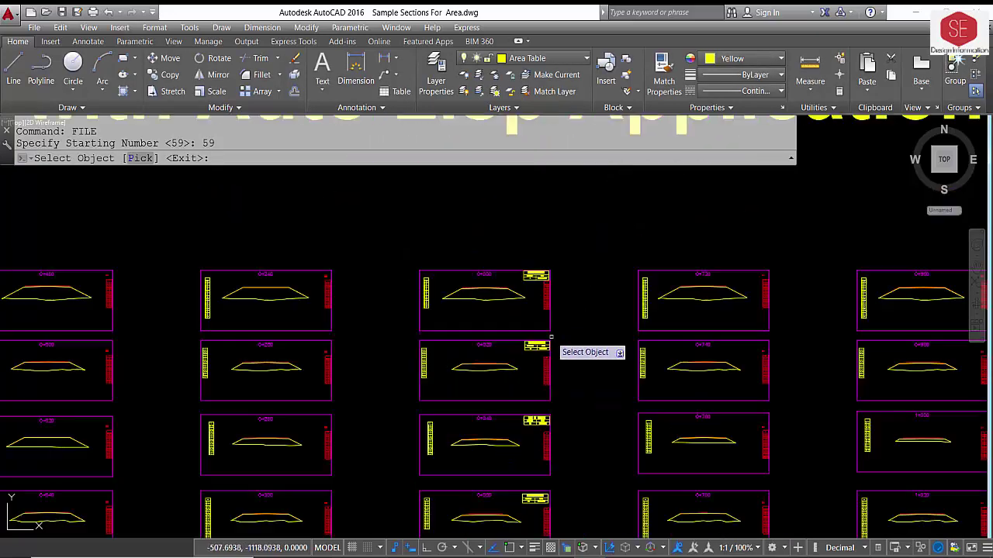
scroll(551, 338, "up", 2)
left_click(475, 274)
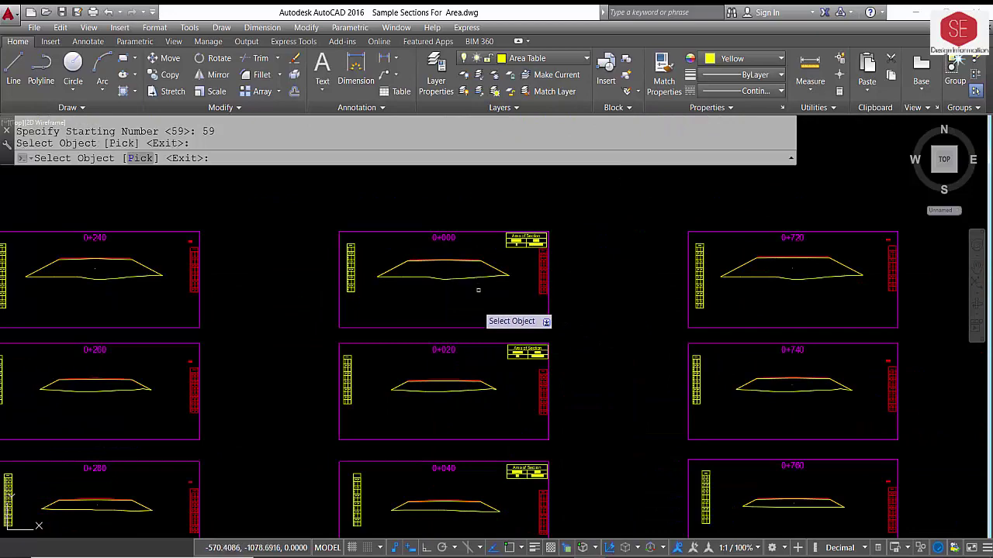
left_click(462, 390)
middle_click_drag(473, 404, 477, 357)
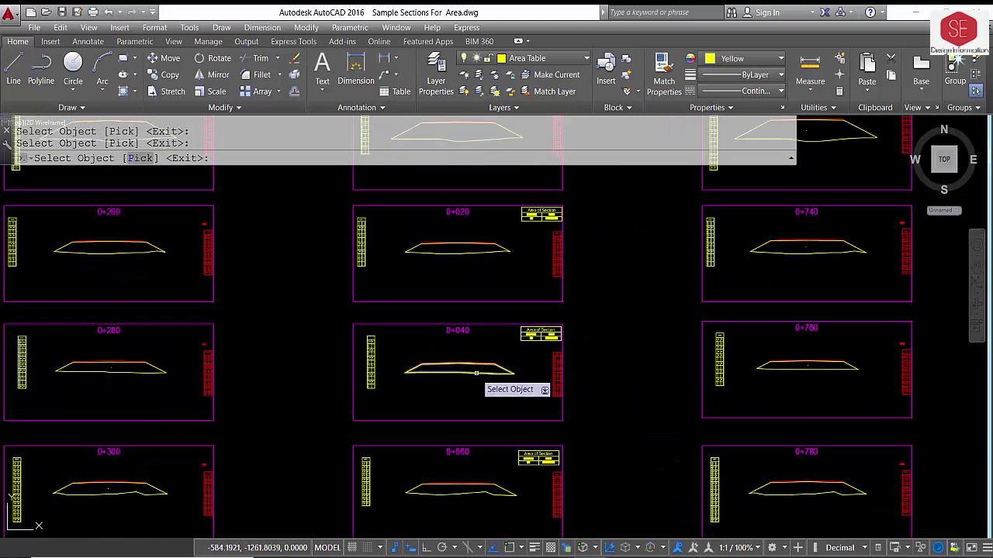
mouse_move(479, 391)
middle_mouse_down()
mouse_move(473, 397)
mouse_move(489, 295)
middle_mouse_up()
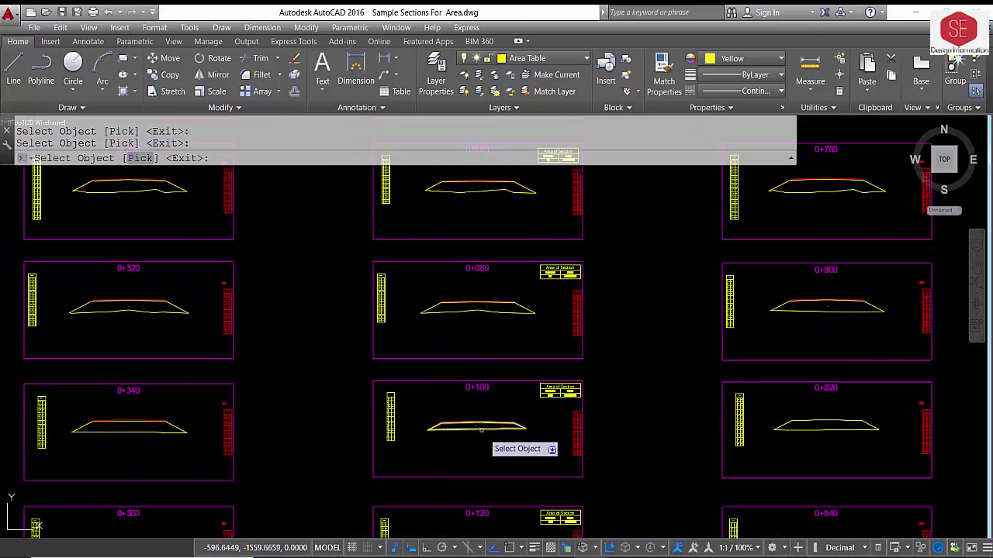
middle_click_drag(496, 442, 510, 349)
mouse_move(507, 465)
middle_mouse_down()
mouse_move(512, 299)
mouse_move(515, 383)
mouse_move(517, 330)
middle_mouse_up()
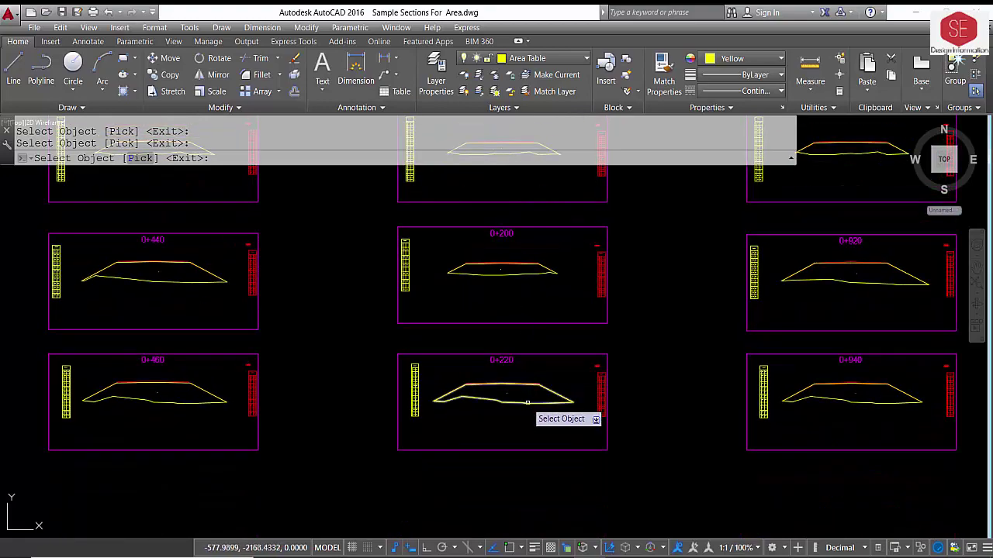
End selection so areas 59–71 are written to SAMPLE 1
scroll(526, 366, "down", 2)
scroll(521, 204, "down", 2)
scroll(535, 445, "down", 2)
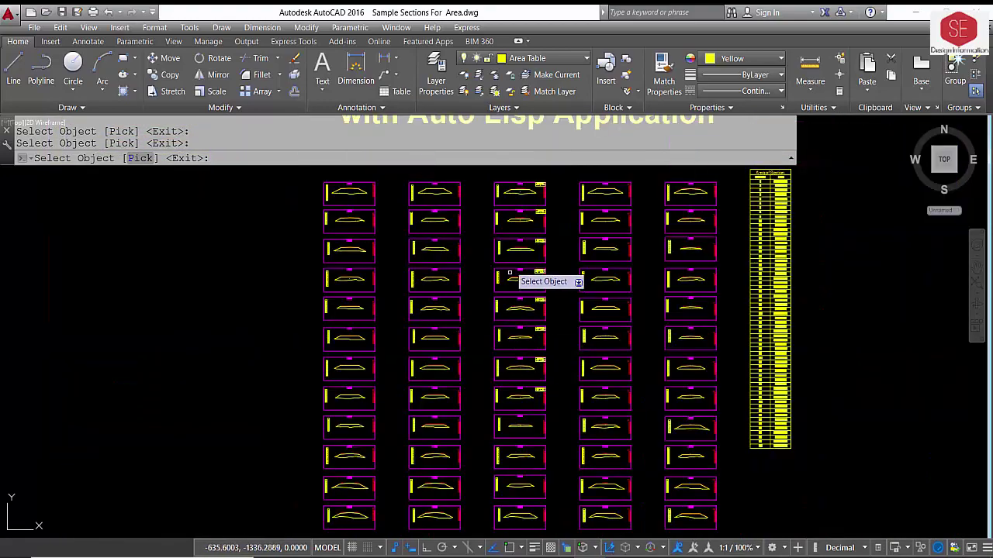
scroll(506, 266, "down", 2)
right_click(475, 279)
left_click(496, 285)
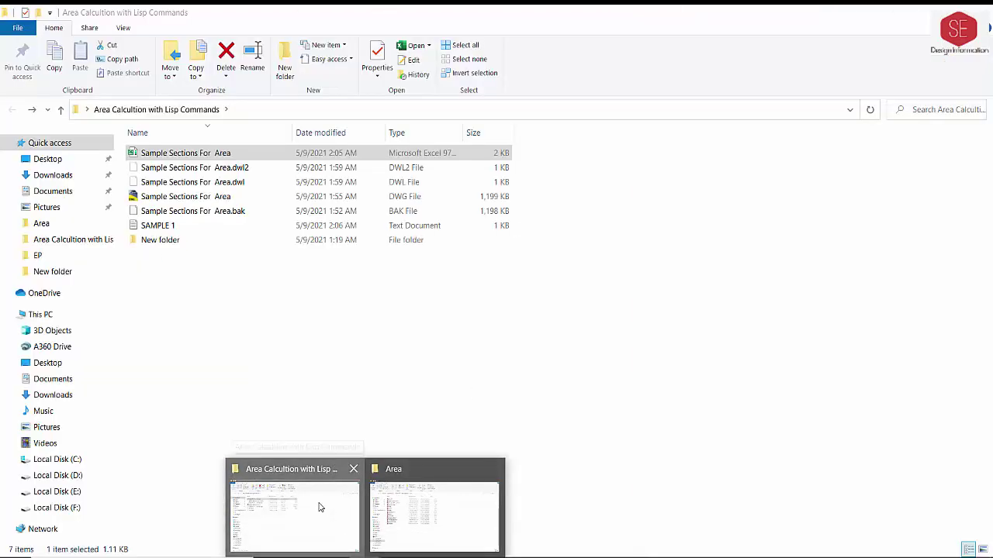
Check the SAMPLE 1 text file, close Notepad, and minimize File Explorer
left_click(320, 507)
left_click(161, 226)
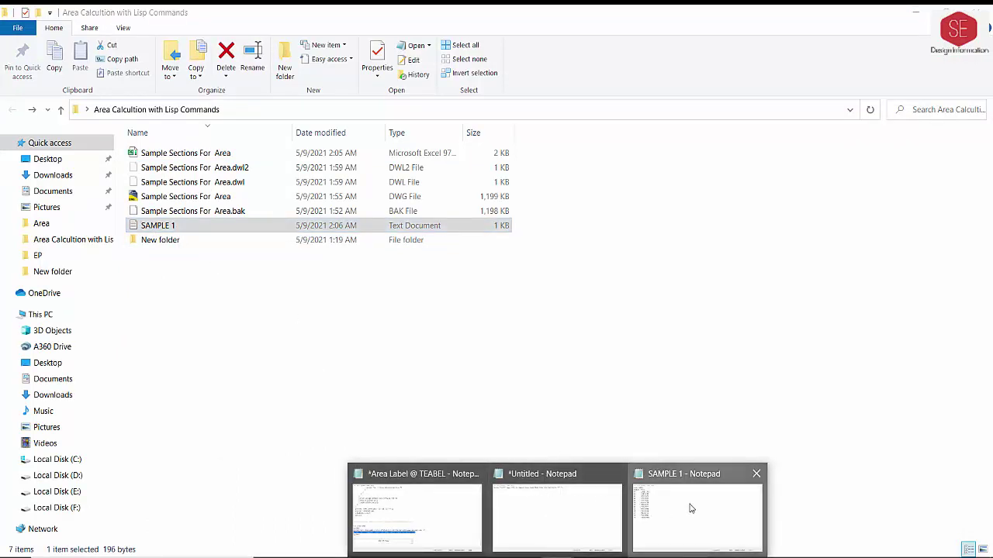
left_click(693, 508)
left_click(845, 147)
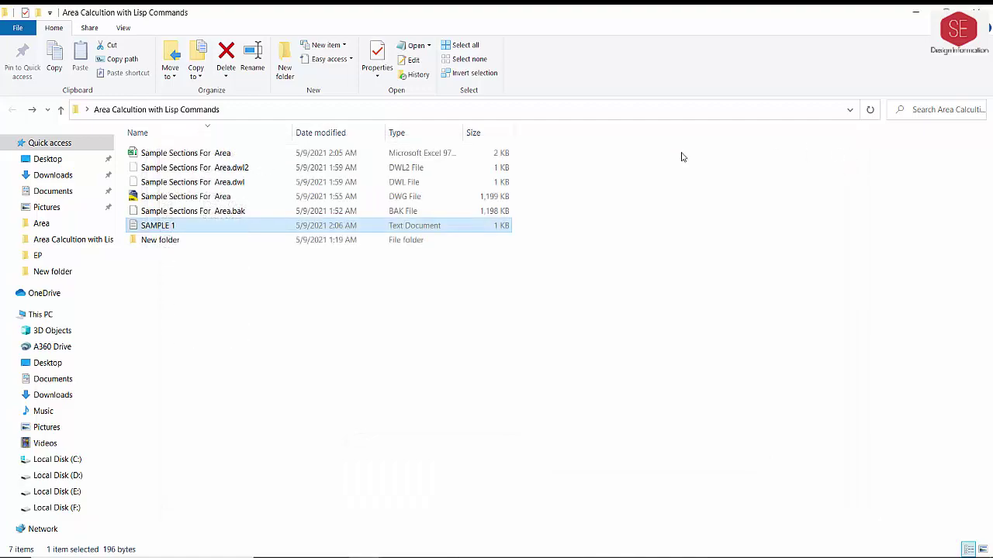
left_click(905, 20)
type("F")
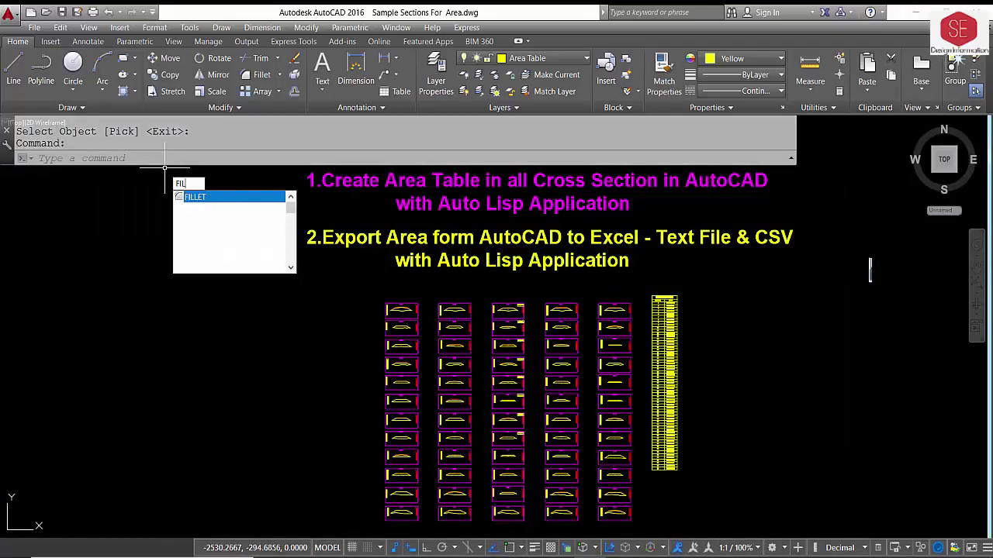
Run FILE starting at 73 with CSV output named SAMPLE .2 CSV
type("ILE")
key("Return")
type("73")
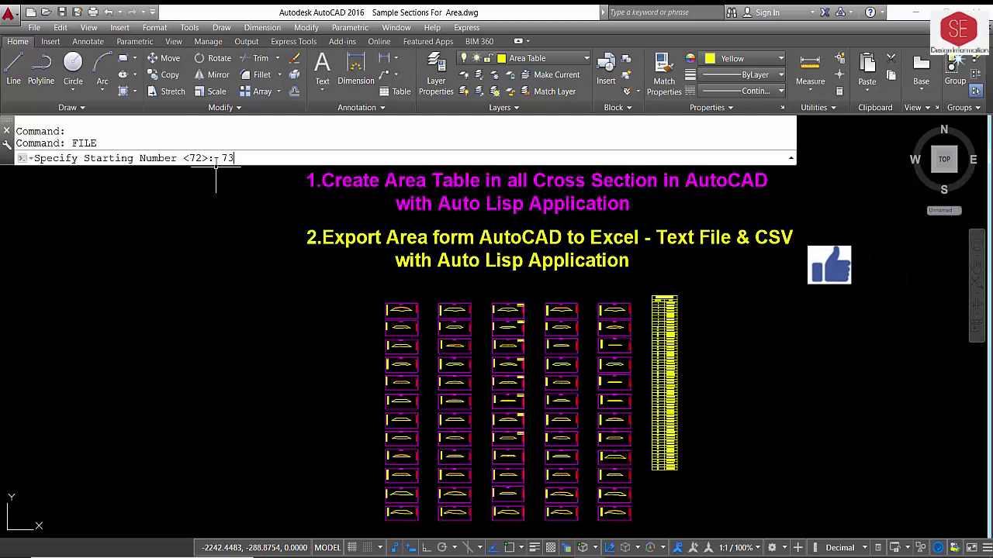
key("Return")
left_click(450, 323)
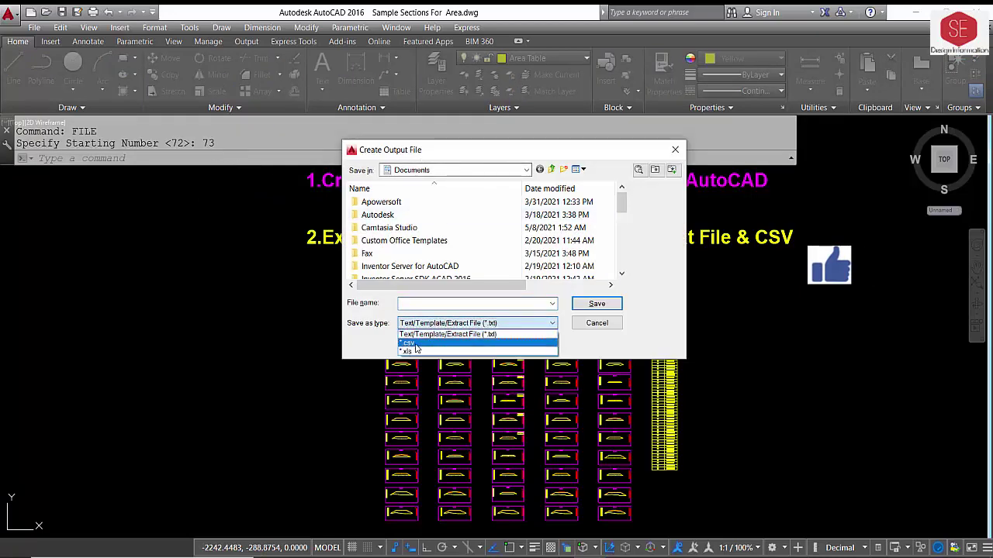
left_click(416, 345)
left_click(419, 303)
type("SAMPLE")
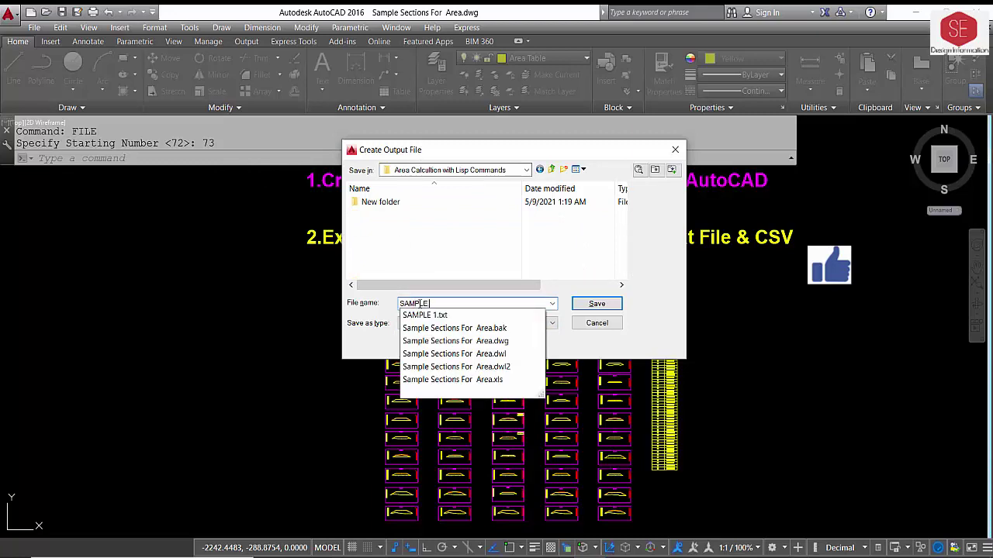
type(" 2.CSV")
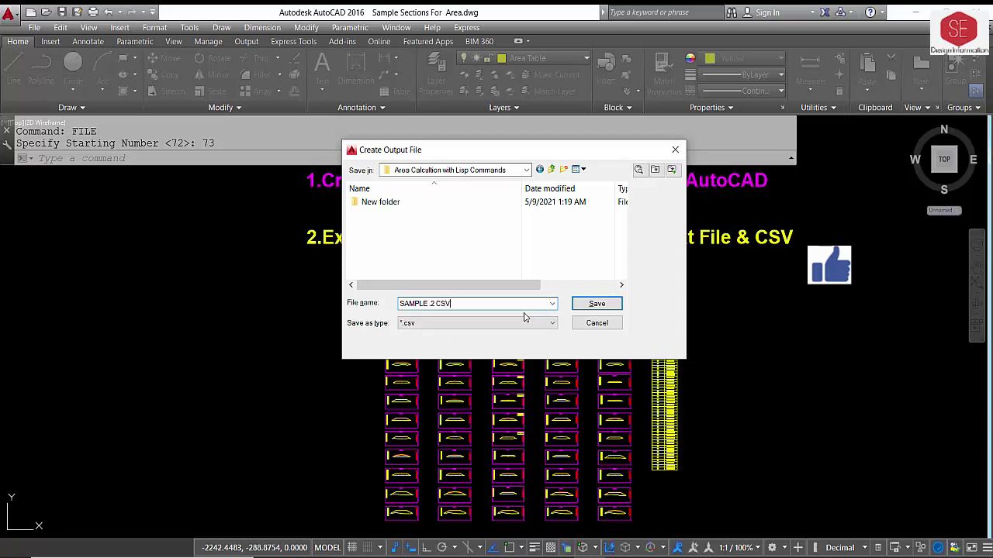
Save the SAMPLE .2 CSV output file and pick the first cross sections, starting at 73
left_click(596, 304)
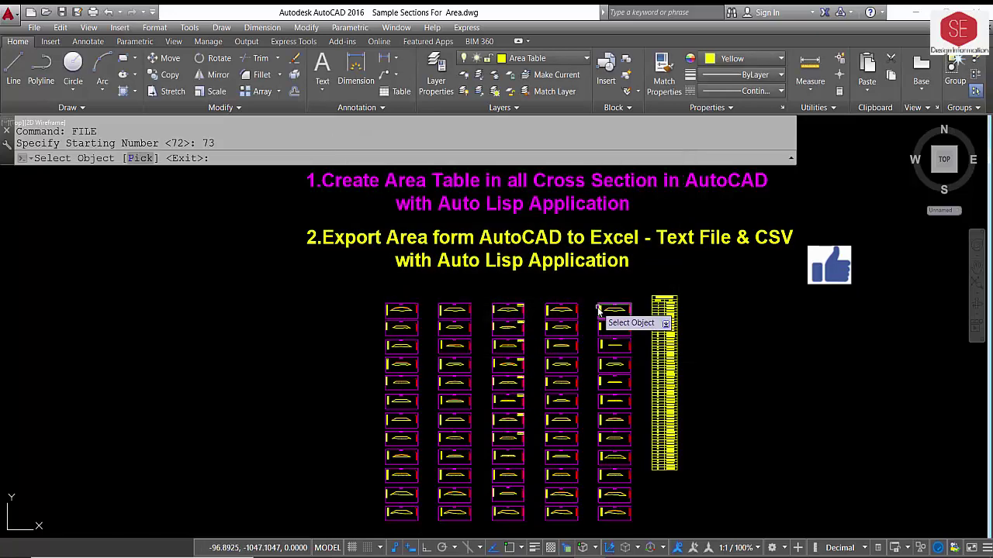
scroll(574, 318, "up", 3)
scroll(595, 317, "up", 2)
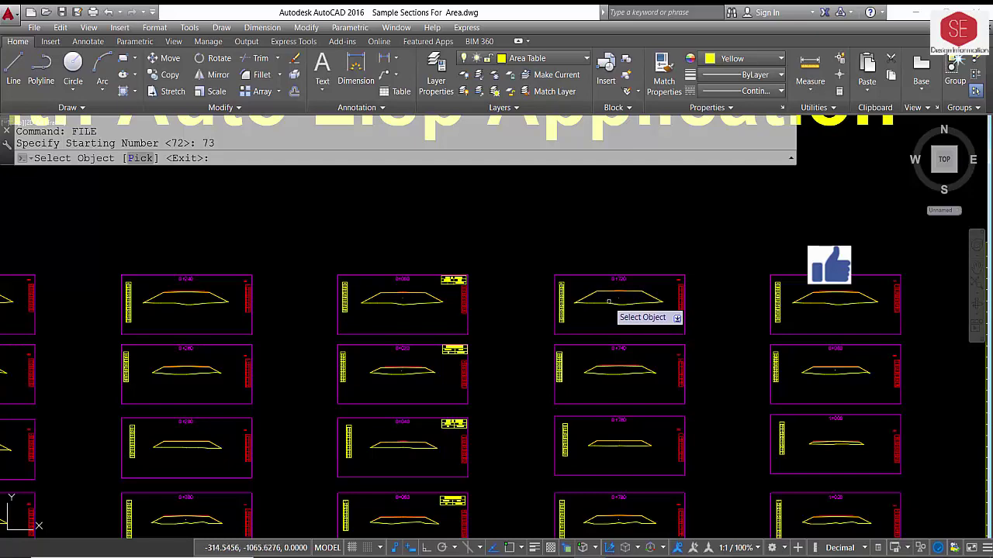
left_click(606, 304)
left_click(617, 372)
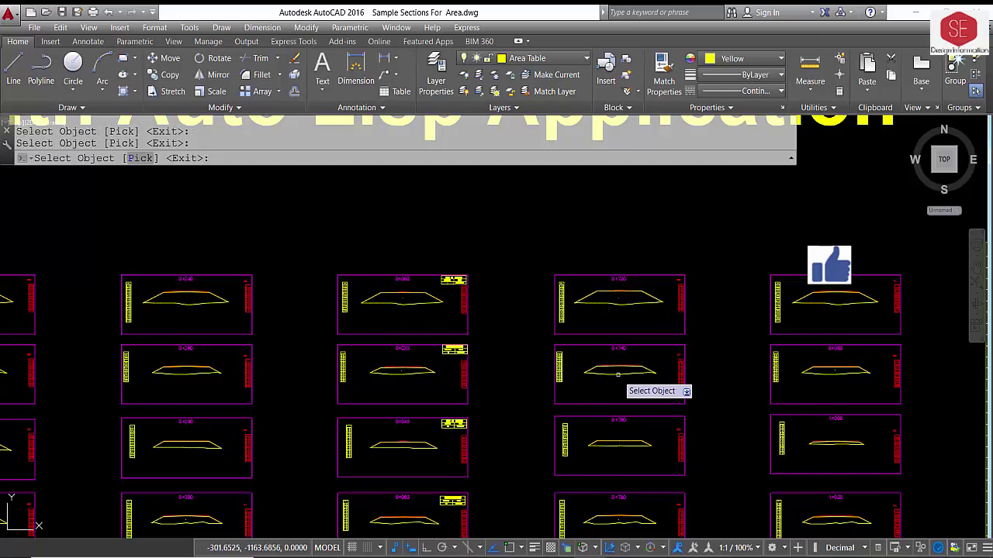
middle_click_drag(614, 420, 607, 347)
left_click(607, 347)
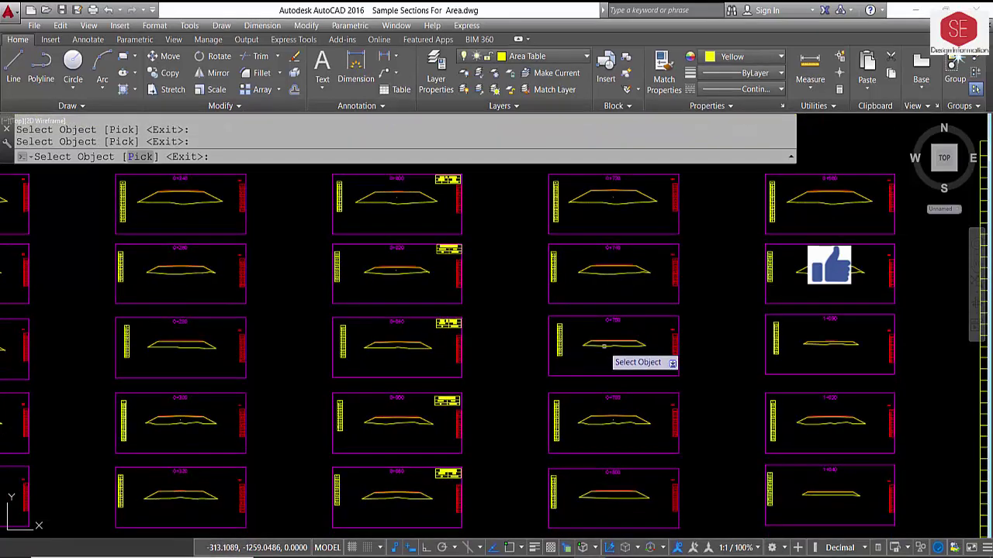
Pick the remaining sections through 84, then end the export with Enter
middle_click_drag(597, 424, 595, 342)
left_click(597, 372)
middle_click_drag(594, 415, 589, 348)
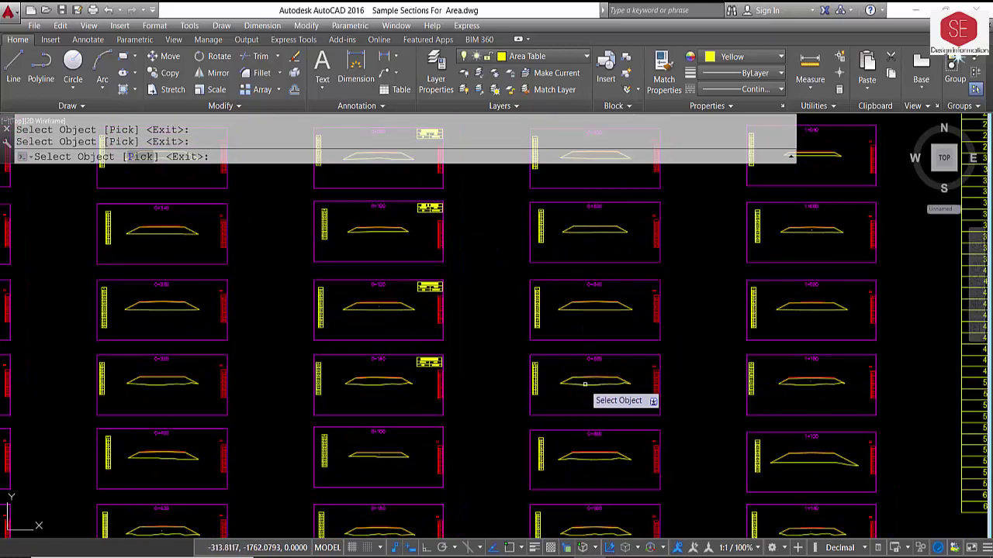
middle_click_drag(584, 384, 582, 368)
middle_click_drag(572, 438, 570, 393)
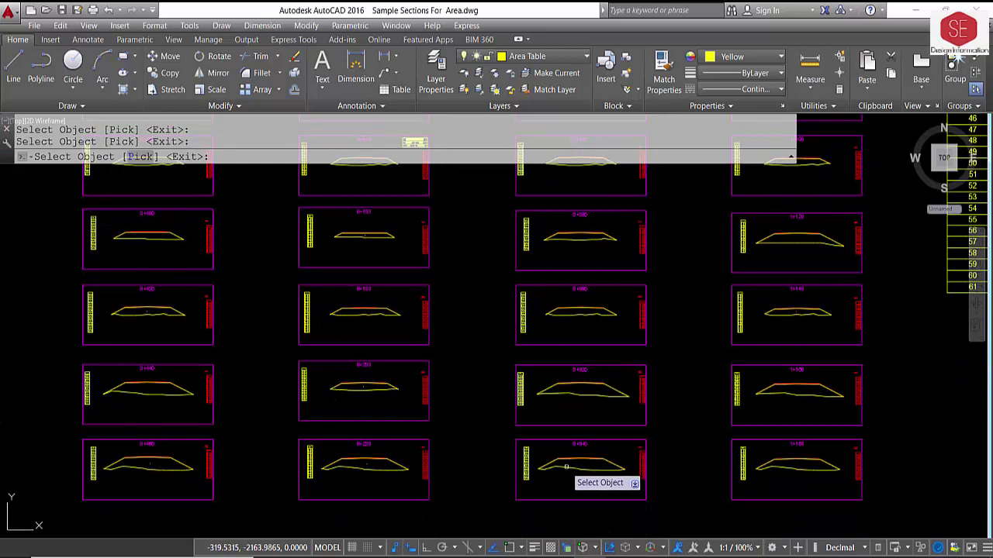
scroll(573, 458, "down", 2)
right_click(530, 303)
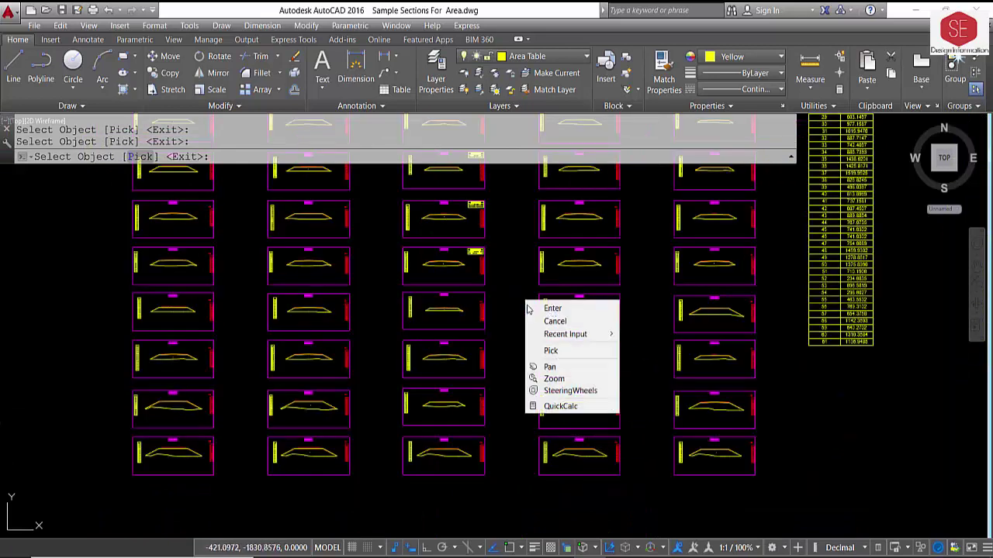
left_click(552, 307)
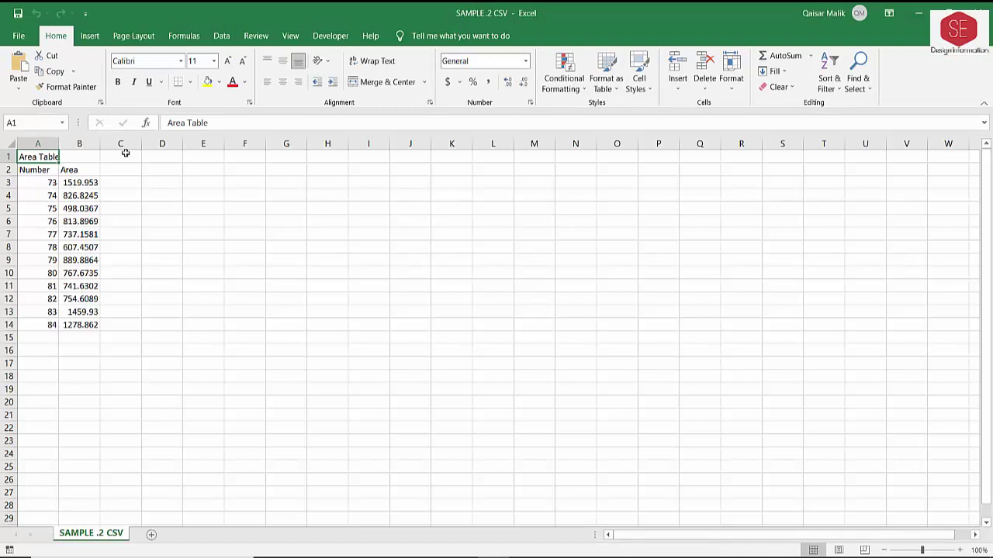
Check the exported section numbers and areas in cells A4 to B10, such as 767.6735, then bring up File Explorer
left_click(79, 182)
left_click(52, 195)
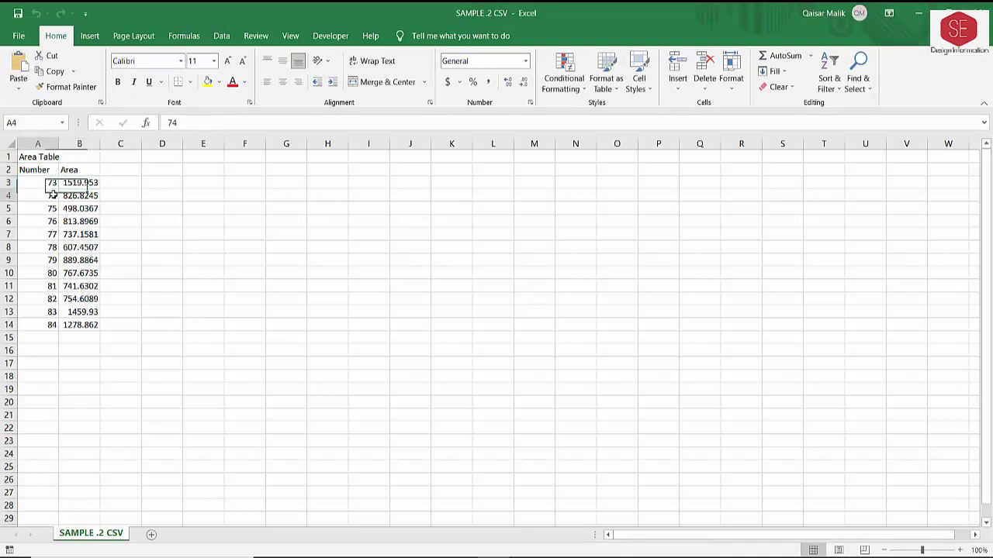
left_click(79, 195)
left_click(52, 221)
left_click(79, 234)
left_click(89, 273)
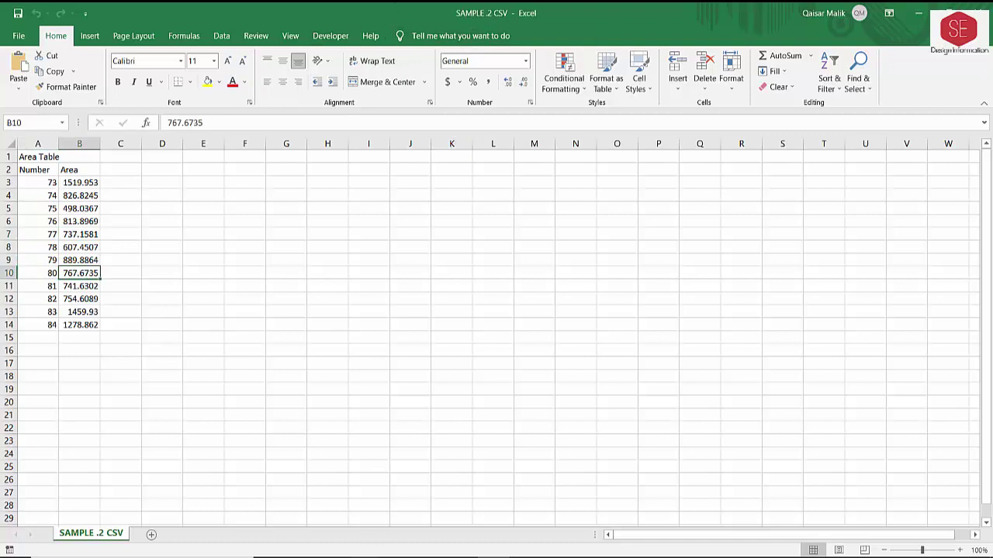
left_click(321, 525)
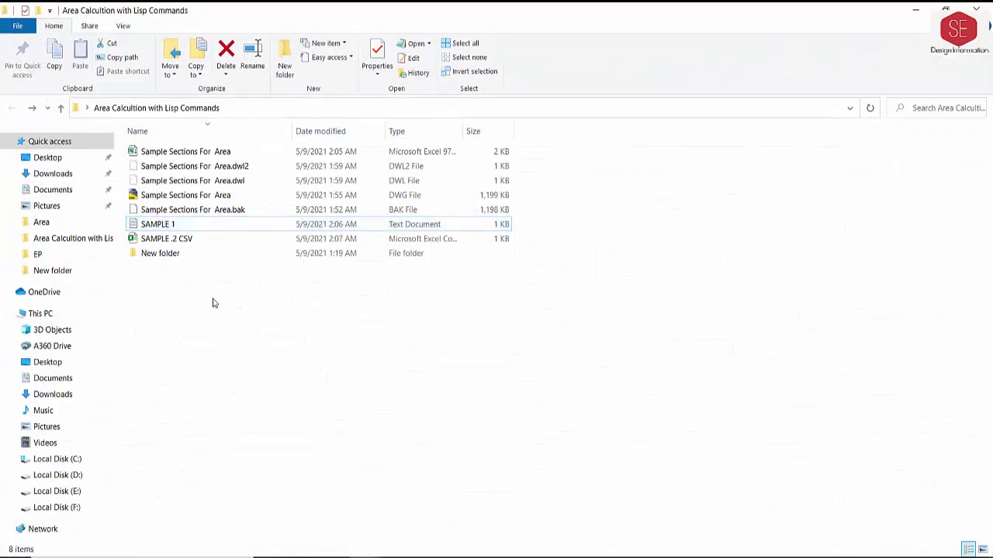
Inspect the SAMPLE .2 CSV, Sample Sections For Area and SAMPLE 1 text files in the project folder
left_click(202, 241)
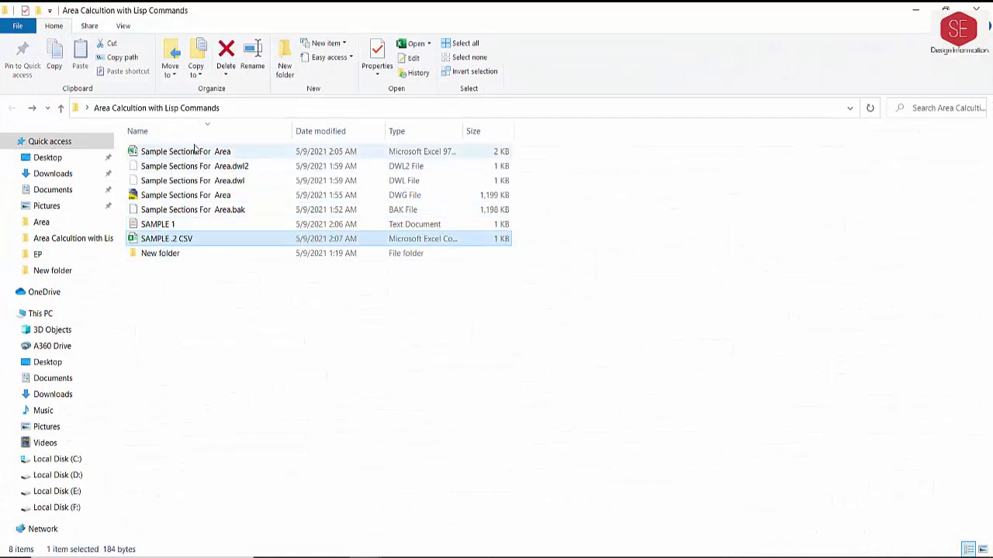
left_click(195, 152)
left_click(177, 242)
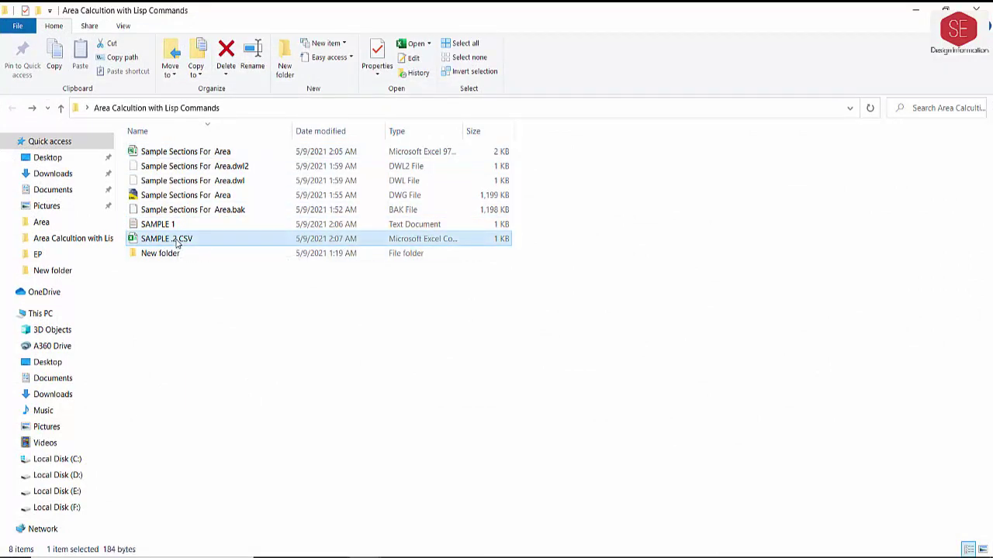
left_click(173, 225)
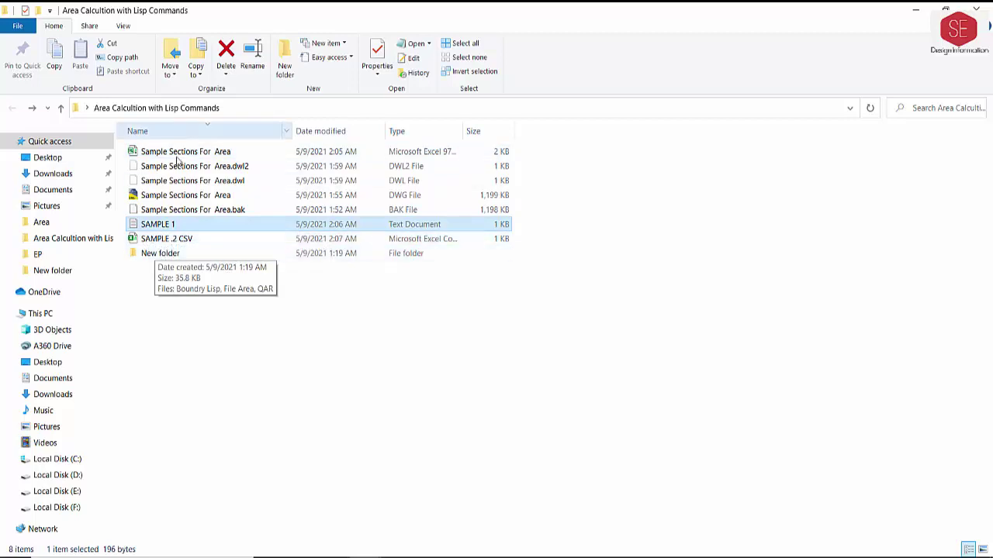
View the three AutoLISP files in New folder, return to the project folder, and zoom out the AutoCAD drawing
double_click(163, 253)
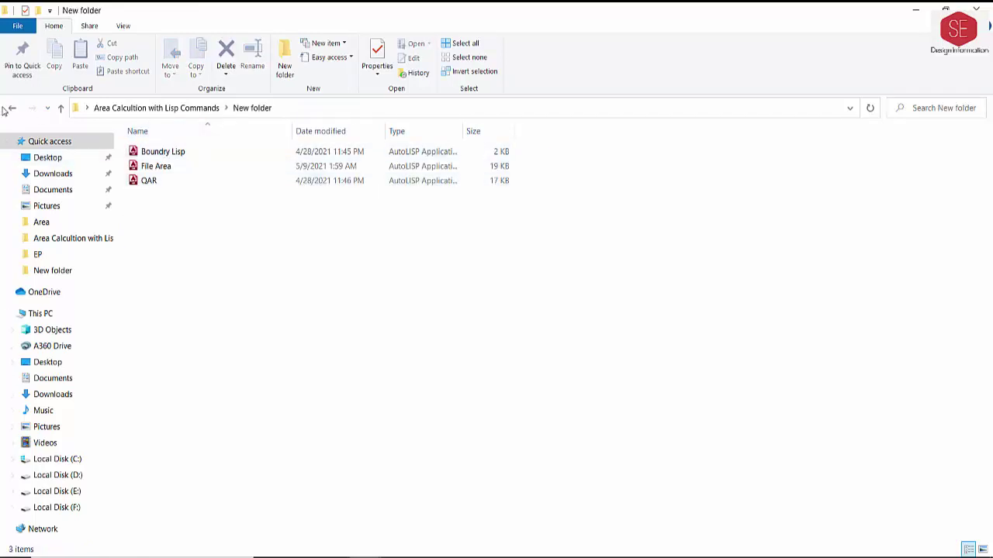
left_click(13, 109)
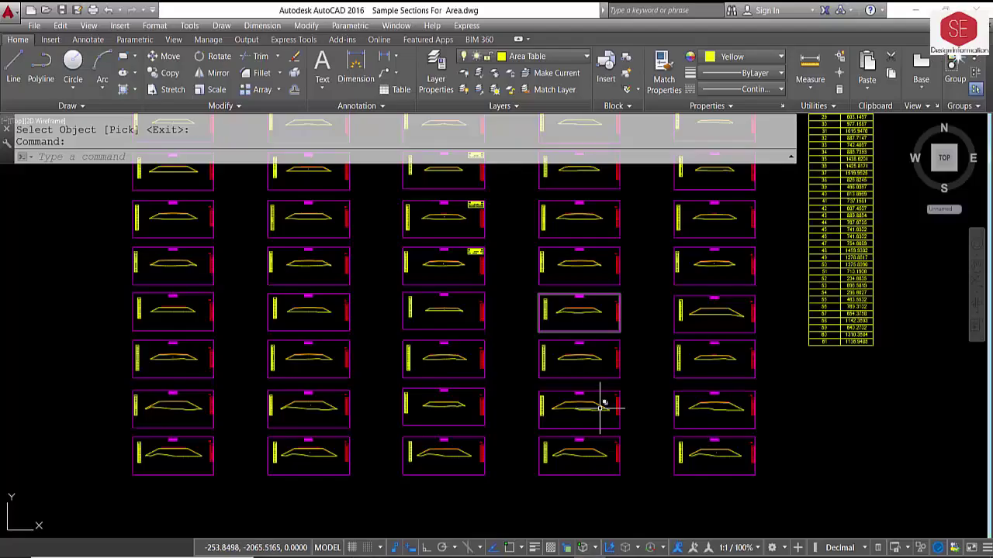
scroll(602, 403, "down", 3)
scroll(601, 414, "down", 2)
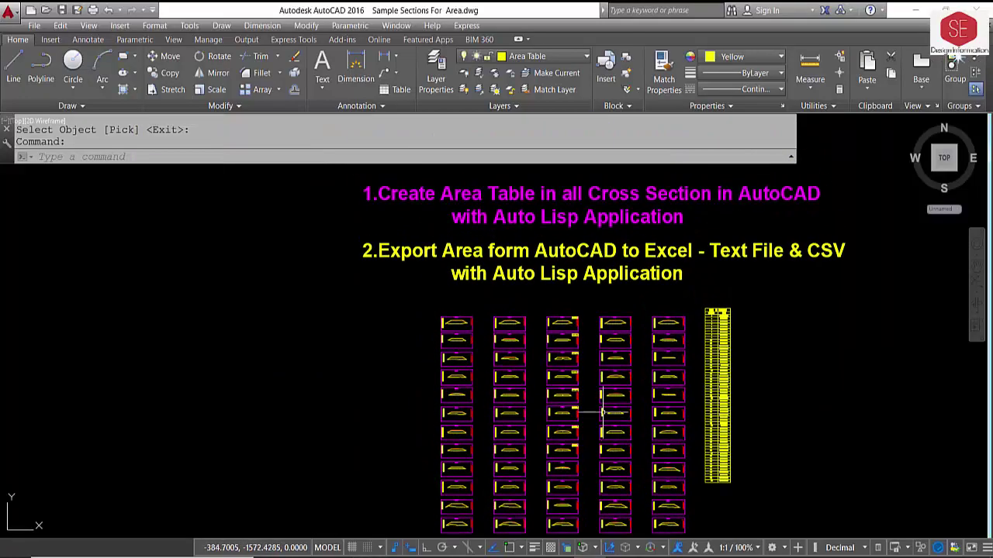
scroll(578, 304, "down", 2)
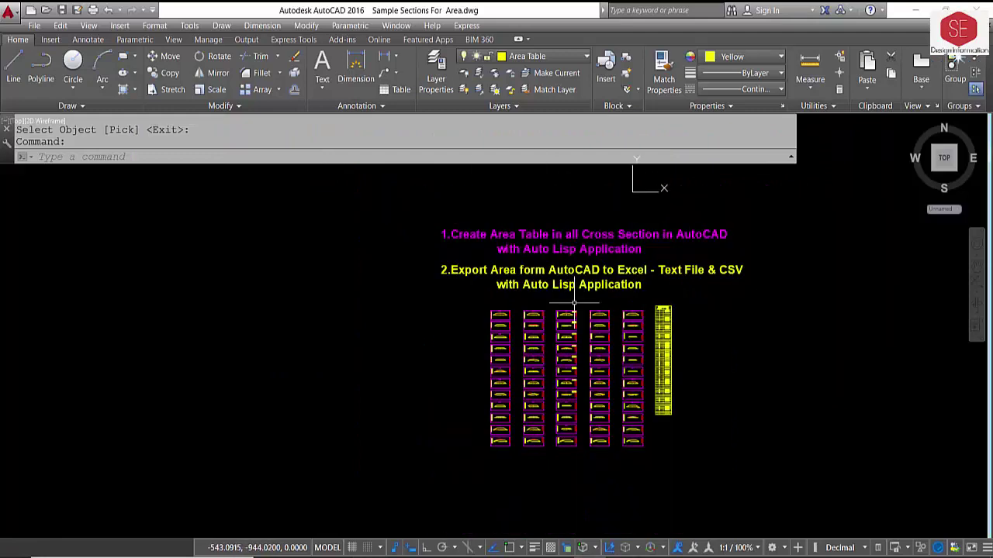